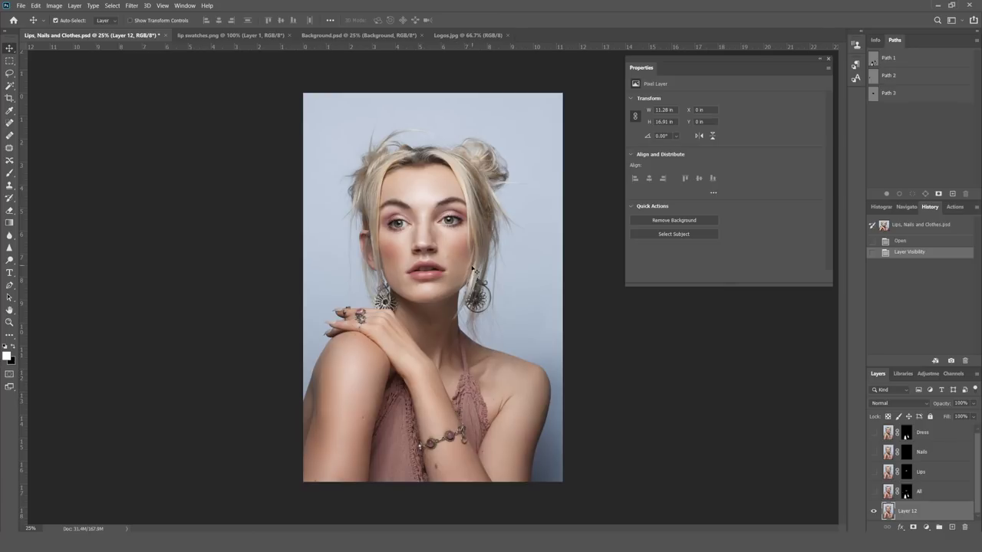
Duplicate Layer 12 within the portrait document, keeping the default copy name.
scroll(435, 272, "up", 1)
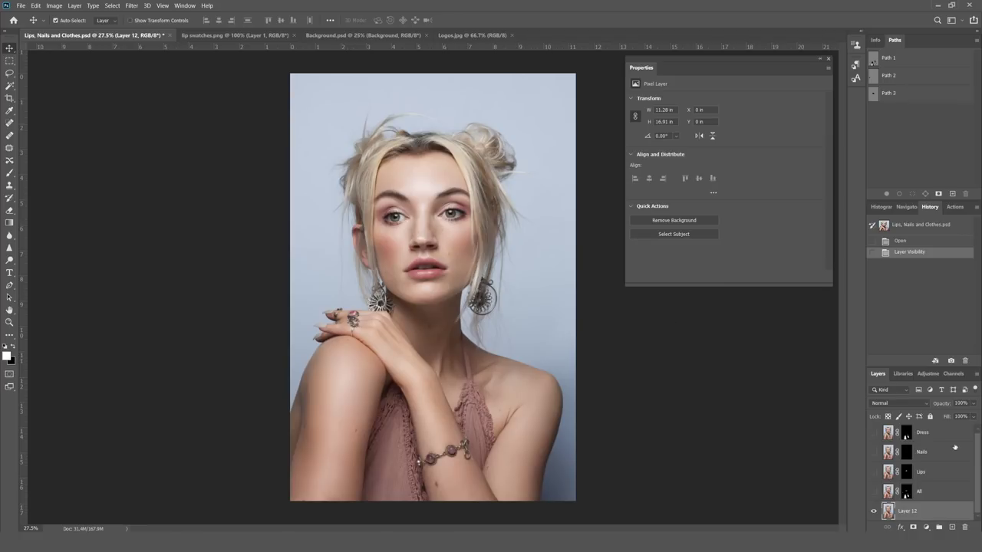
right_click(943, 510)
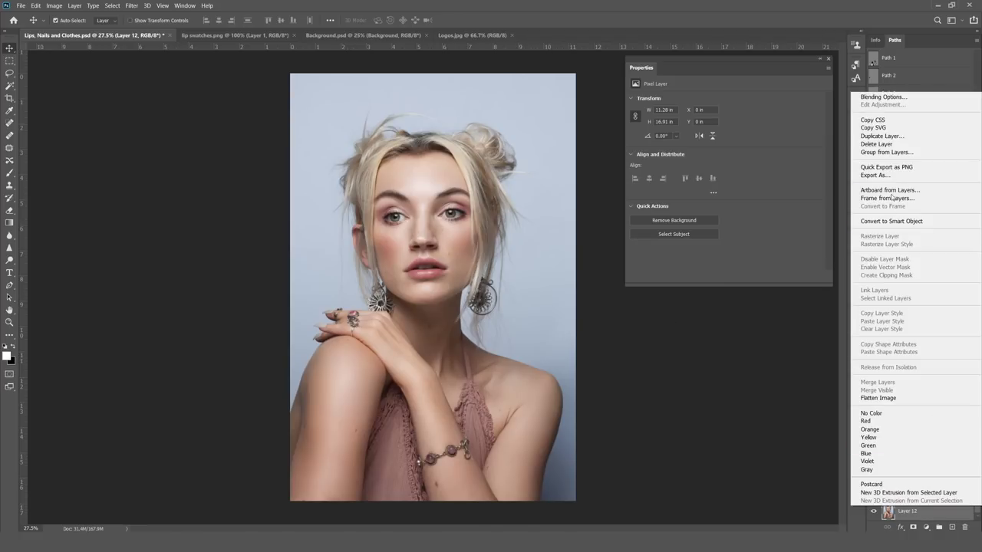
left_click(894, 137)
left_click(573, 154)
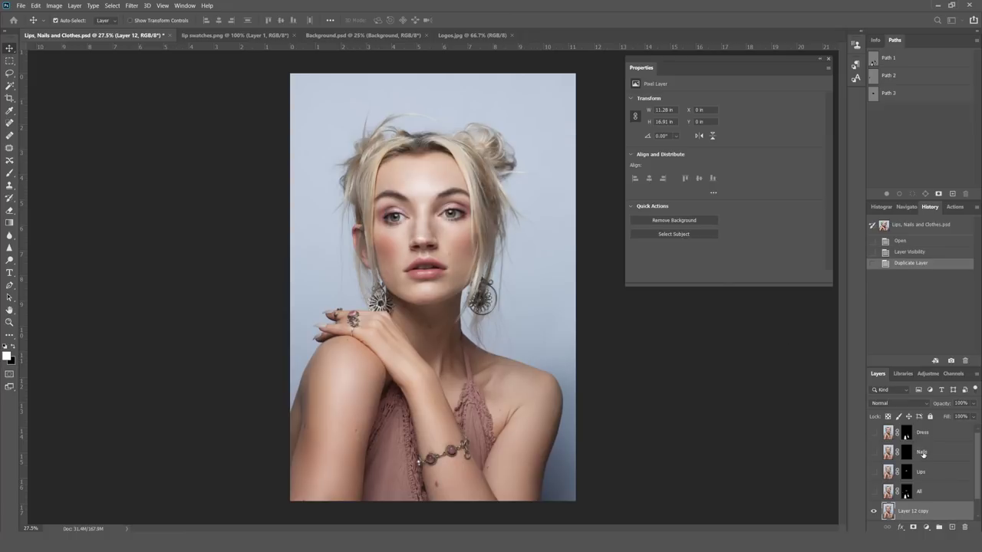
scroll(911, 507, "down", 1)
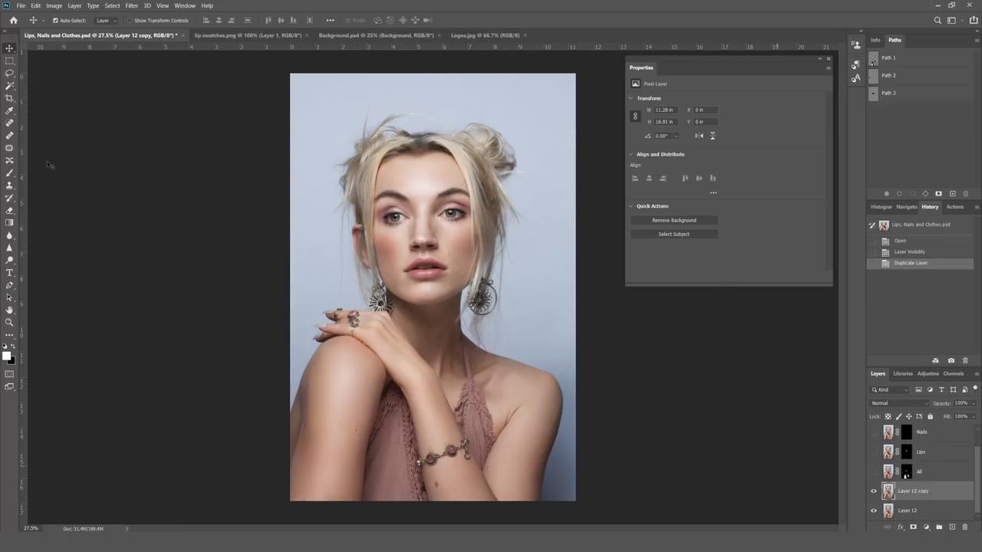
Start a Pen tool path at the middle fingernail's cuticle and trace the nail's lower edge toward the tip.
left_click(9, 285)
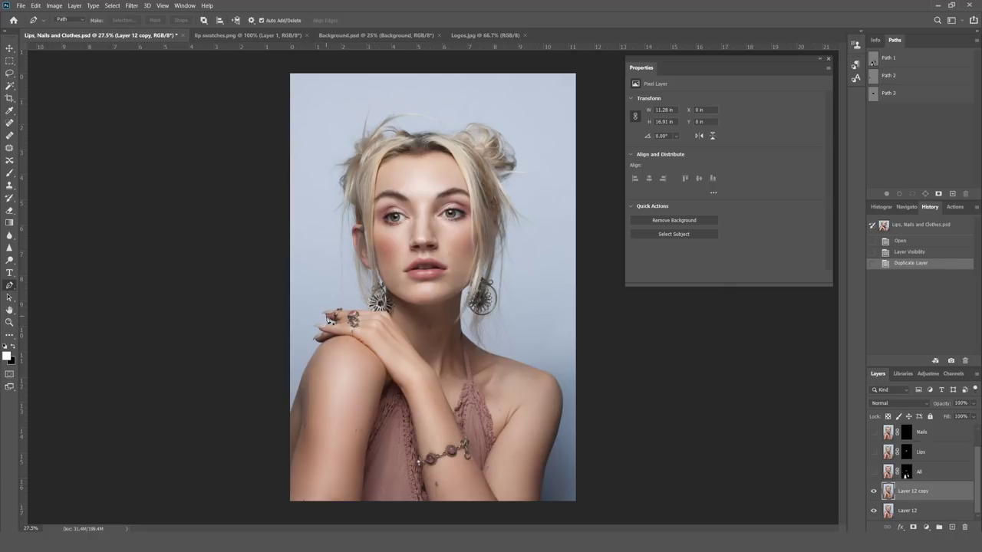
scroll(315, 337, "up", 5)
scroll(313, 337, "up", 1)
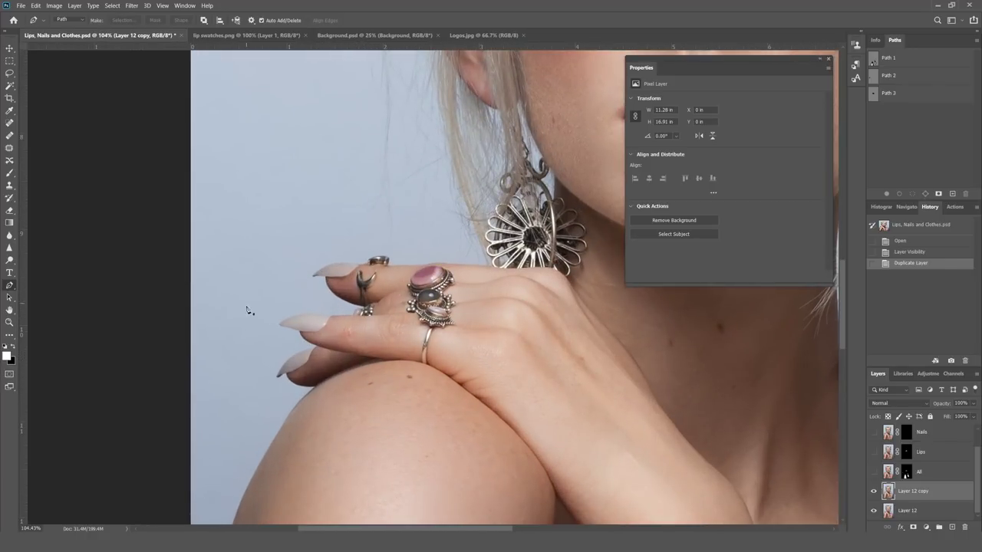
scroll(247, 311, "up", 3)
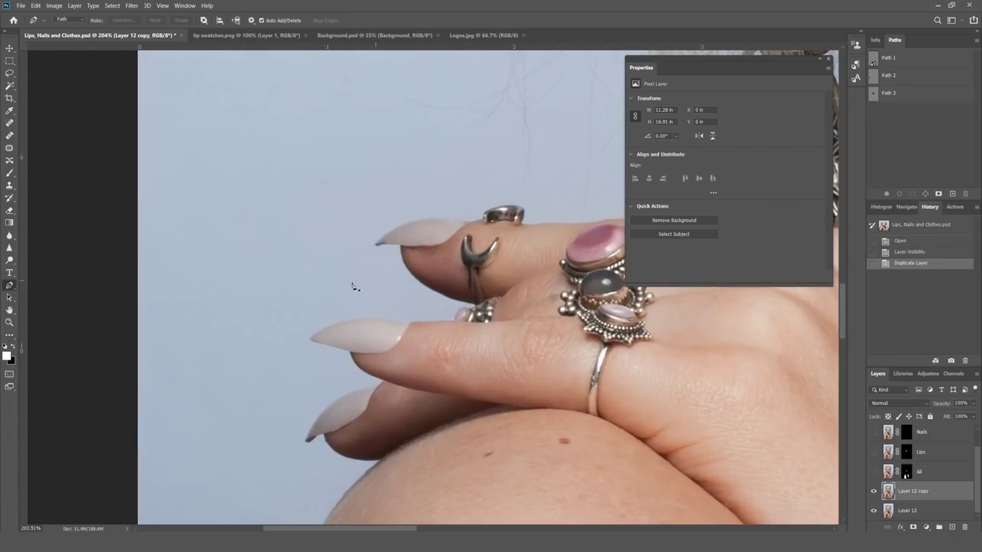
scroll(365, 348, "up", 2)
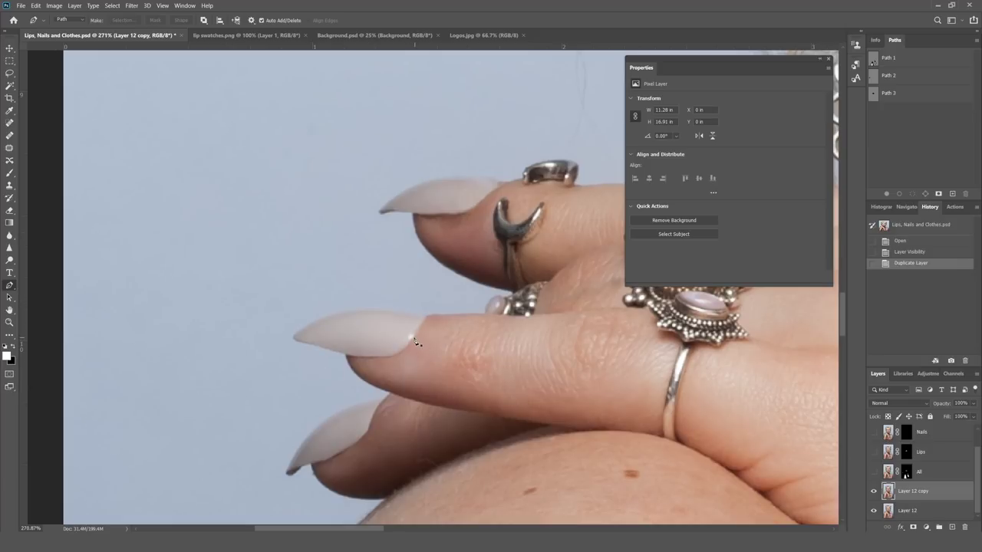
left_click(412, 338)
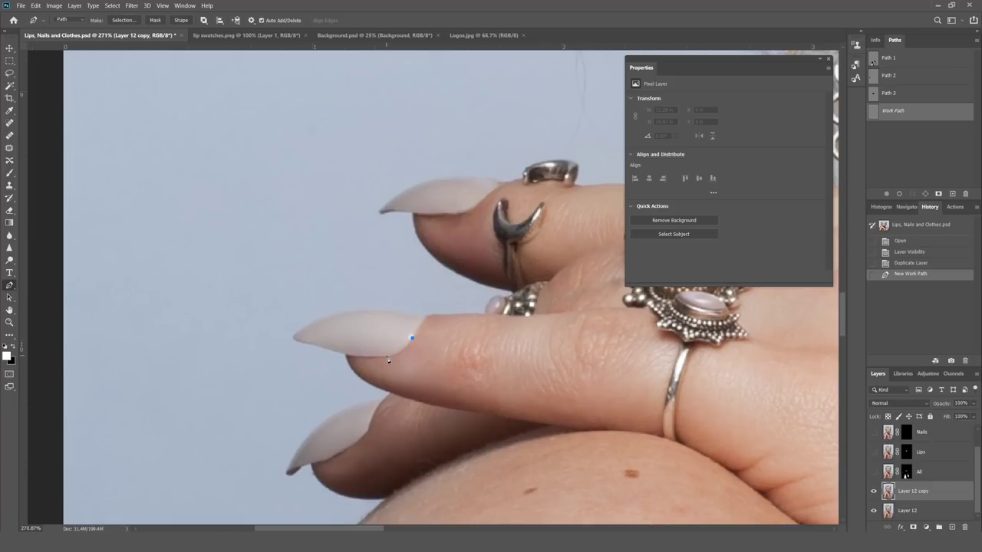
left_click_drag(385, 357, 364, 359)
left_click(342, 355)
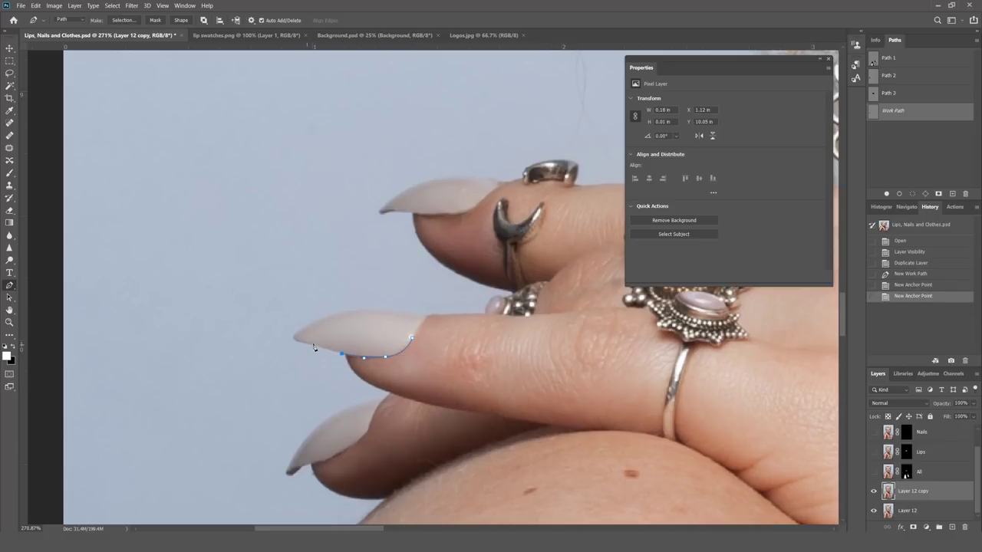
left_click(315, 345)
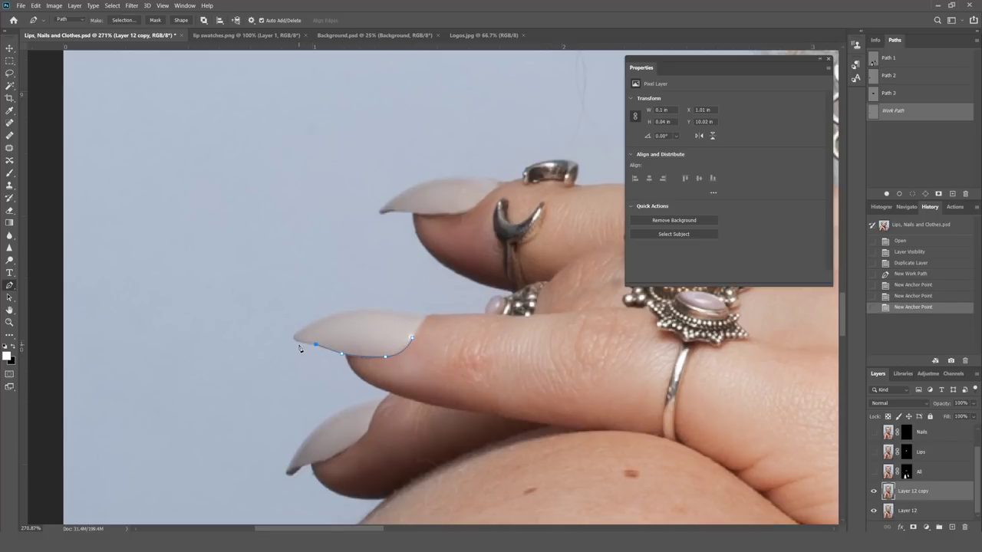
Undo the last anchor point and retrace the lower edge, continuing the path closely around the nail's pointed tip.
key("ctrl+z")
scroll(315, 353, "up", 2)
left_click(316, 344)
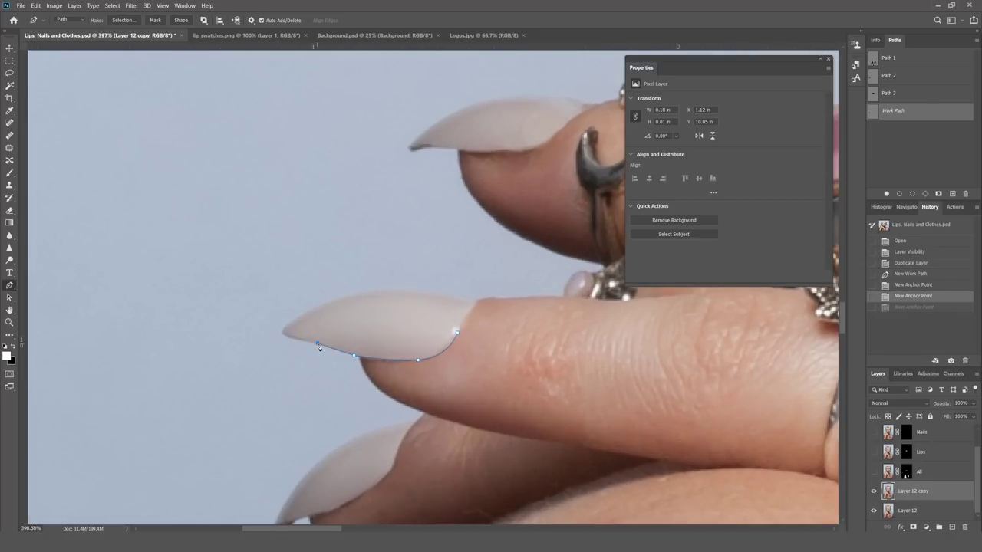
left_click(291, 338)
left_click(283, 328)
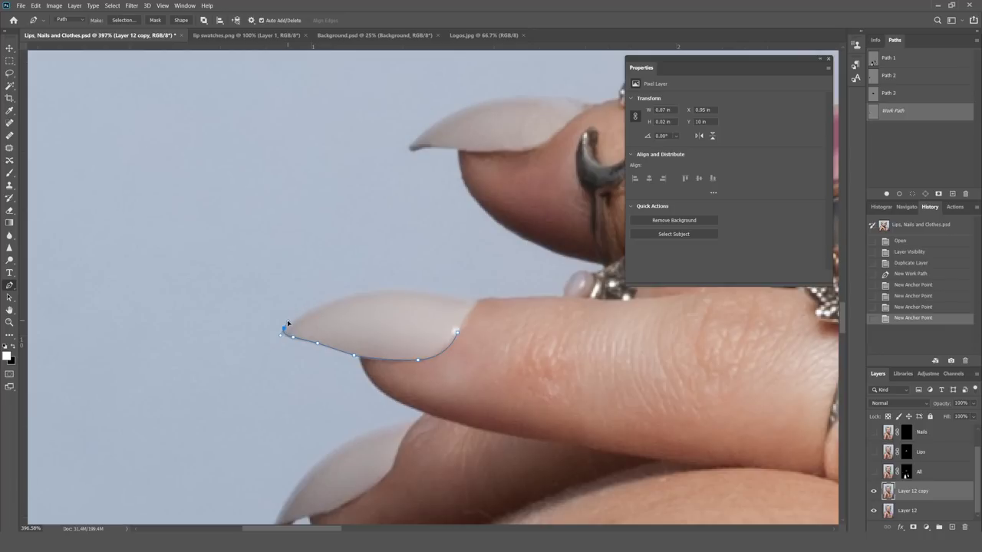
left_click(288, 324)
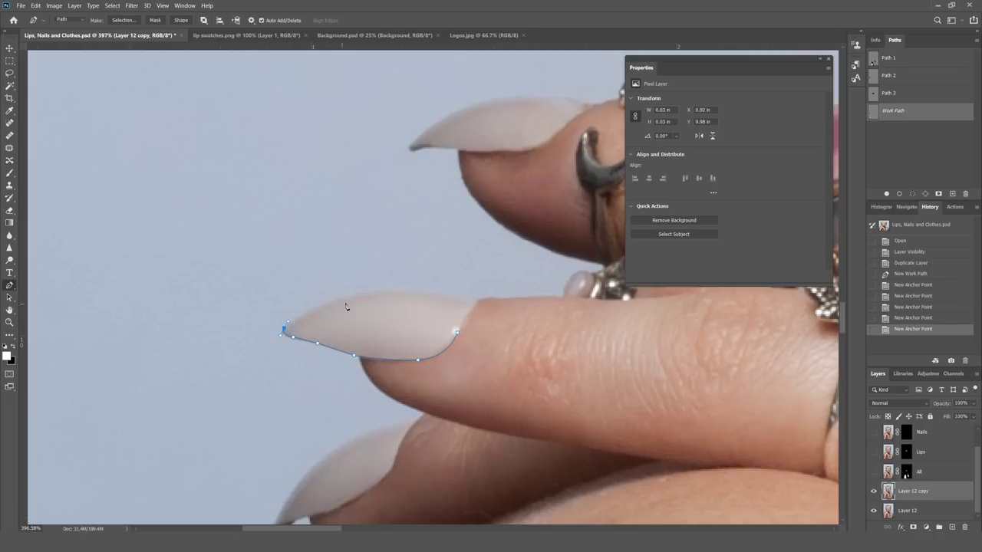
Place an anchor on the nail's upper edge, adjust its position and curve the segment from the tip to fit.
left_click(352, 301)
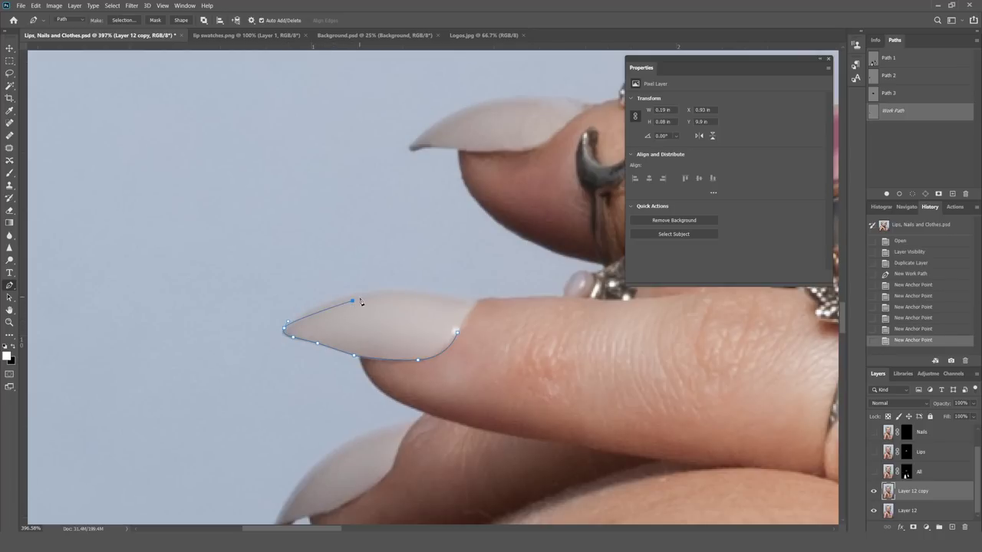
left_click_drag(353, 301, 335, 303)
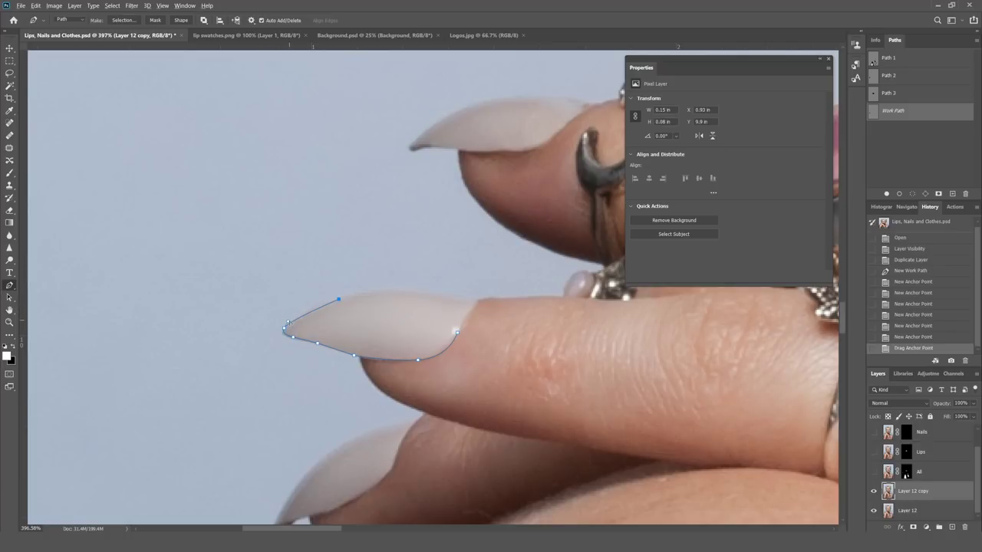
left_click_drag(287, 322, 298, 310)
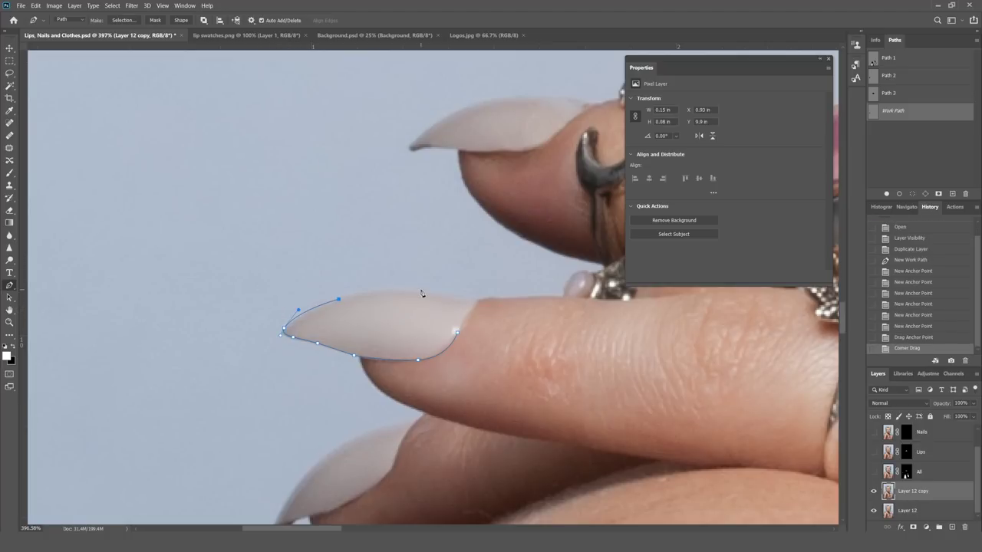
Trace the rest of the nail's upper edge and the cuticle side, closing the path at its starting point.
left_click_drag(400, 293, 438, 296)
left_click(459, 297)
left_click(475, 303)
left_click(474, 304)
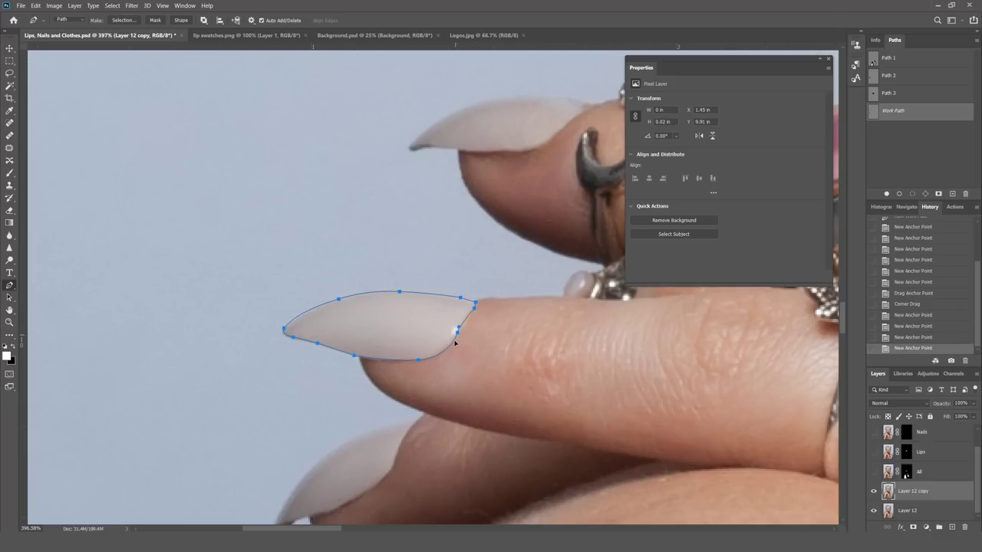
left_click(456, 334)
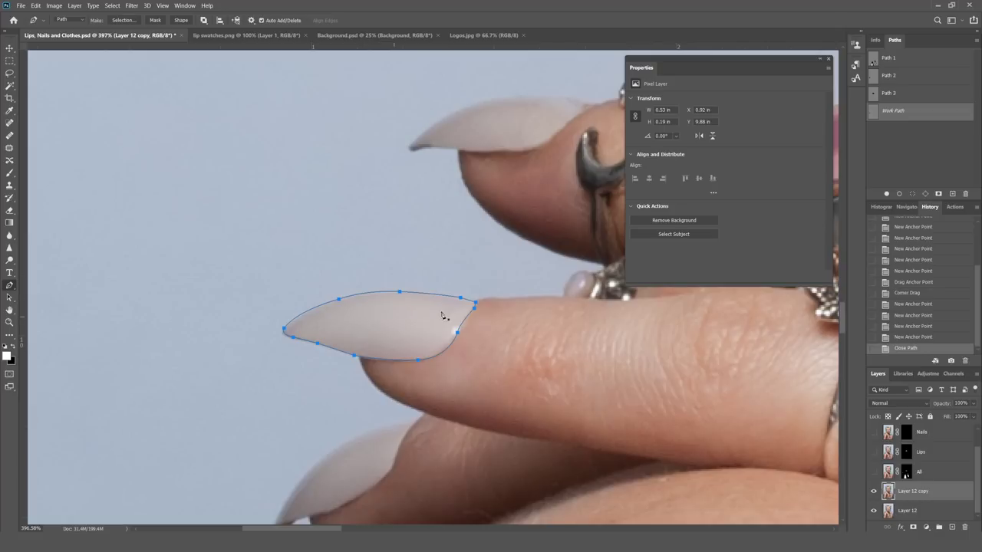
Convert the nail path into a new anti-aliased selection with a 0.2-pixel feather and add it as a mask on Layer 12 copy.
right_click(381, 328)
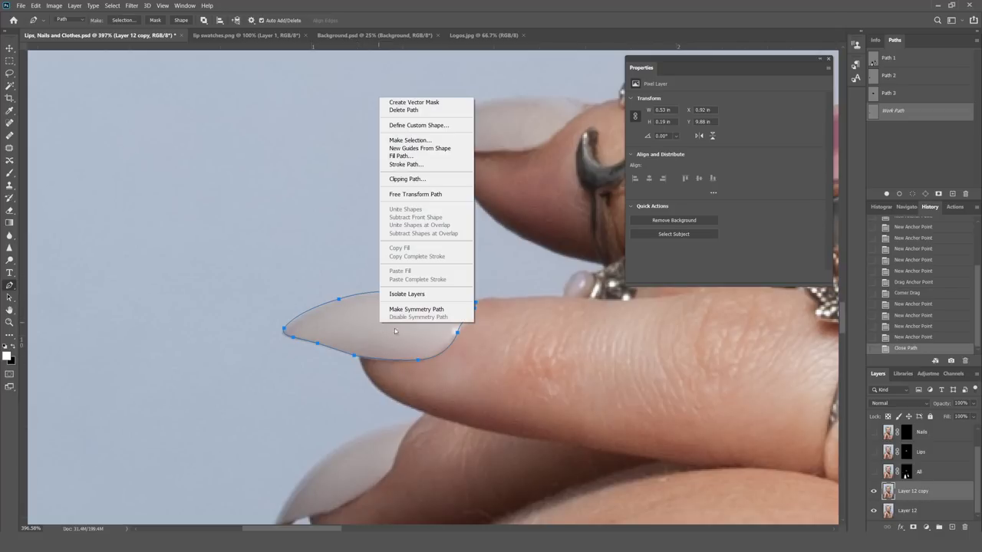
left_click(417, 140)
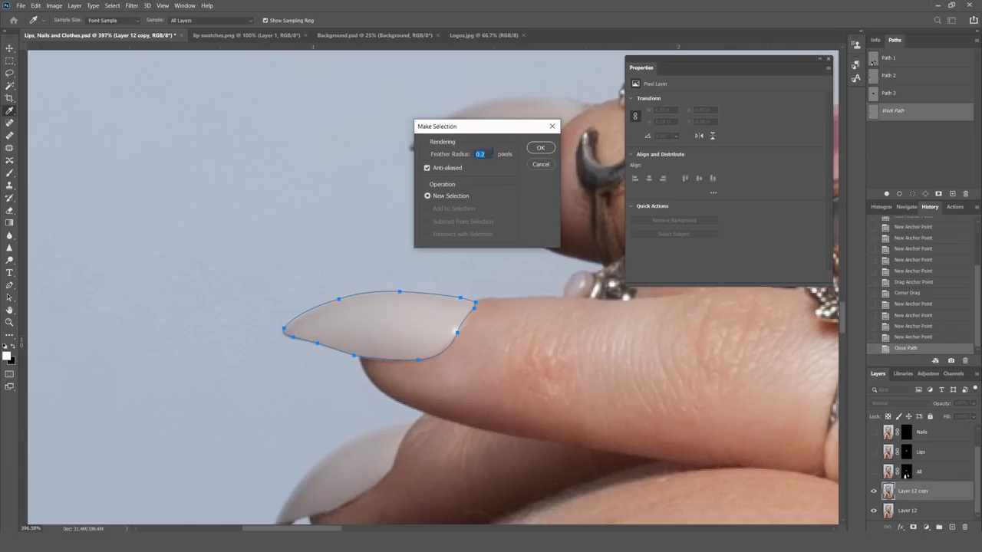
left_click(540, 148)
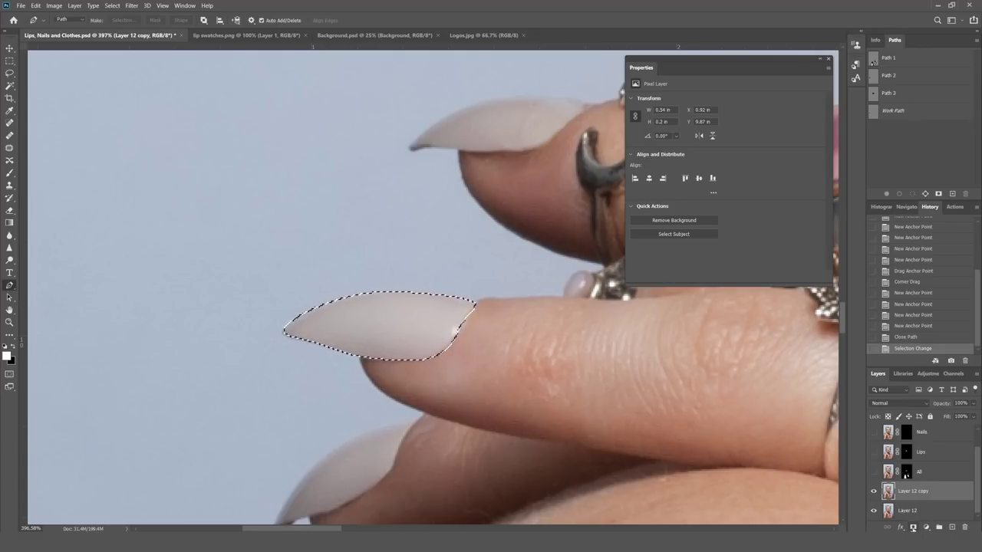
left_click(912, 528)
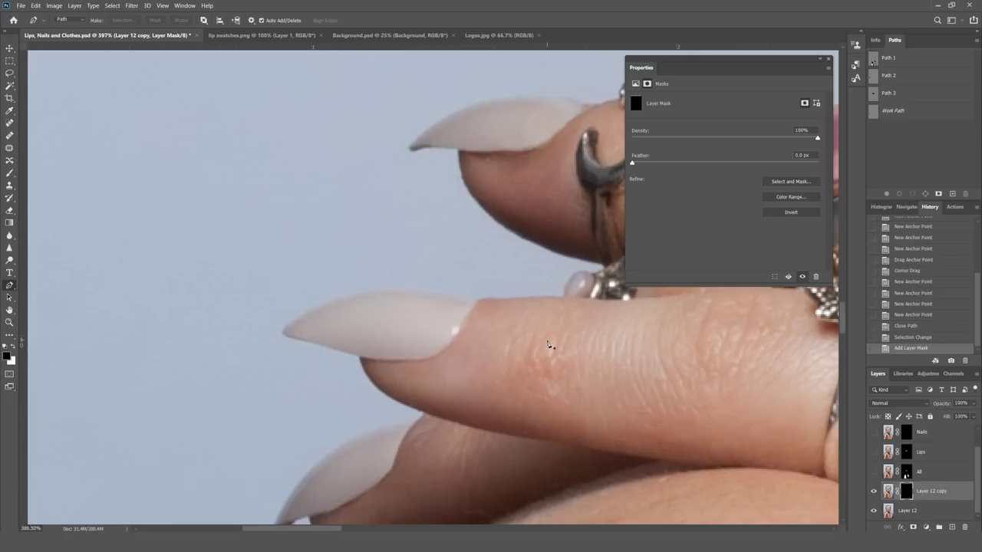
Toggle Layer 12's visibility off and on to inspect the masked nail by itself.
scroll(549, 345, "down", 5)
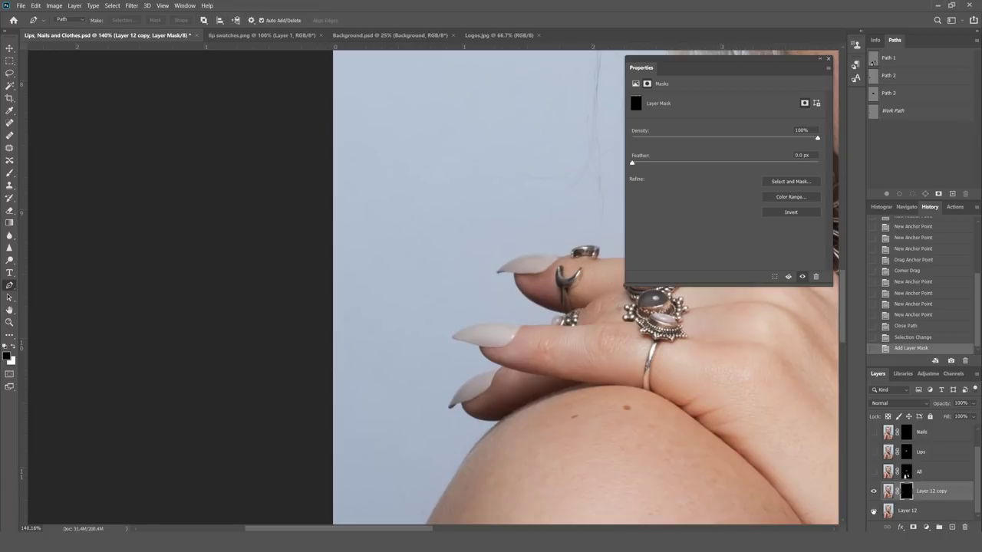
left_click(874, 511)
left_click(873, 511)
left_click(873, 510)
left_click(874, 511)
Delete the Layer 12 copy layer together with its mask.
scroll(600, 349, "down", 8)
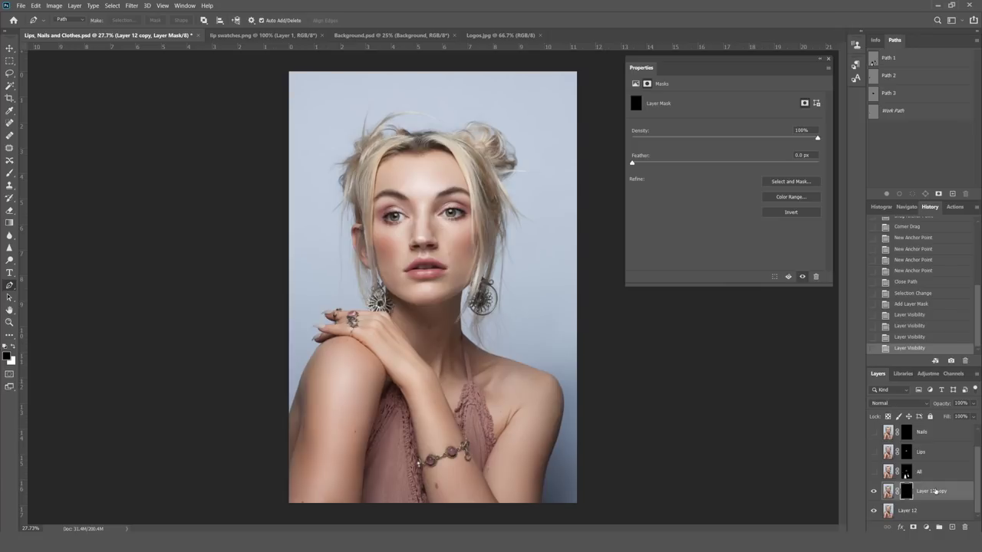
right_click(935, 491)
left_click(882, 128)
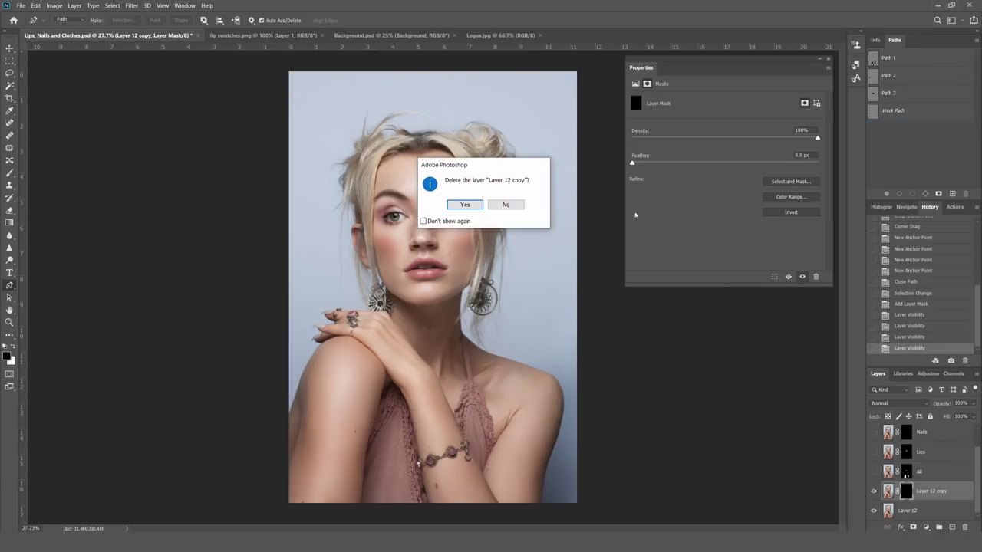
left_click(477, 204)
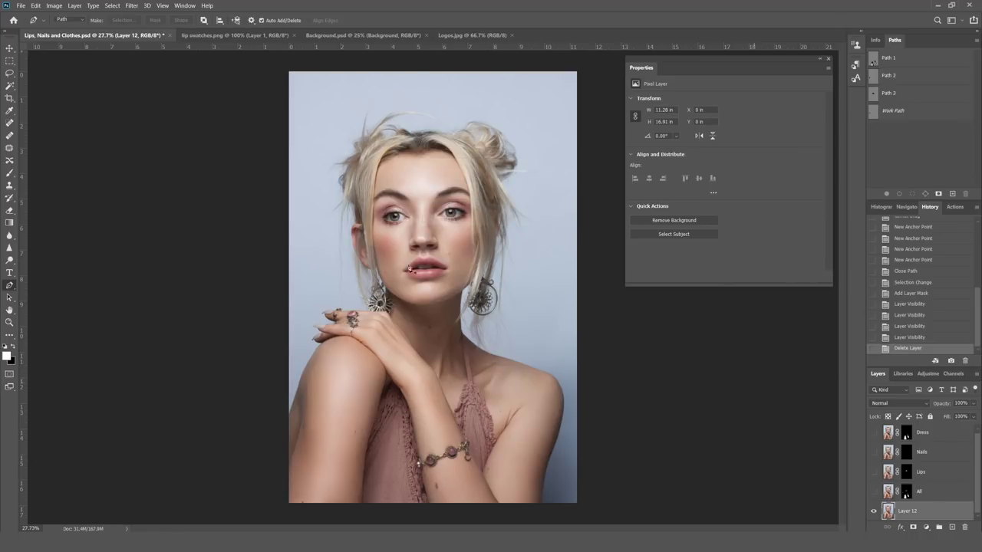
Switch to the Move tool and toggle the visibility of the Dress, Nails, Lips and All layers to review them.
key("v")
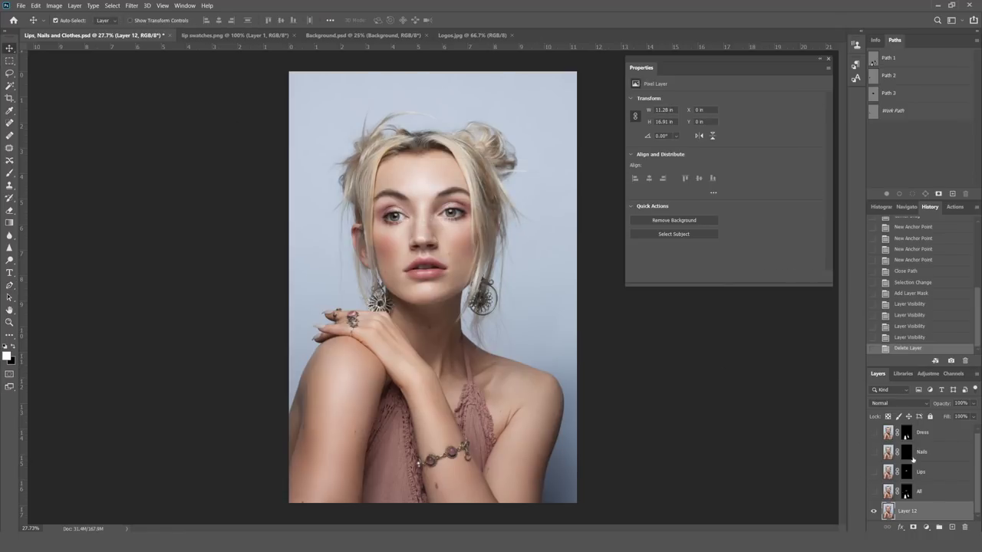
left_click_drag(872, 434, 872, 511)
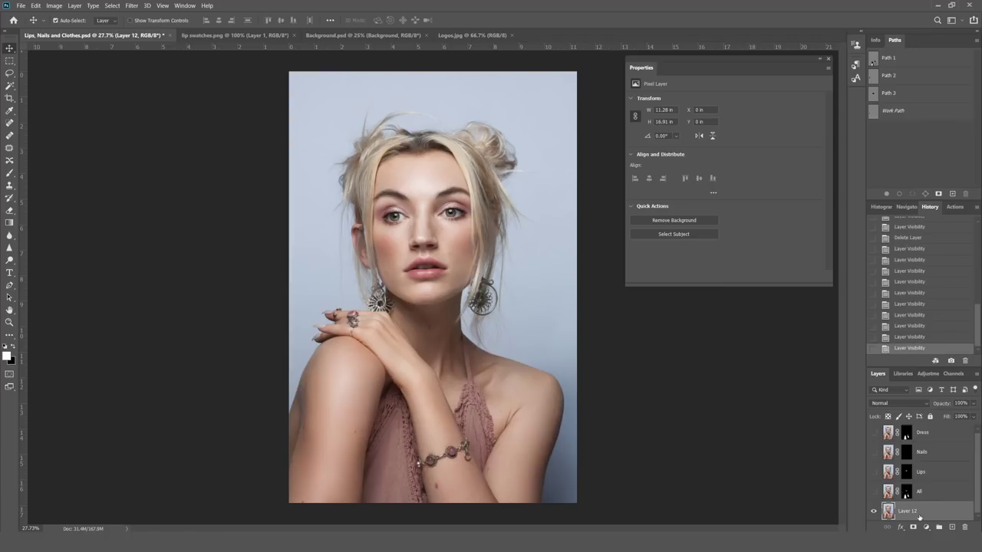
Add a Gradient Map adjustment layer directly above the Dress layer.
left_click(931, 436)
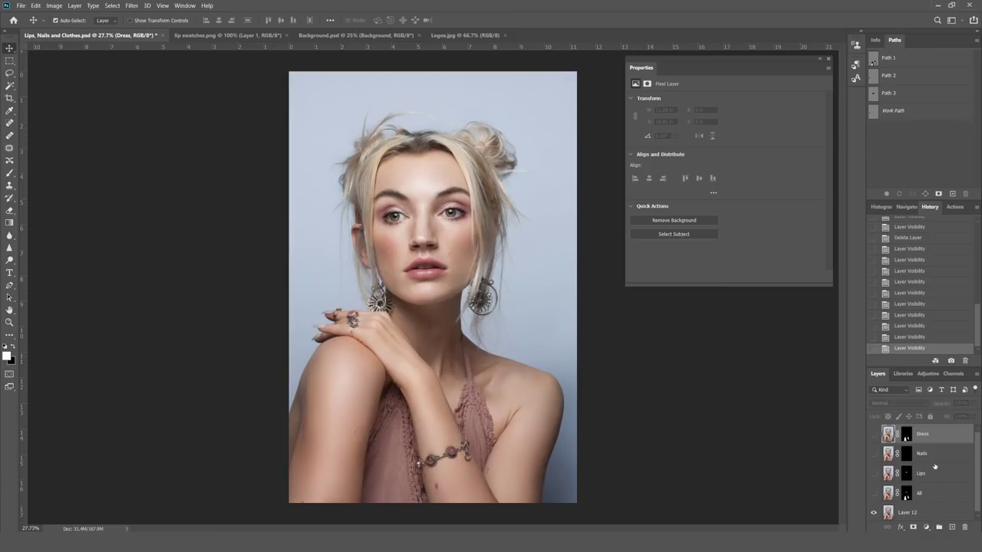
left_click(926, 527)
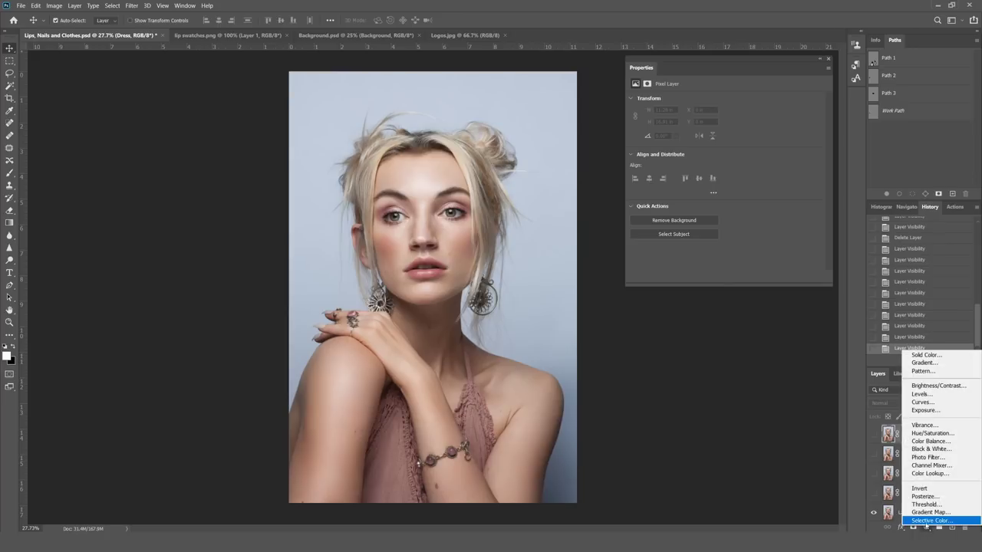
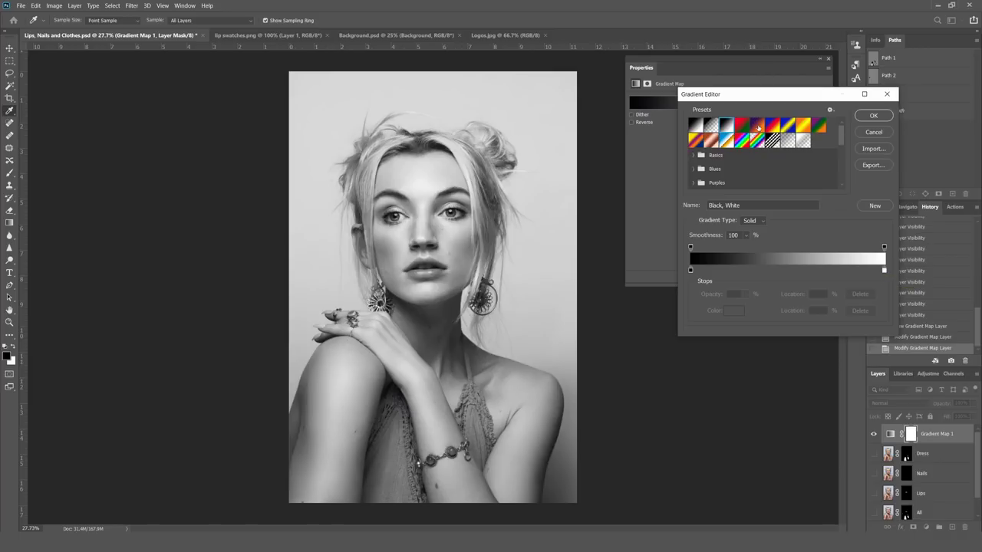
Try the Violet, Orange preset on the gradient map and return to the Black, White preset.
left_click(757, 126)
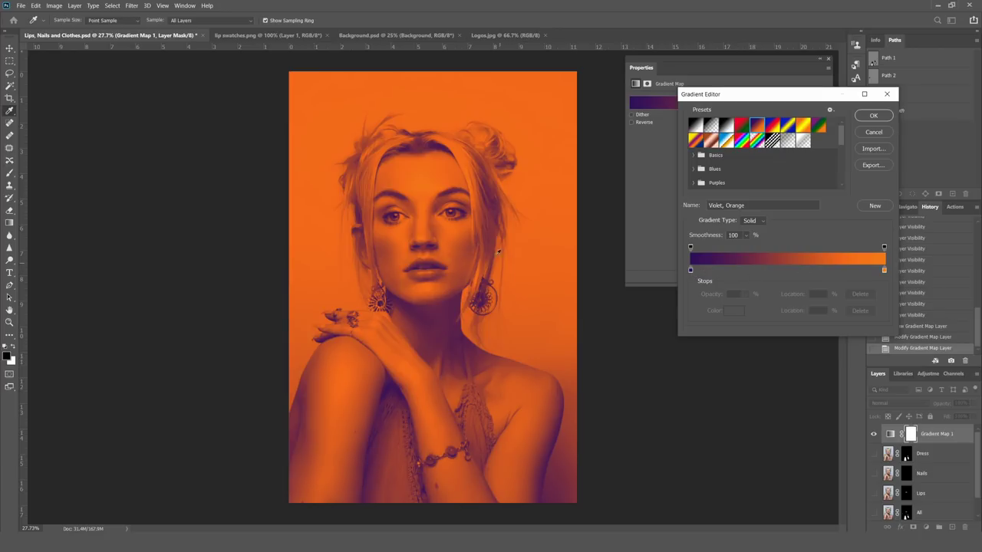
left_click(727, 124)
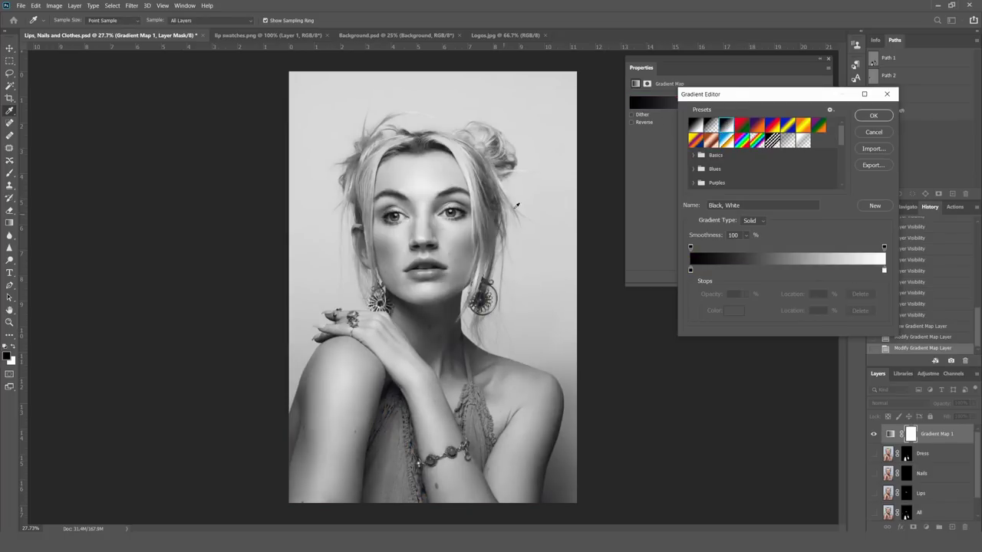
Add a color stop at 51% to the black-to-white gradient and set its color to 974545.
left_click(791, 271)
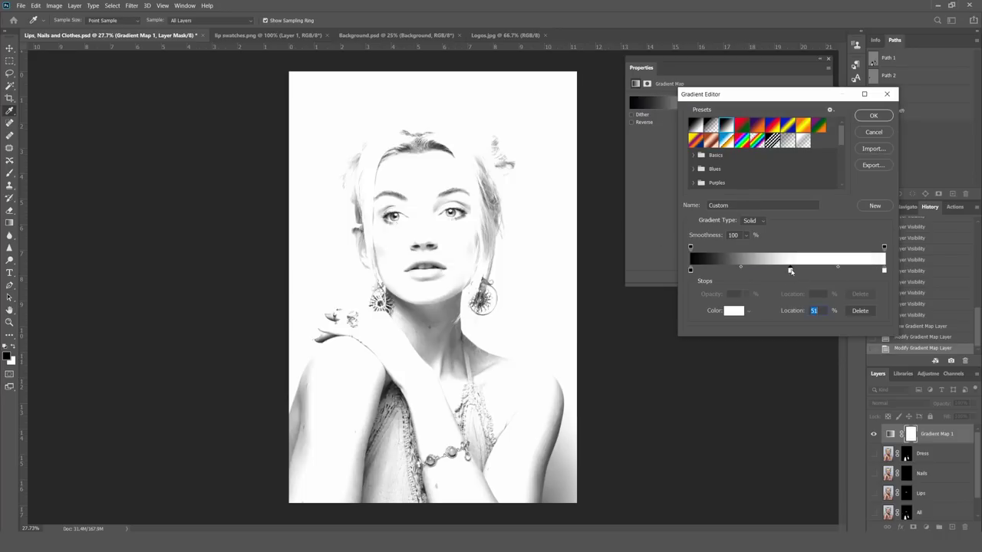
double_click(791, 271)
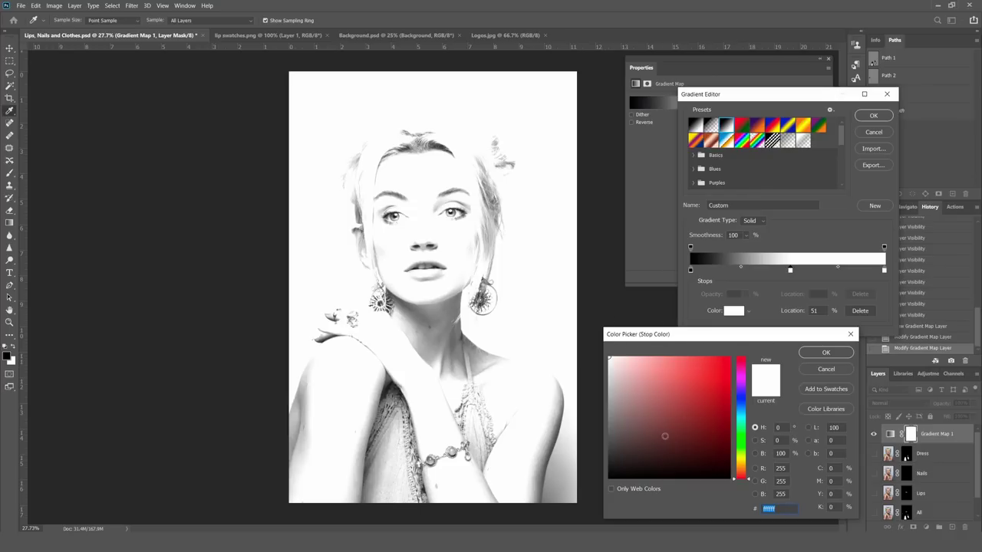
left_click_drag(672, 435, 674, 407)
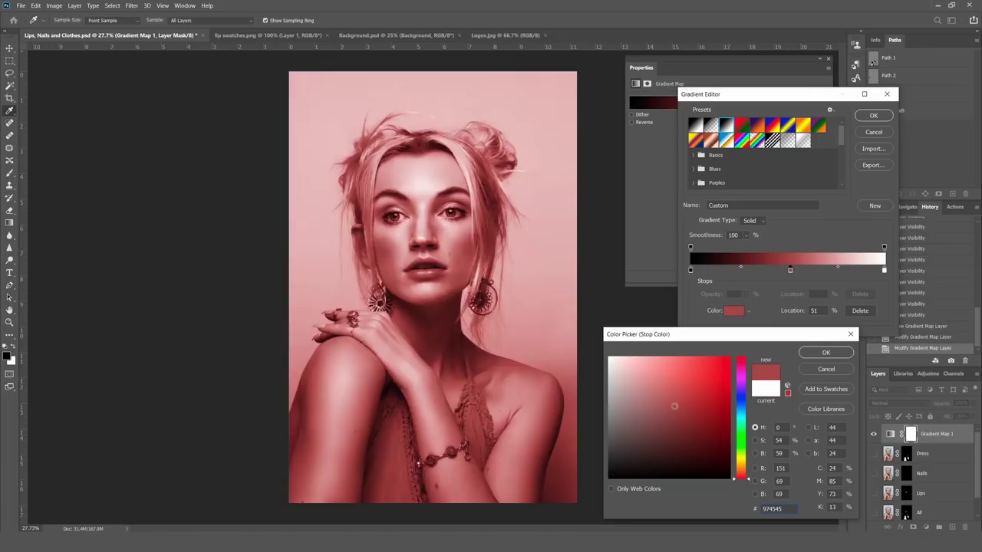
left_click(826, 353)
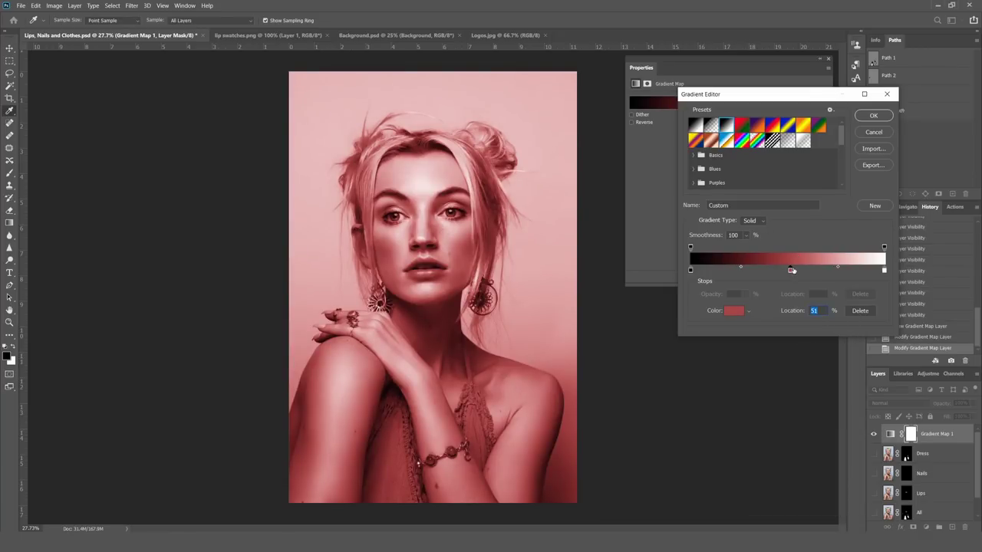
Shift the red color stop to 63%, down to 38%, and back near the middle of the gradient.
left_click_drag(792, 269, 814, 268)
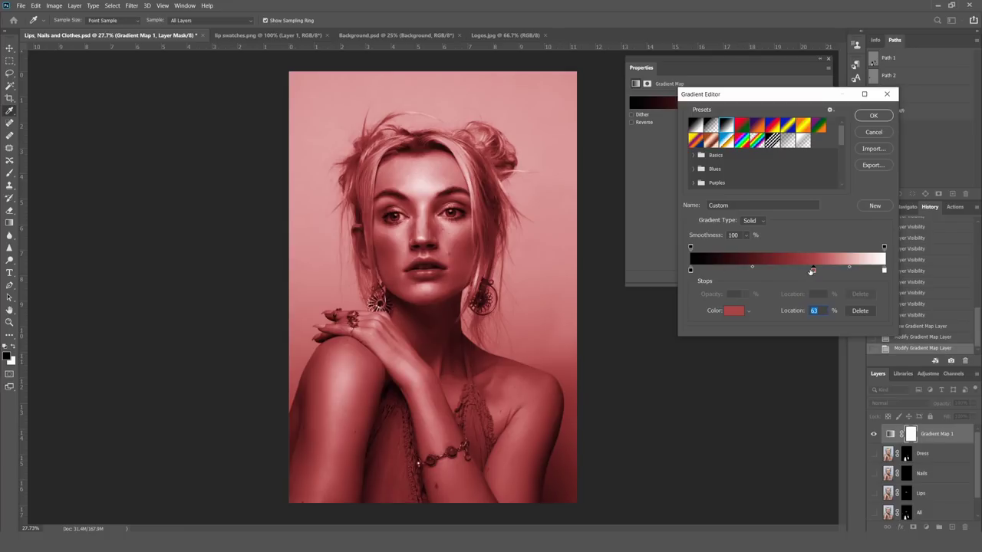
left_click_drag(813, 270, 765, 270)
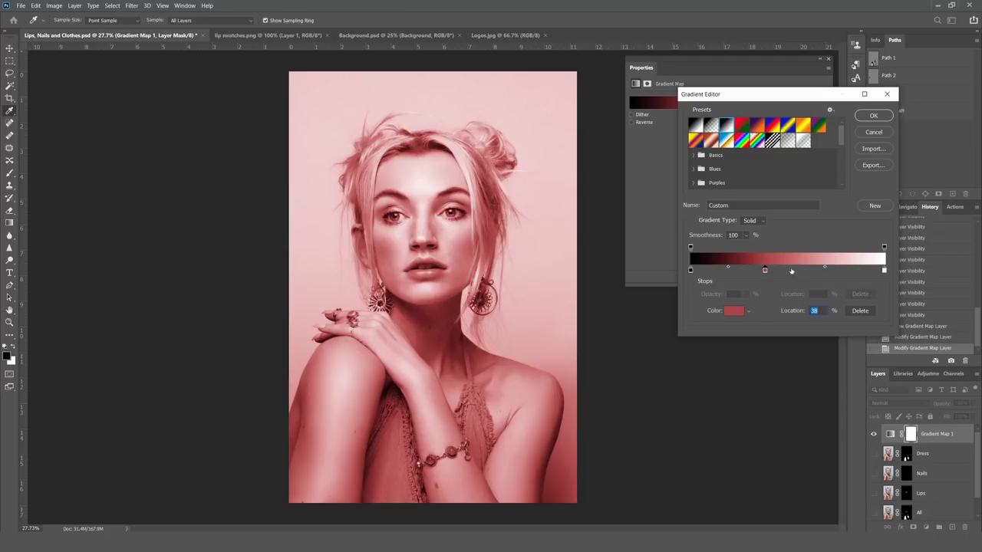
left_click_drag(765, 270, 788, 270)
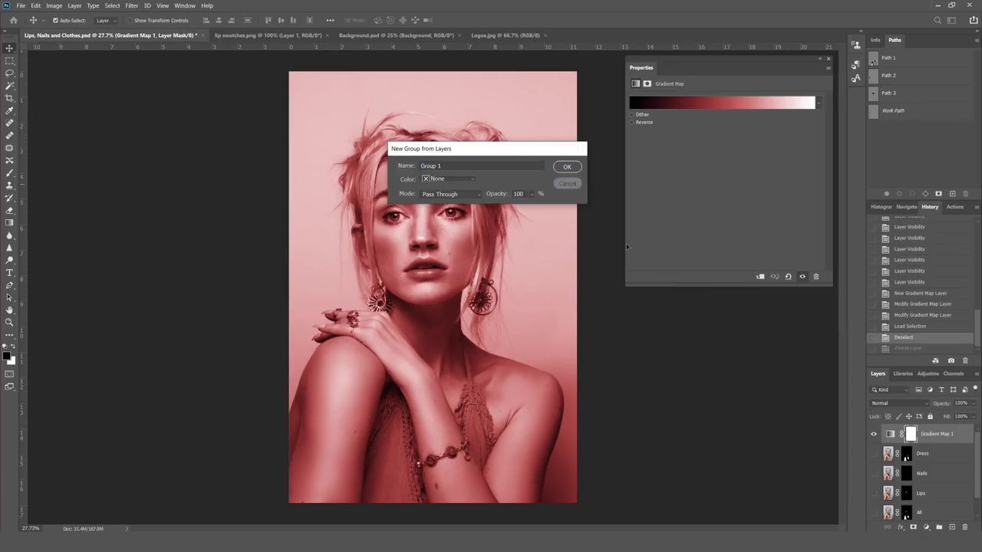
Delete the Gradient Map 1 adjustment layer.
right_click(932, 434)
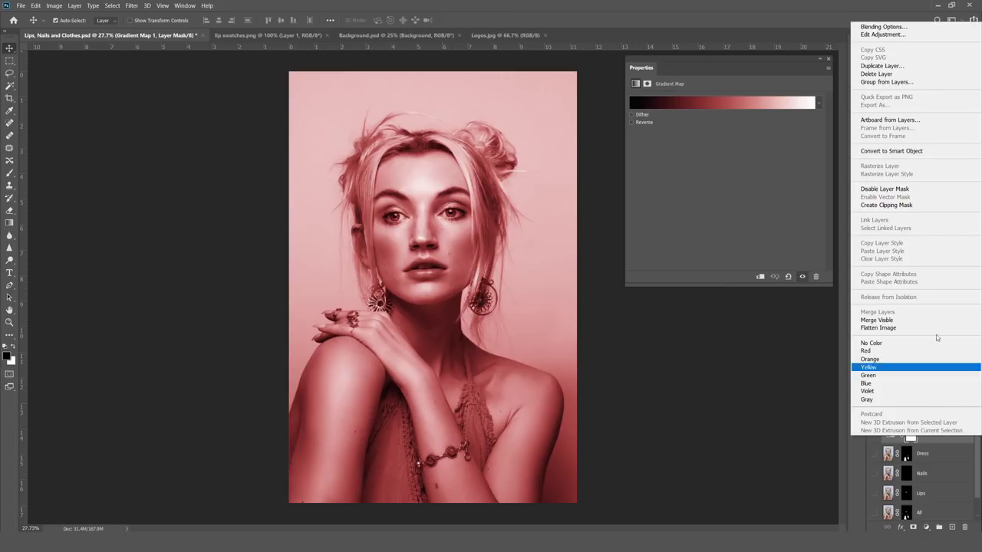
left_click(882, 78)
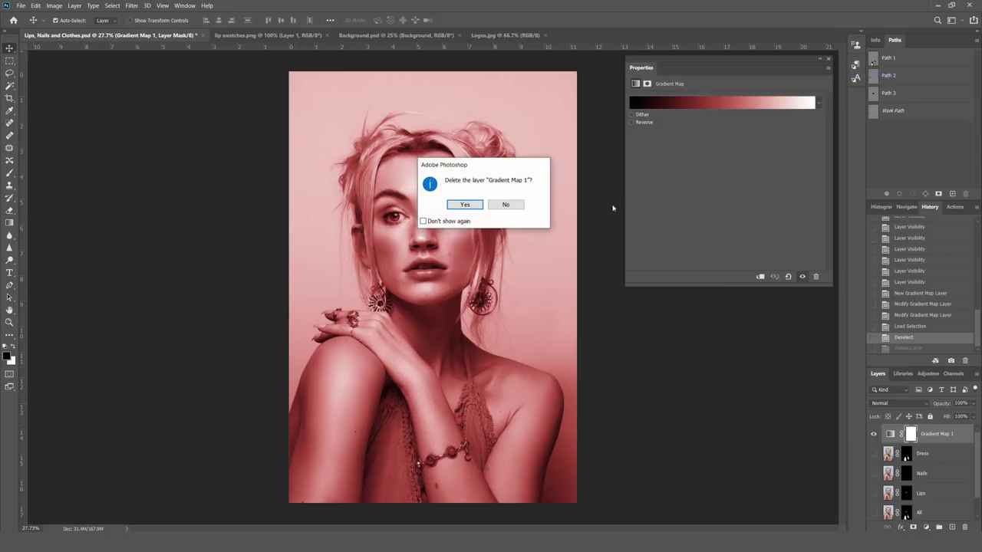
left_click(465, 204)
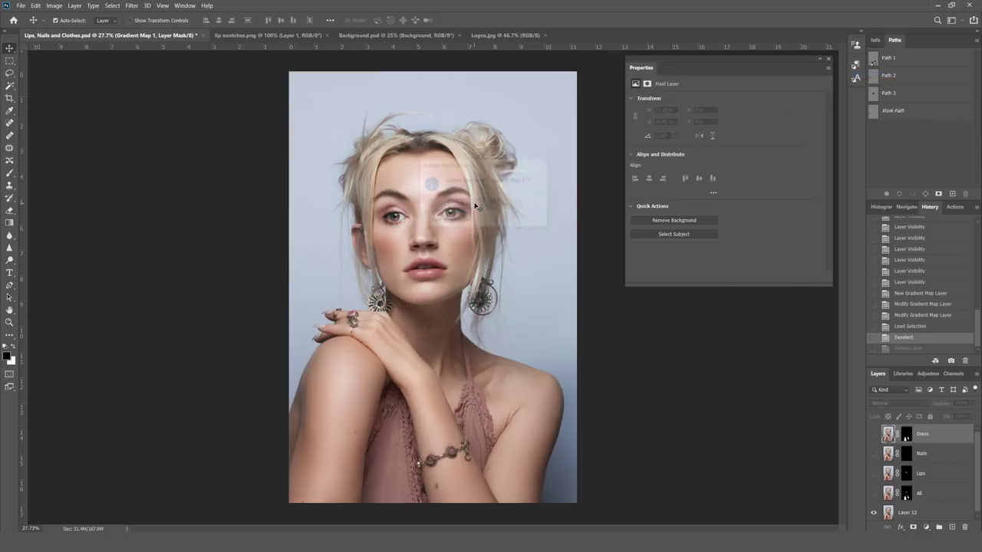
Toggle the Lips layer's visibility on and off, and load its layer mask as a selection.
left_click(873, 474)
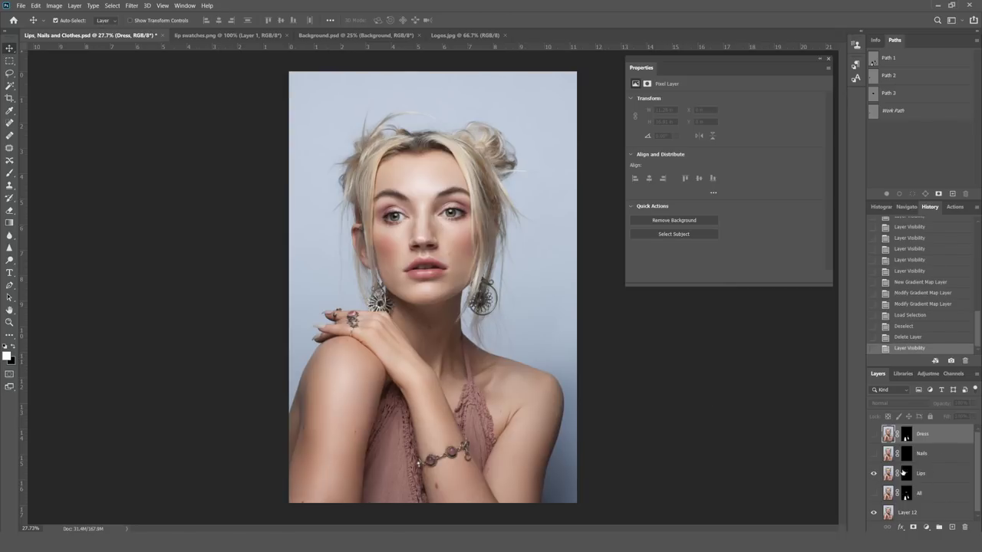
left_click(873, 474)
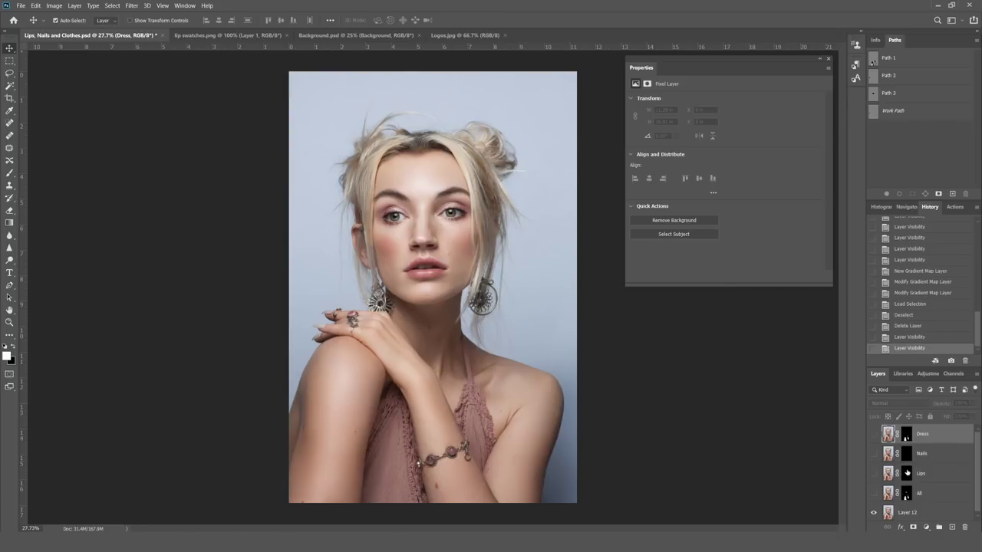
right_click(906, 474)
left_click(908, 477)
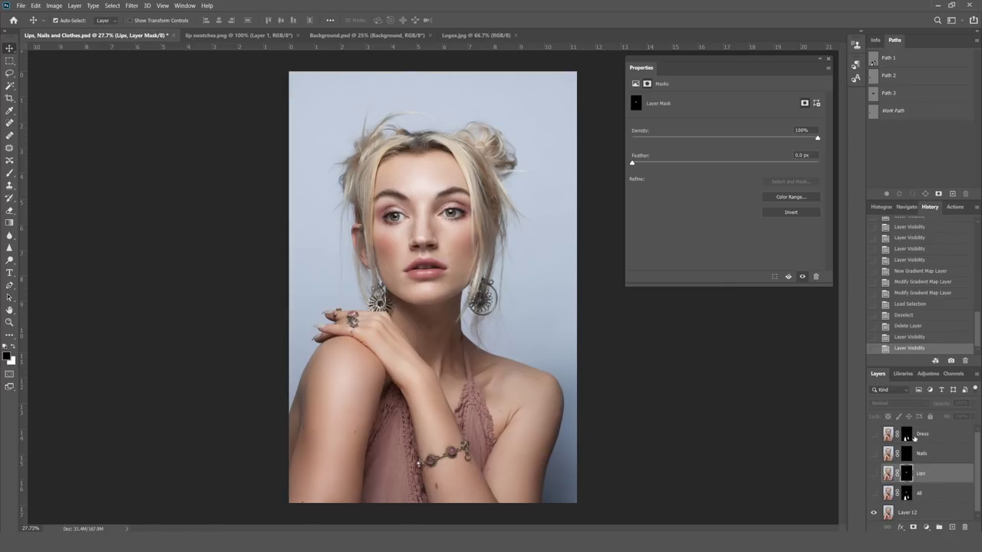
right_click(907, 477)
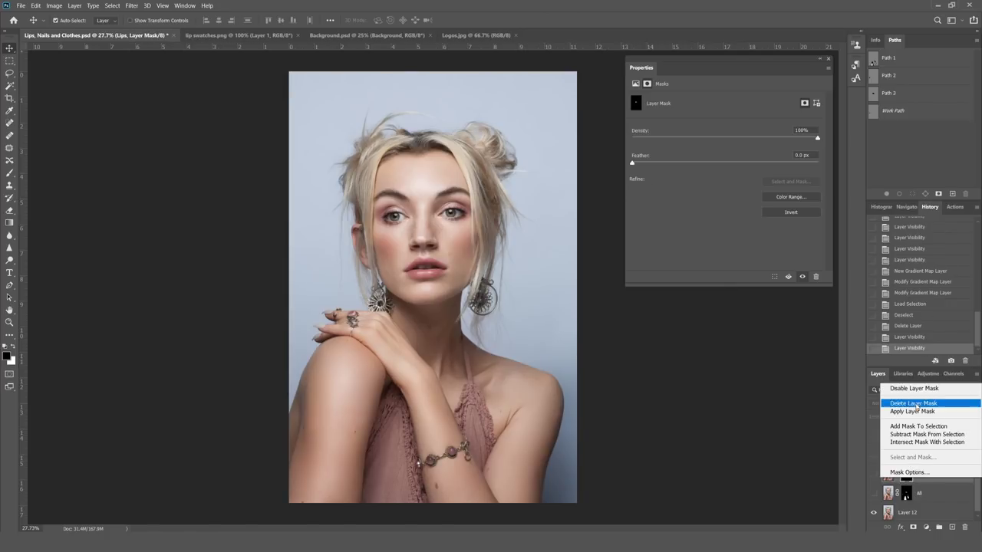
left_click(930, 427)
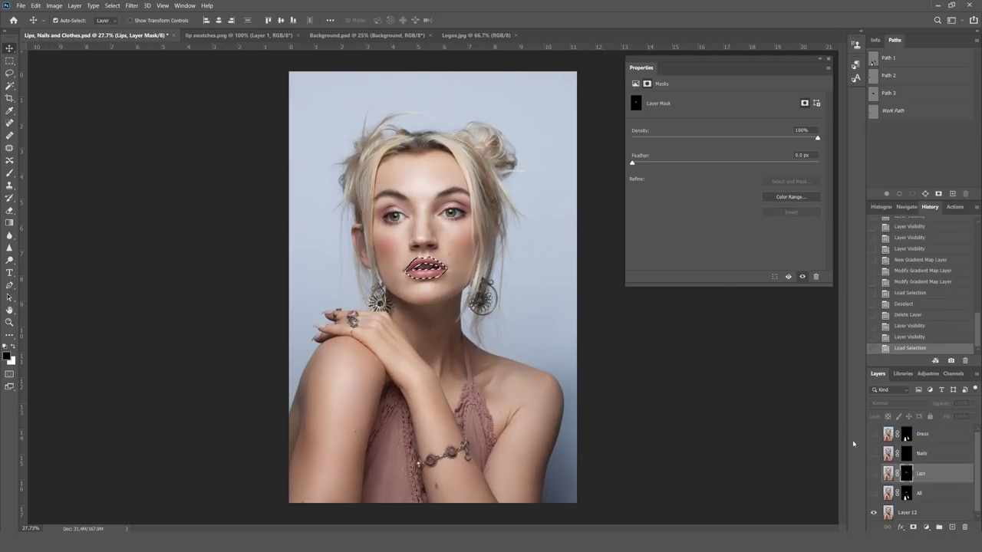
Add a Gradient Map adjustment above the Dress layer for the selected lips and apply the Black, White preset.
left_click(924, 434)
left_click(926, 527)
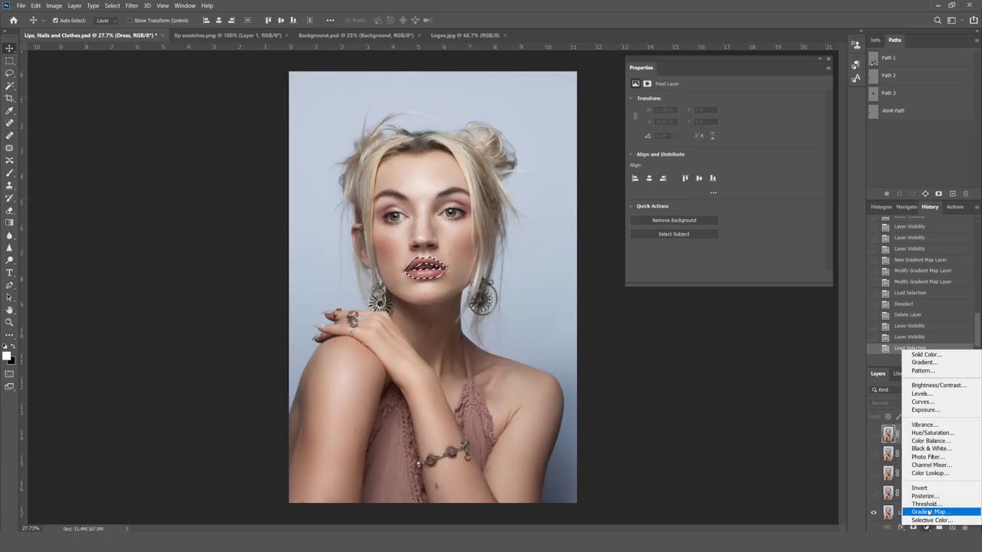
left_click(929, 511)
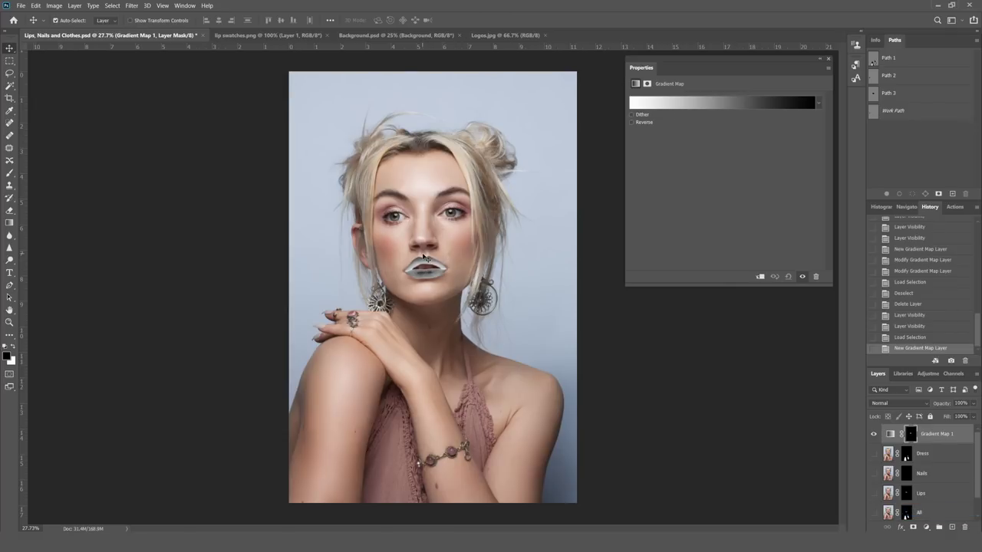
left_click(718, 102)
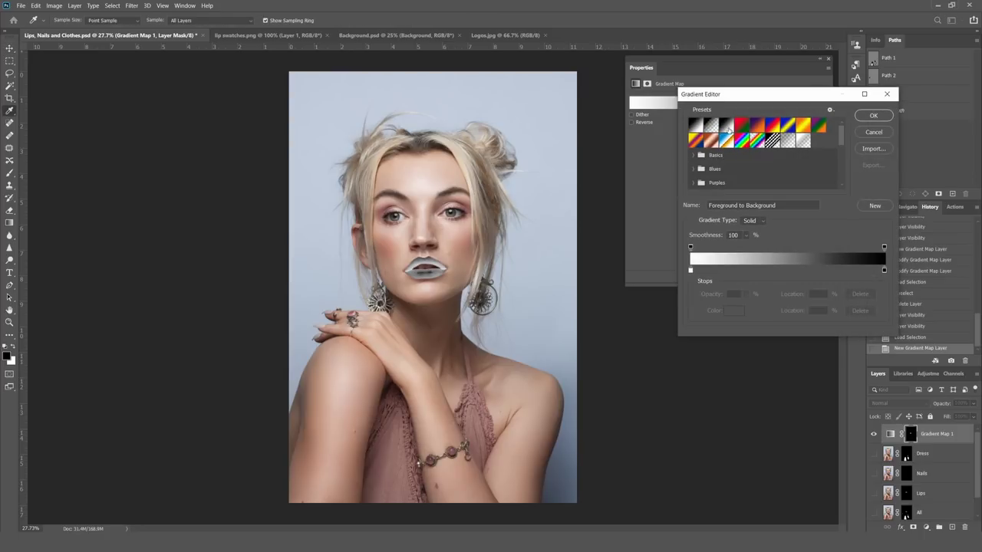
left_click(727, 127)
left_click(727, 128)
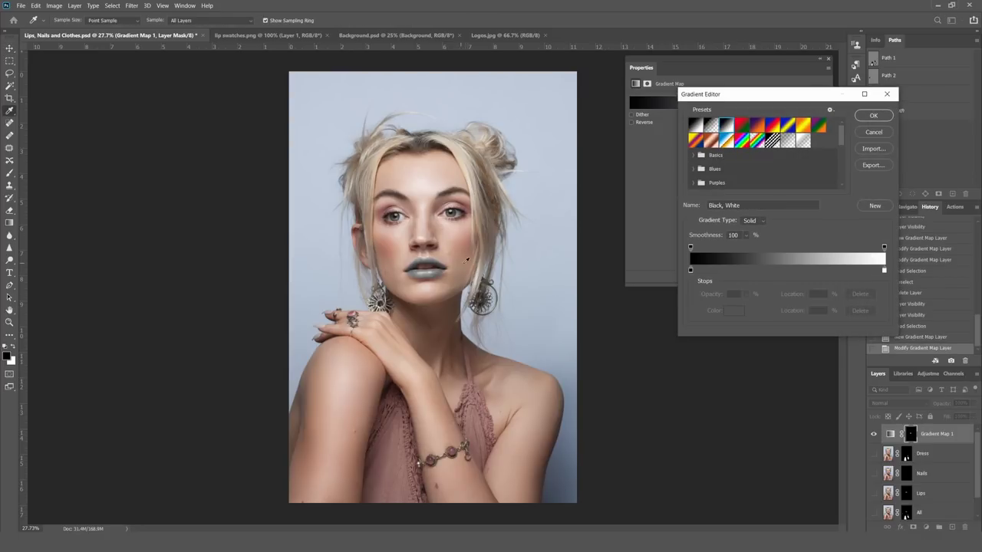
Add a color stop at 49% to the lip gradient, preview blue 434e8b, and set the stop to dark red.
left_click(784, 271)
double_click(785, 270)
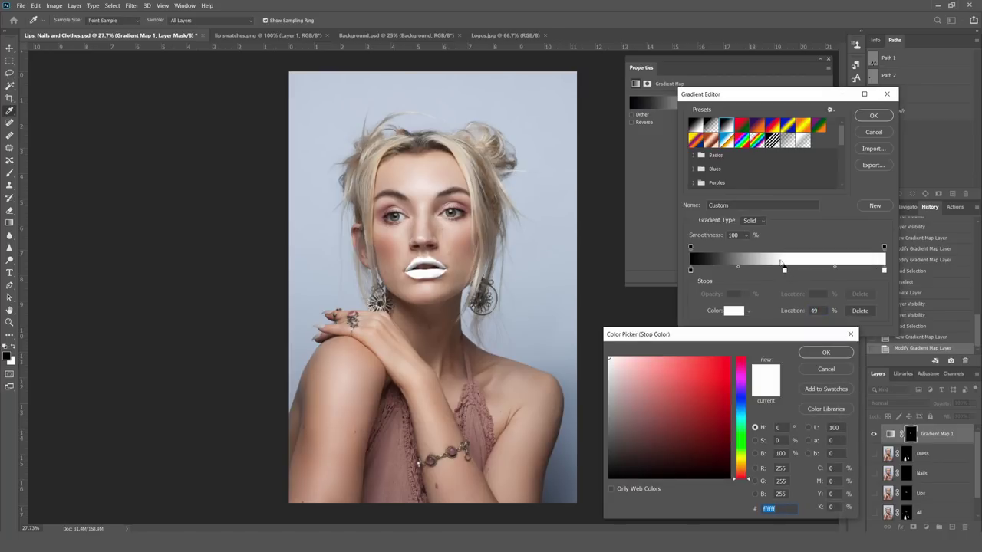
mouse_move(659, 424)
left_mouse_down()
mouse_move(652, 413)
mouse_move(668, 395)
mouse_move(678, 403)
mouse_move(668, 415)
mouse_move(665, 396)
mouse_move(685, 406)
mouse_move(665, 397)
mouse_move(659, 405)
mouse_move(674, 418)
mouse_move(689, 395)
mouse_move(671, 412)
left_mouse_up()
left_click(740, 400)
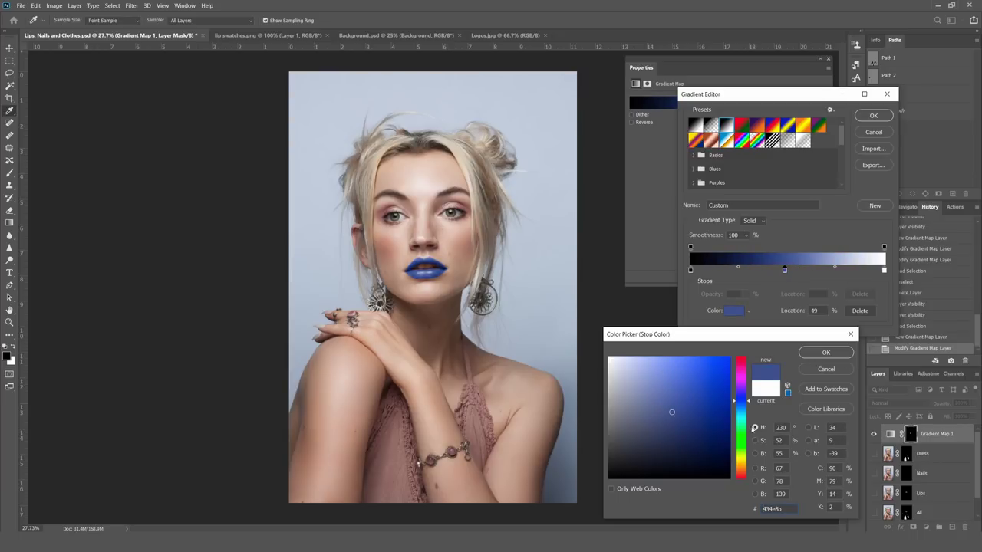
left_click_drag(742, 401, 752, 336)
left_click_drag(688, 409, 670, 416)
left_click(826, 353)
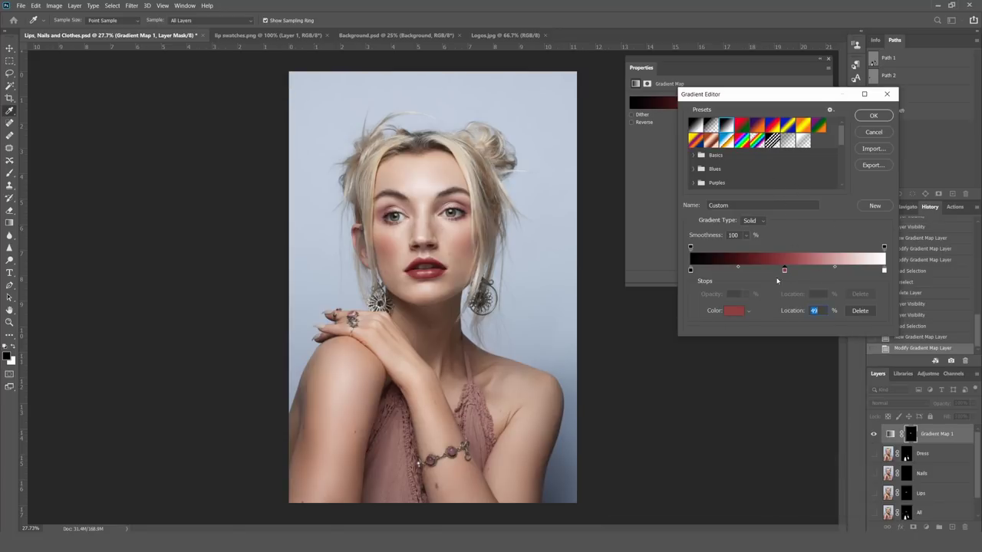
Move the red stop slightly toward the black end and set the highlight midpoint to 69% and the shadow midpoint to 33%.
mouse_move(784, 272)
left_mouse_down()
mouse_move(796, 272)
mouse_move(775, 270)
left_mouse_up()
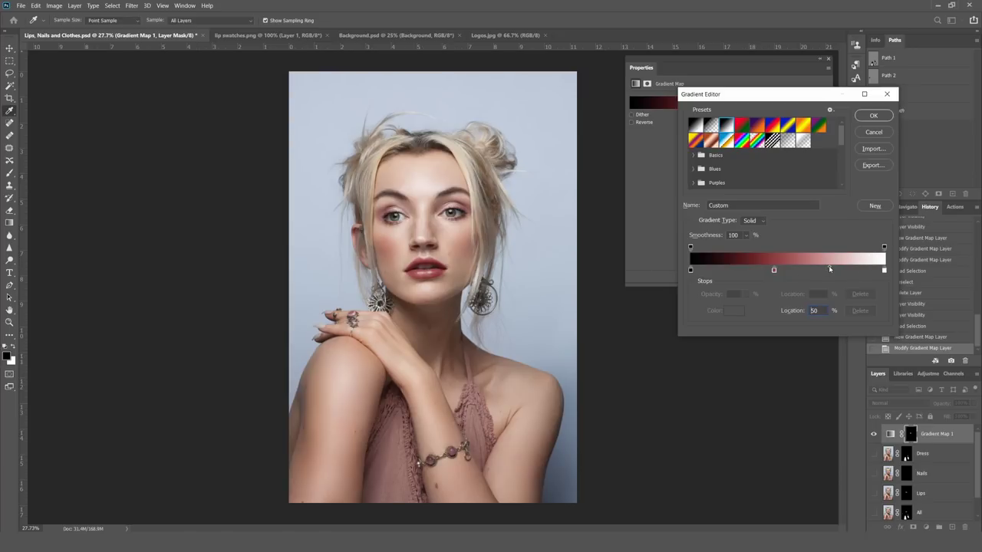
left_click_drag(828, 266, 850, 267)
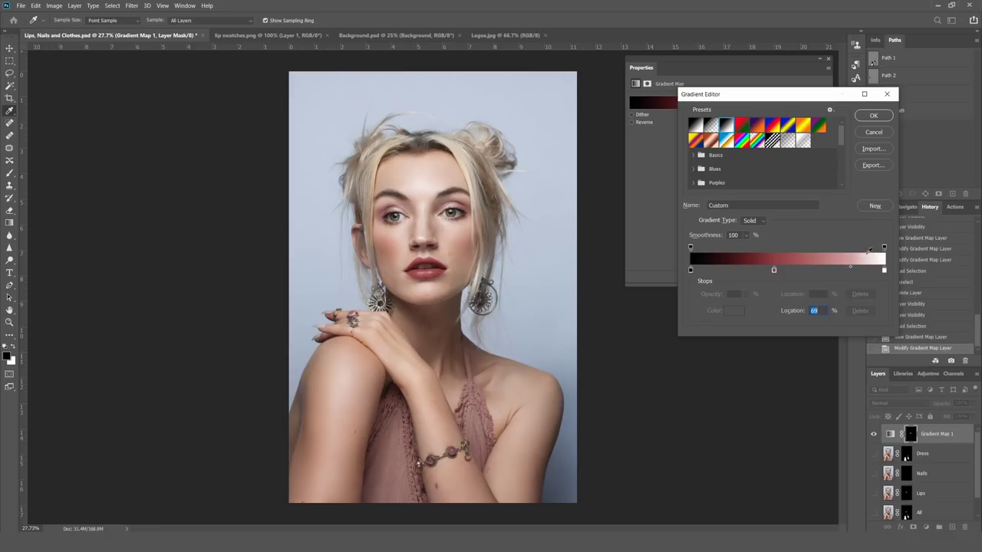
left_click(773, 271)
left_click(774, 271)
left_click_drag(732, 270, 718, 268)
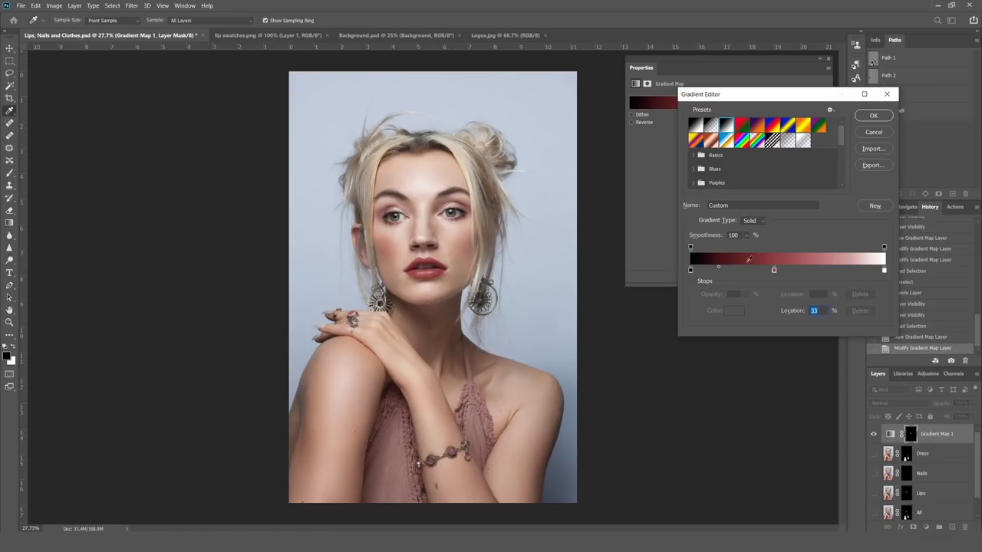
Readjust the shadow and highlight midpoints around the red stop and accept the lip gradient.
left_click_drag(719, 269, 771, 270)
mouse_move(849, 269)
left_mouse_down()
mouse_move(822, 269)
mouse_move(845, 270)
left_mouse_up()
left_click(772, 271)
left_click(872, 116)
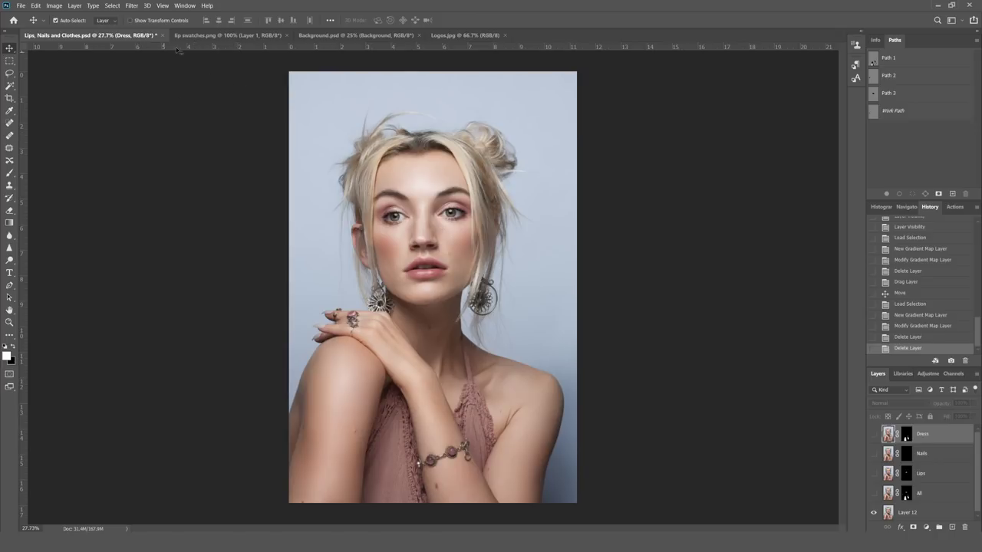
Copy the arm from lip swatches.png into Lips, Nails and Clothes.psd and place it in the portrait's upper-right corner.
left_click(217, 36)
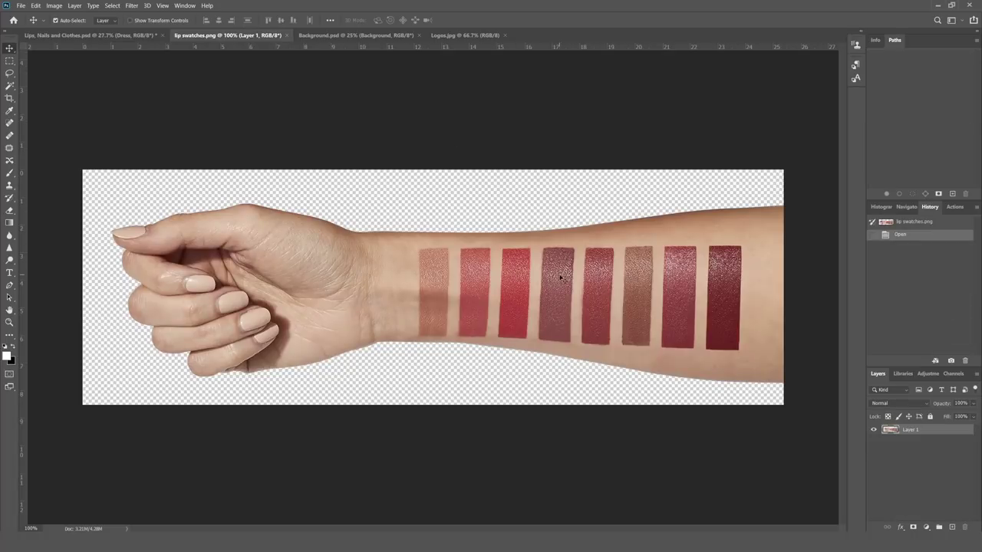
left_click_drag(143, 19, 537, 92)
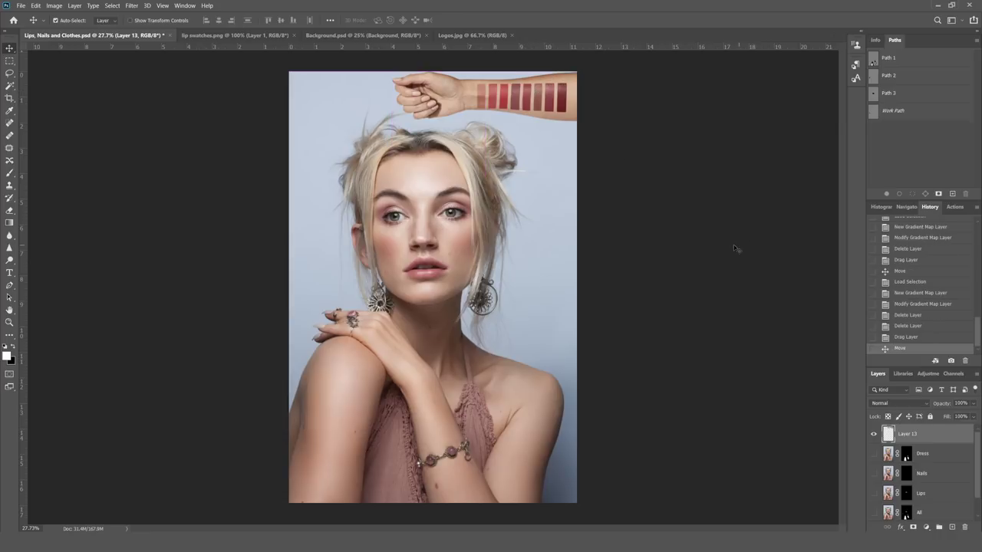
Load the Lips layer mask as a selection and add a Gradient Map adjustment layer directly above the Dress layer.
left_click(907, 494)
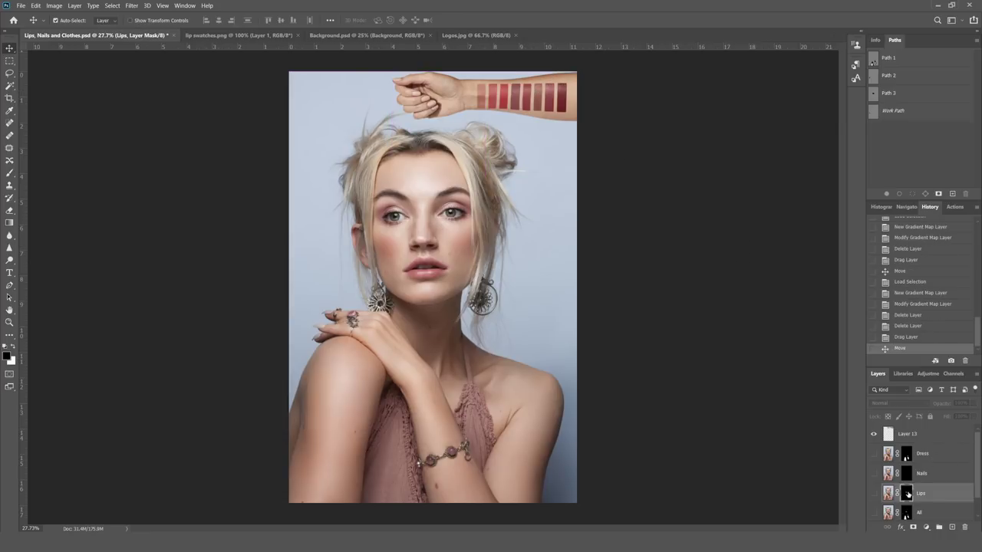
right_click(908, 494)
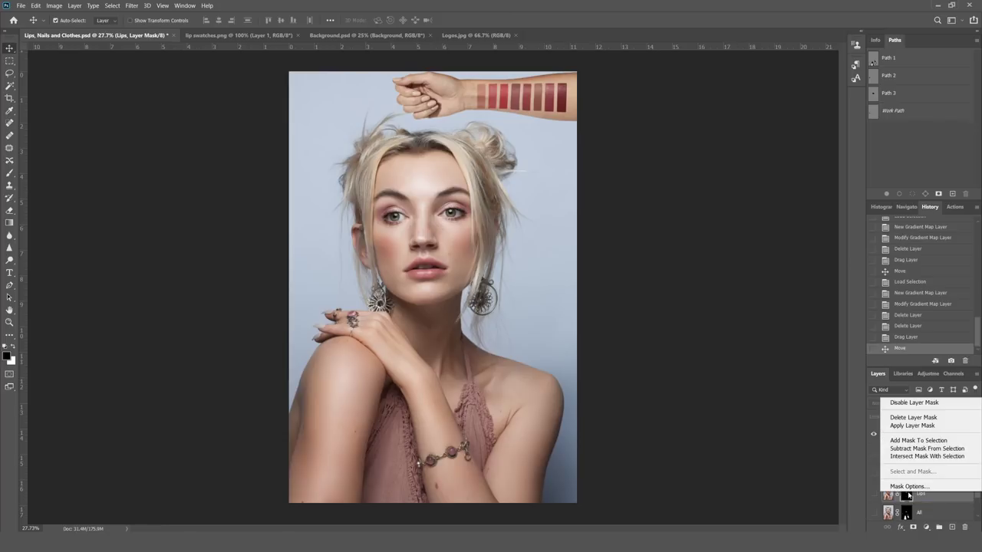
left_click(918, 440)
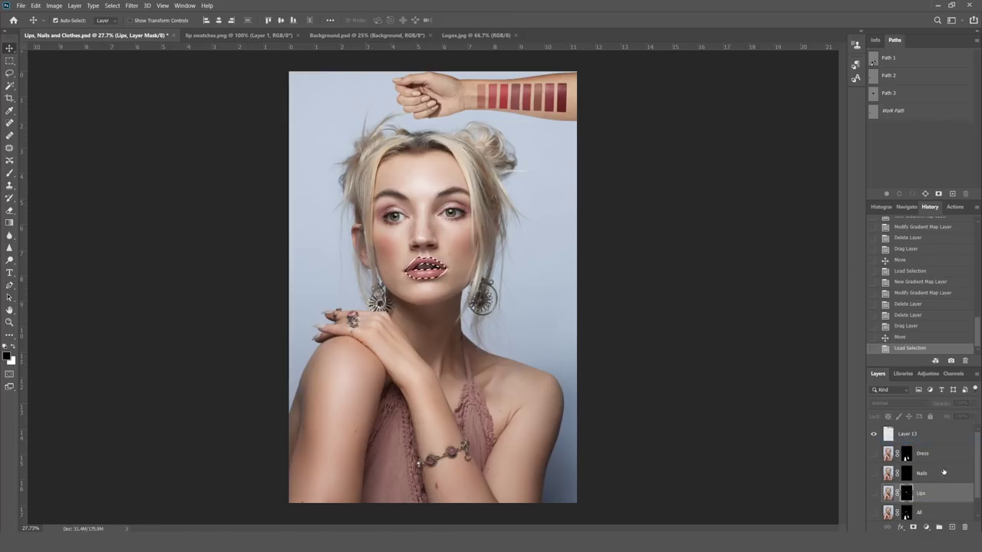
left_click(928, 453)
left_click(928, 528)
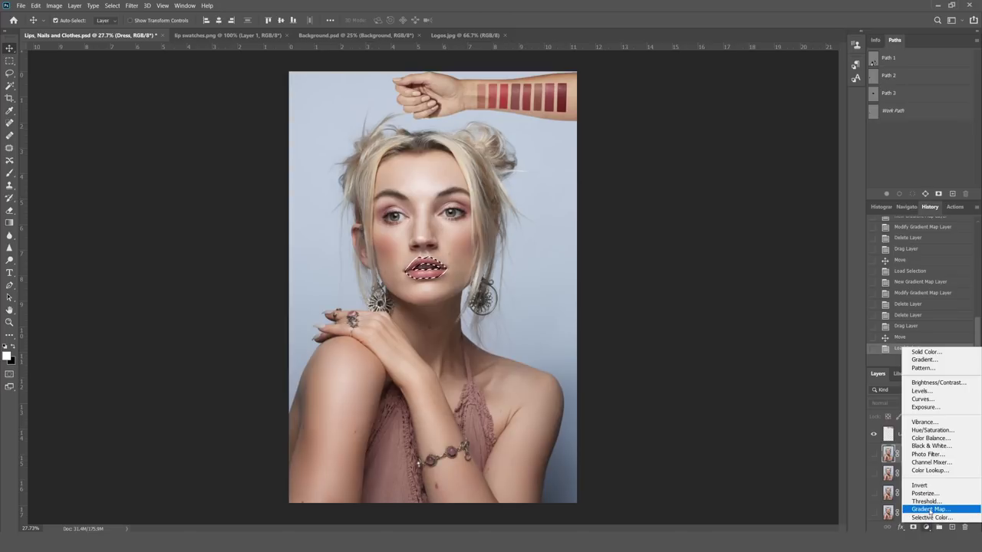
left_click(930, 509)
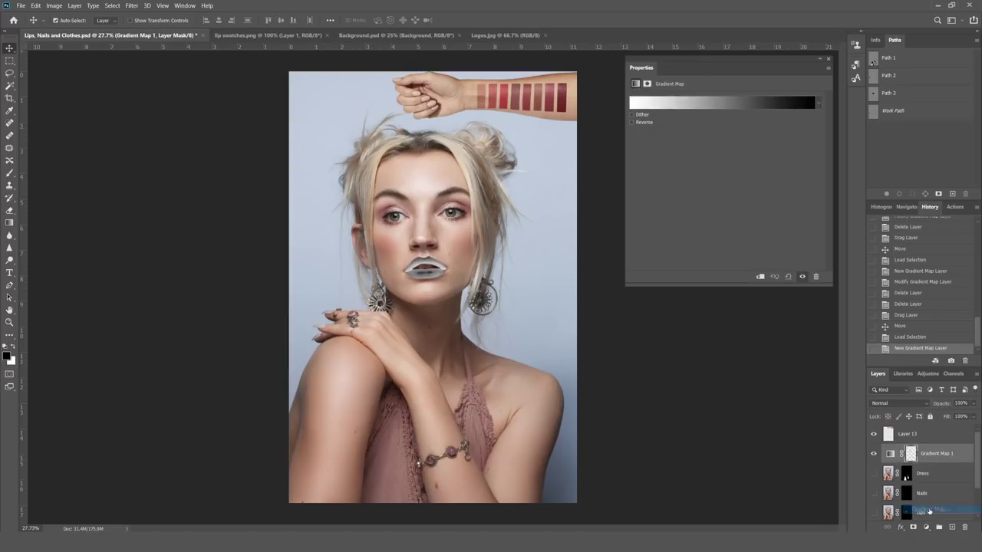
Apply the Black, White gradient preset to the lips' Gradient Map.
left_click(727, 103)
left_click(725, 127)
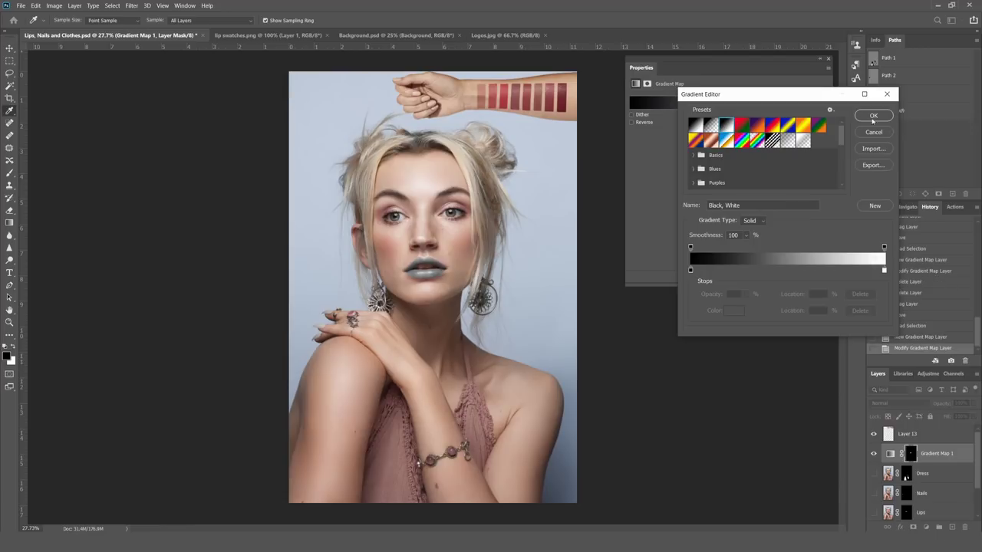
left_click(860, 120)
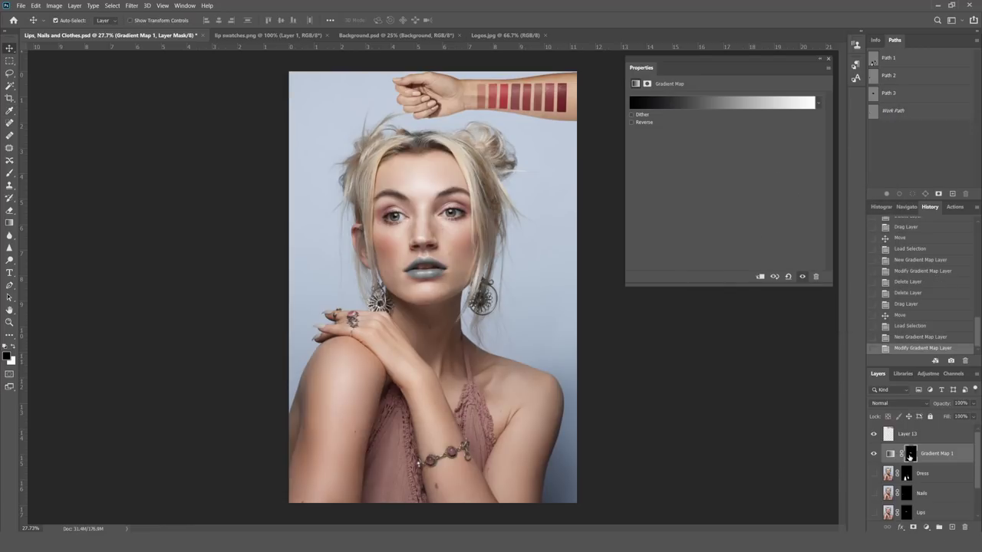
Add a middle stop at 46% to the lip gradient, sample the arm's fourth swatch for it and refine the color to #9c6465.
left_click(890, 454)
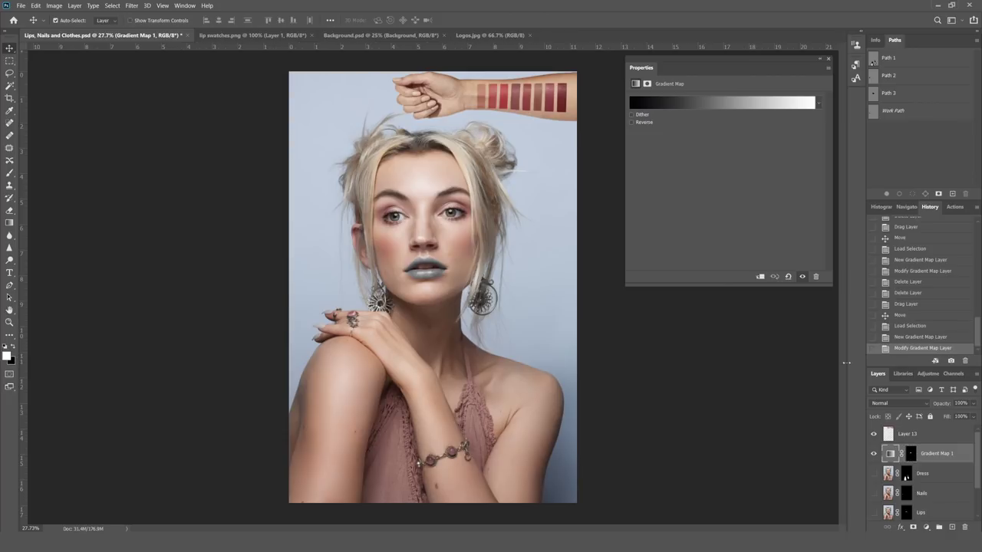
left_click(720, 107)
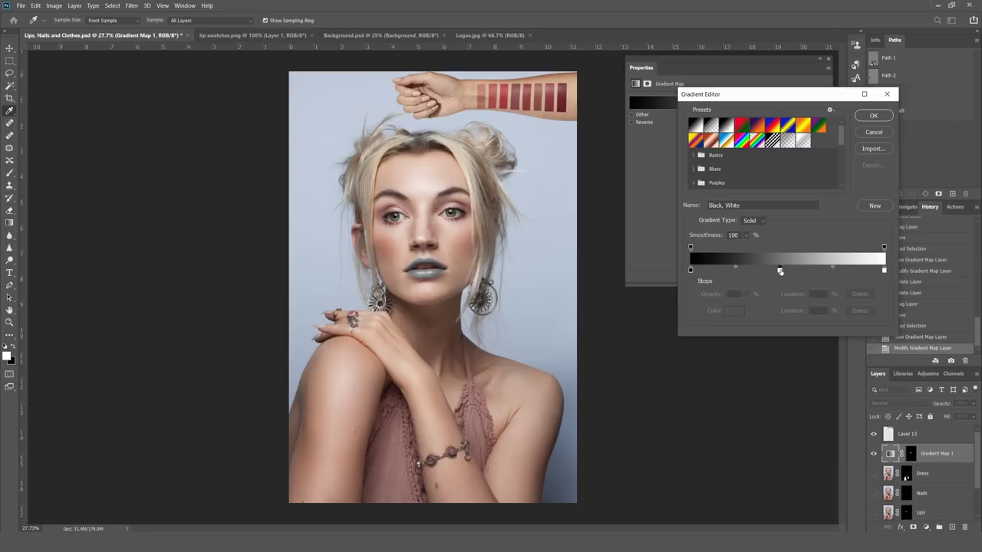
double_click(780, 270)
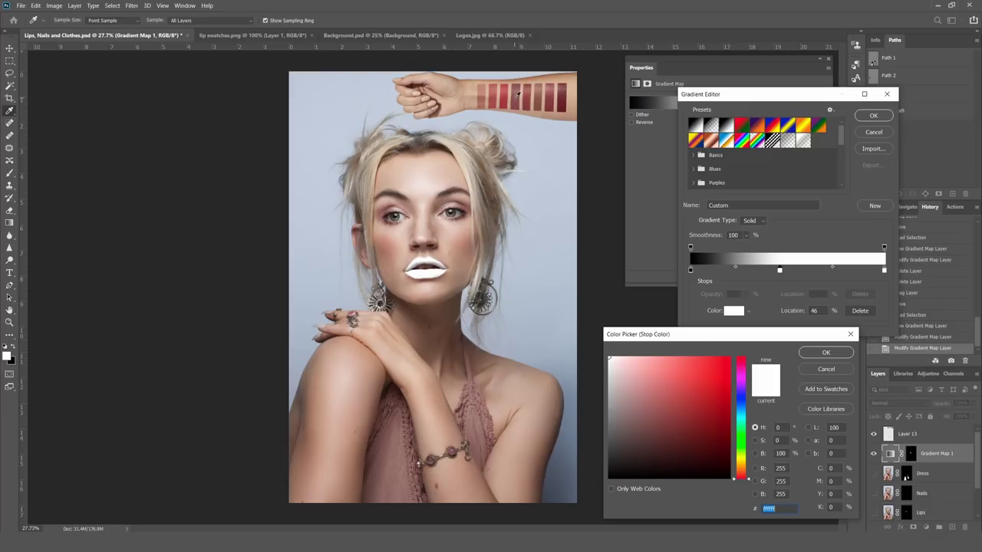
left_click(518, 93)
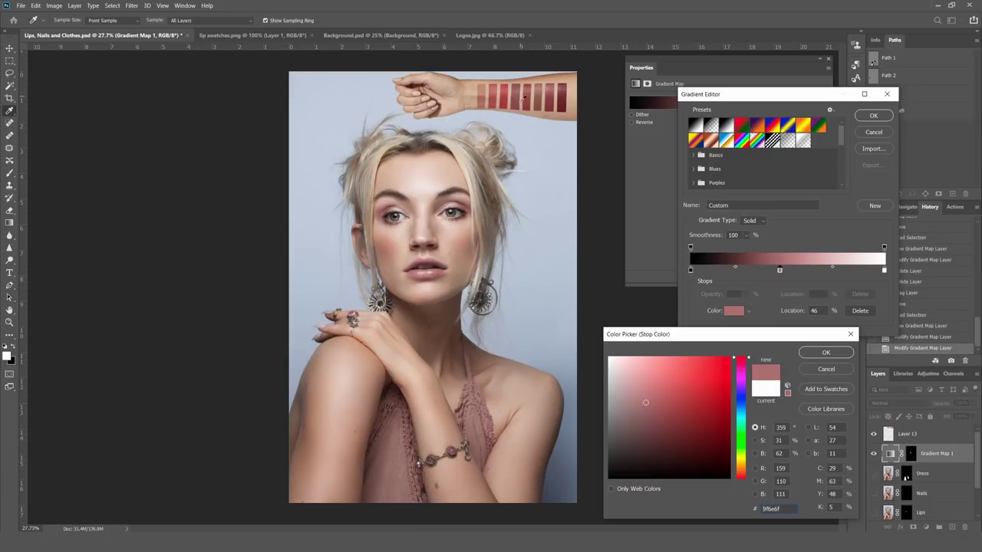
left_click_drag(645, 403, 649, 404)
left_click(653, 403)
left_click(826, 353)
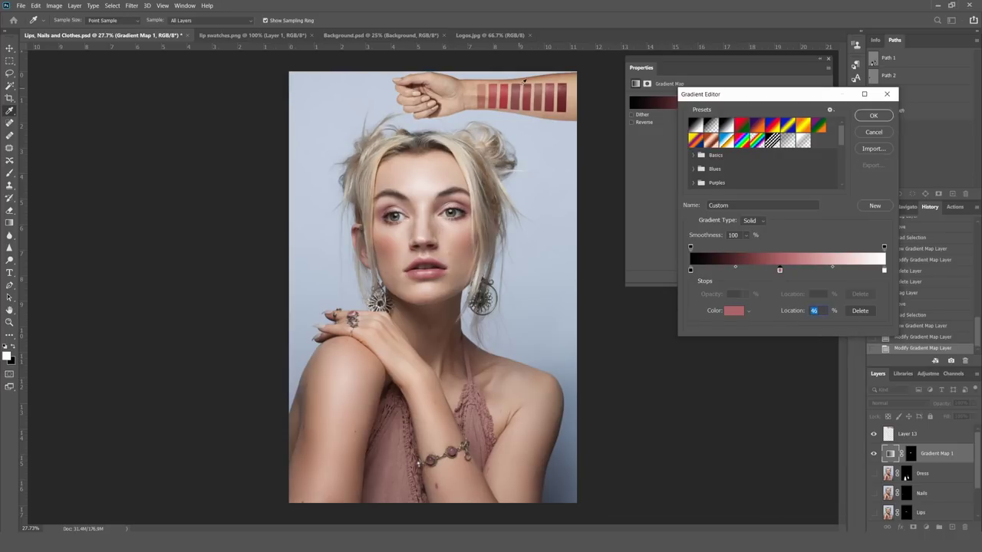
Move the rose stop to 53% and the highlight midpoint to 61%, and accept the lip gradient.
left_click_drag(780, 271, 788, 270)
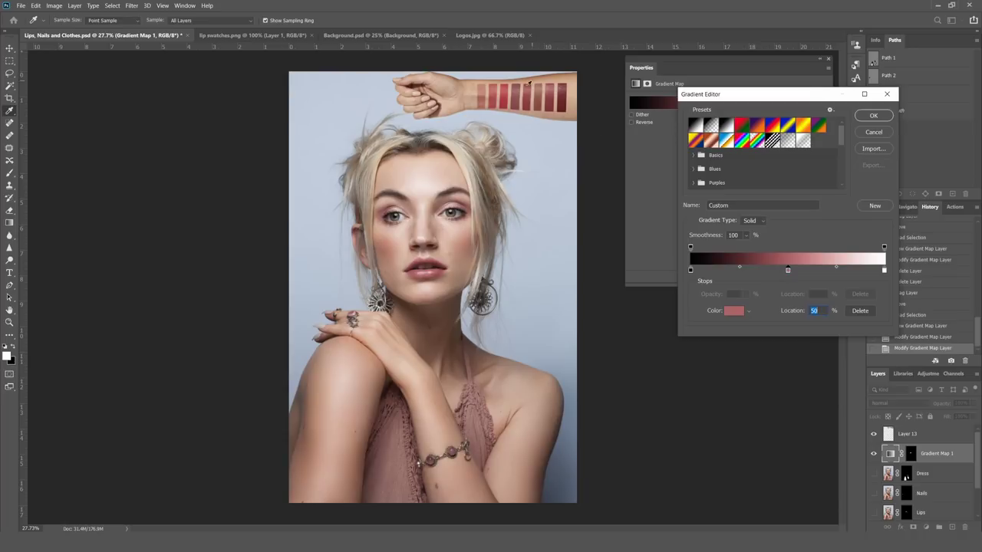
left_click_drag(788, 270, 791, 270)
left_click(839, 267)
left_click_drag(845, 267, 848, 267)
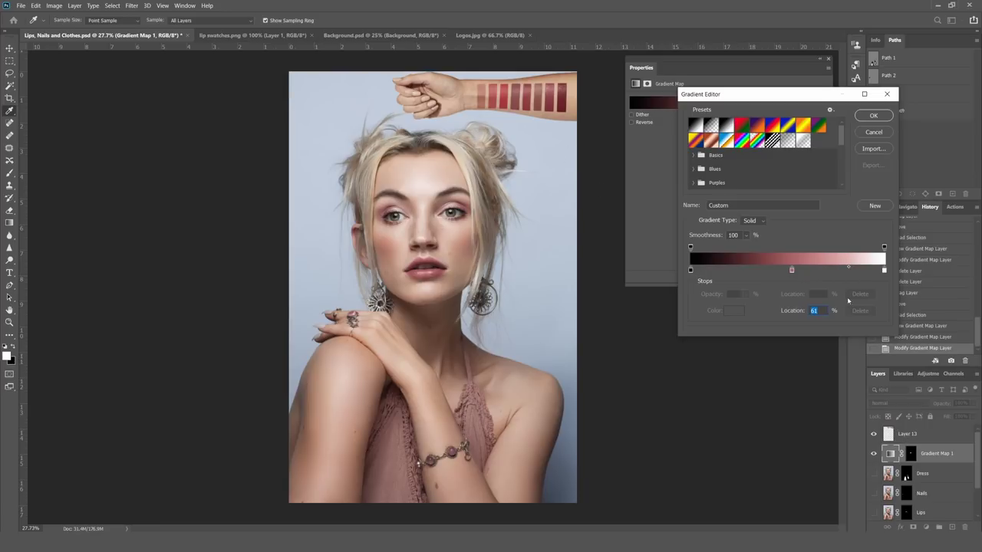
left_click_drag(791, 268, 794, 273)
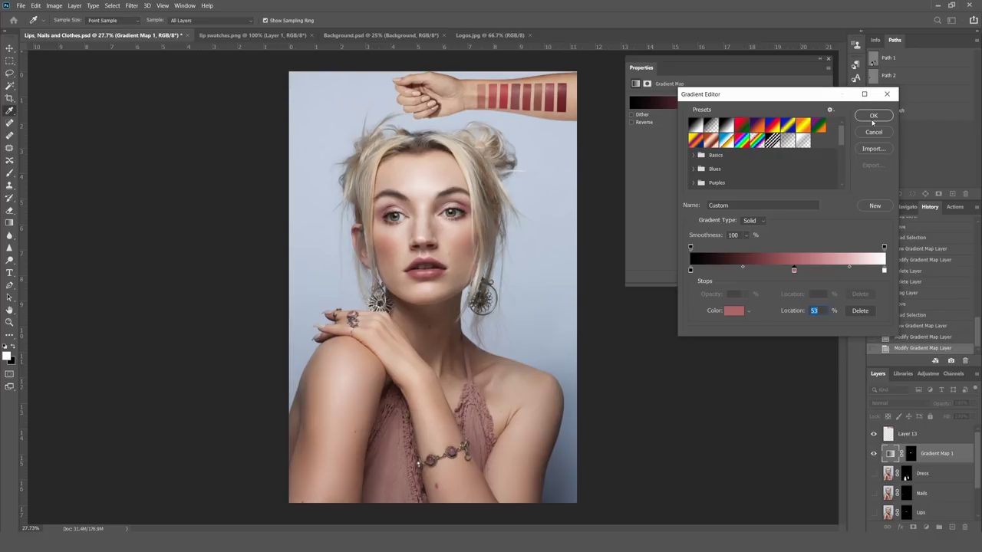
left_click(873, 115)
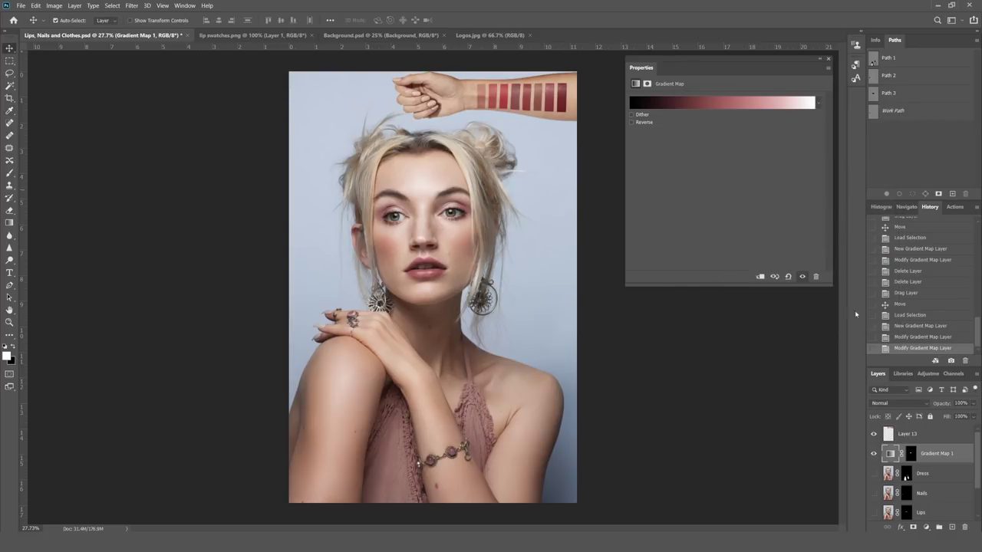
Rename the lips' Gradient Map layer to tone 1 and duplicate it with the default name.
double_click(943, 454)
type("Cone 1")
key("Return")
right_click(942, 457)
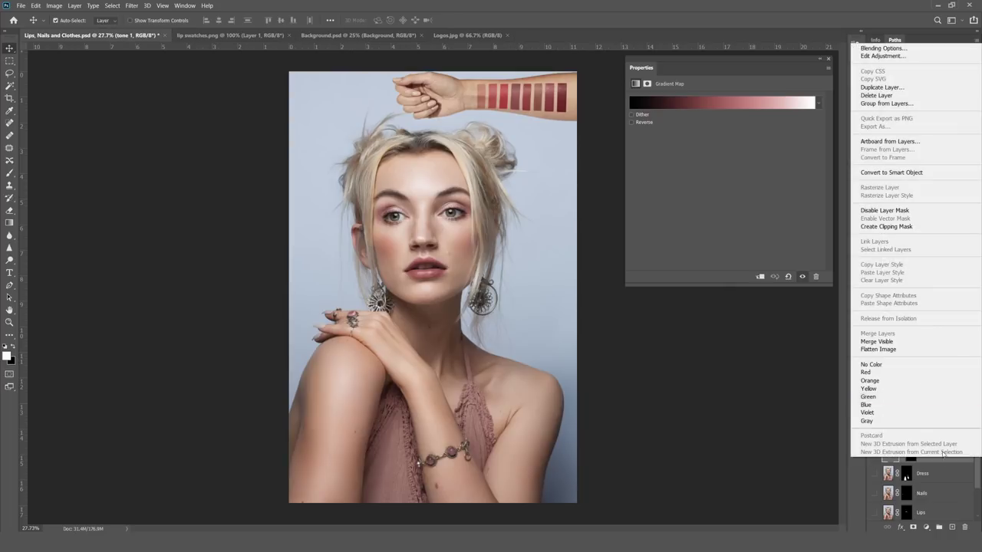
left_click(882, 87)
key("Return")
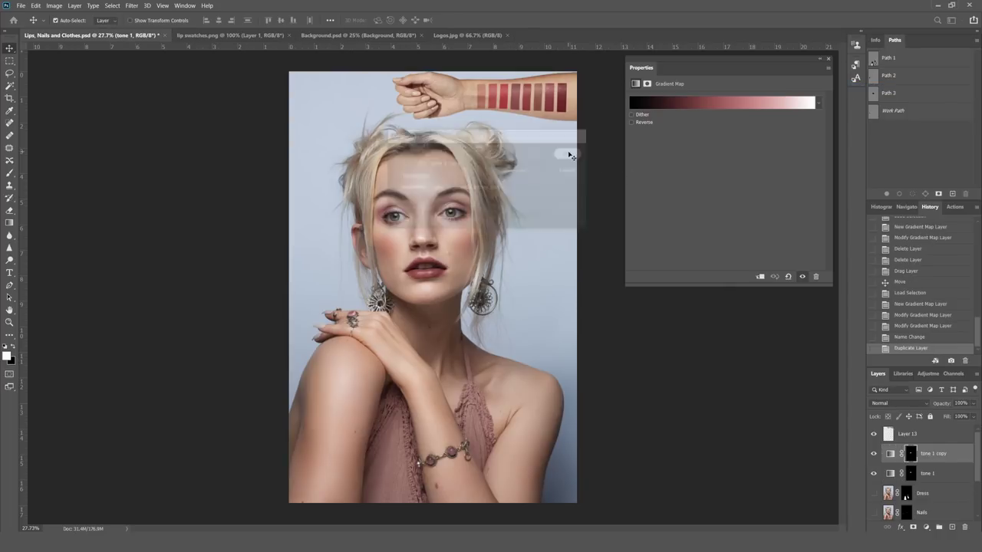
Hide the original tone 1 layer so that only its copy colors the lips.
left_click(724, 107)
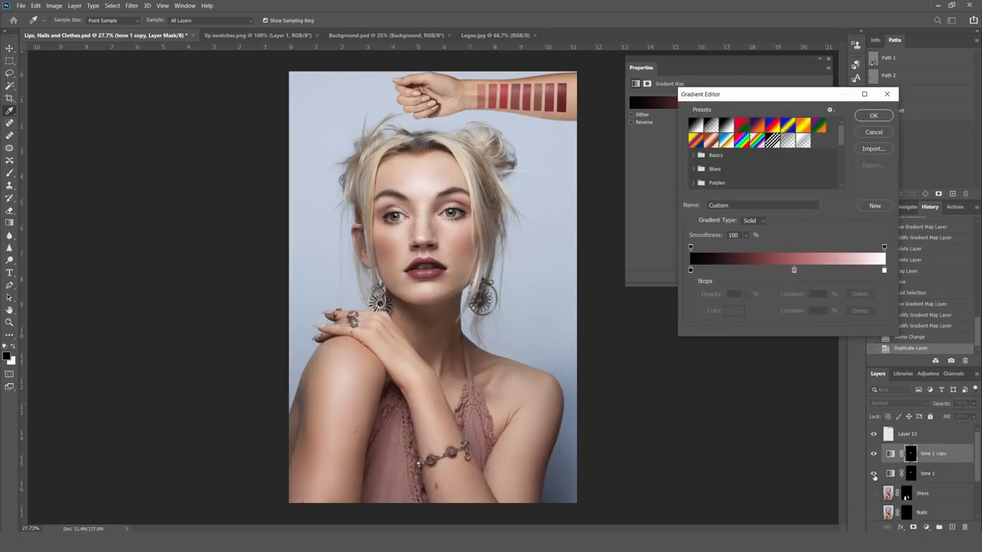
left_click(880, 133)
left_click(873, 473)
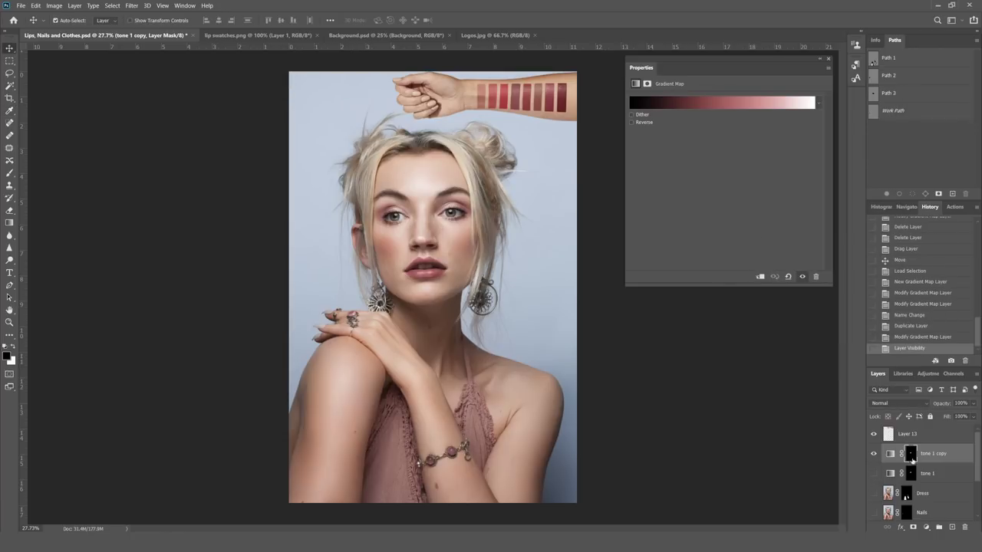
left_click(716, 104)
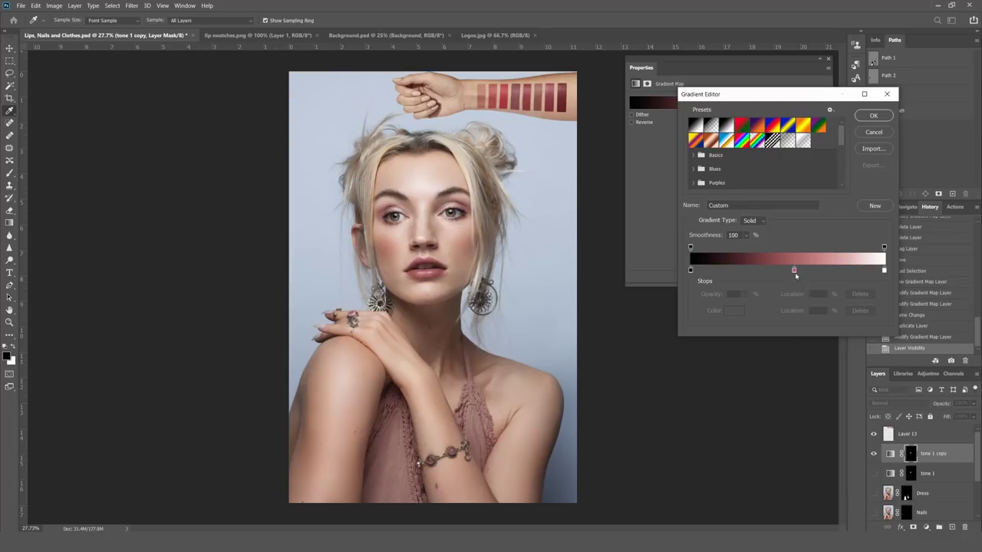
double_click(795, 270)
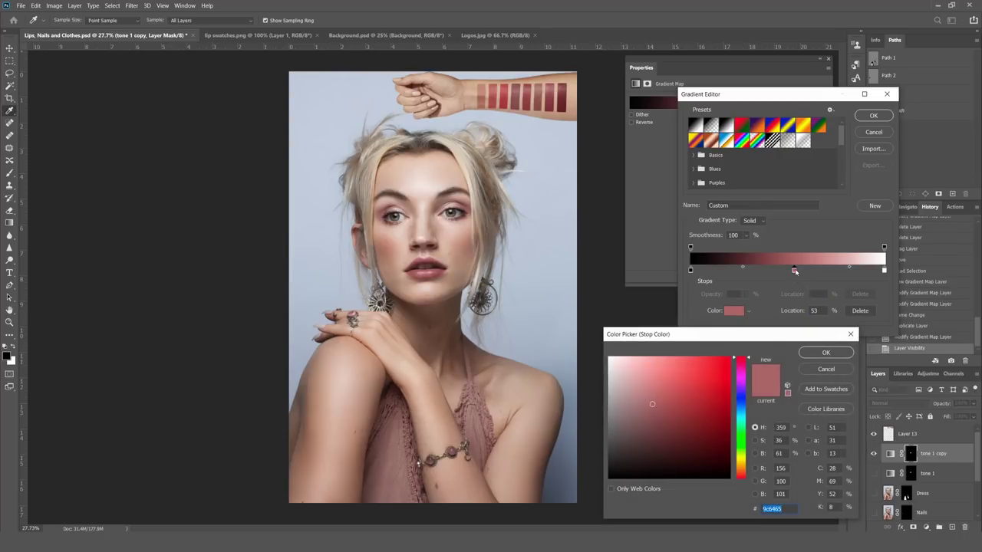
left_click(566, 97)
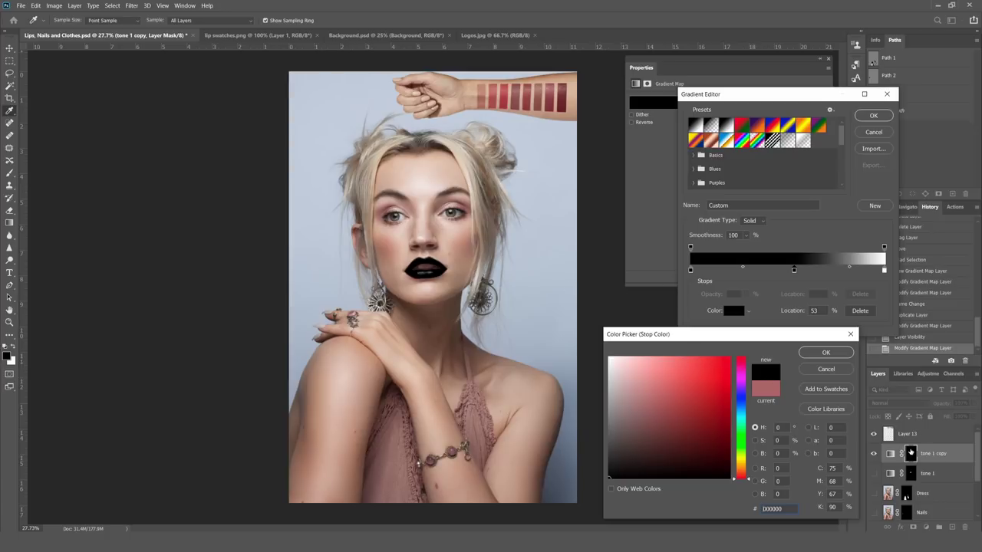
left_click(849, 334)
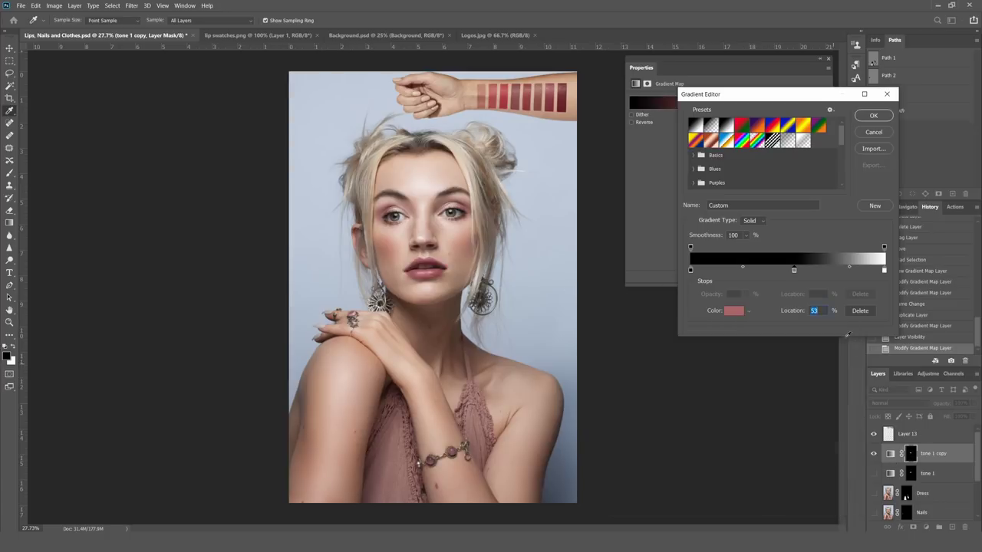
left_click(887, 133)
Recolor the middle gradient stop of tone 1 copy to #834a4e from the arm's last, darkest swatch and move the stop to 59%.
left_click(890, 454)
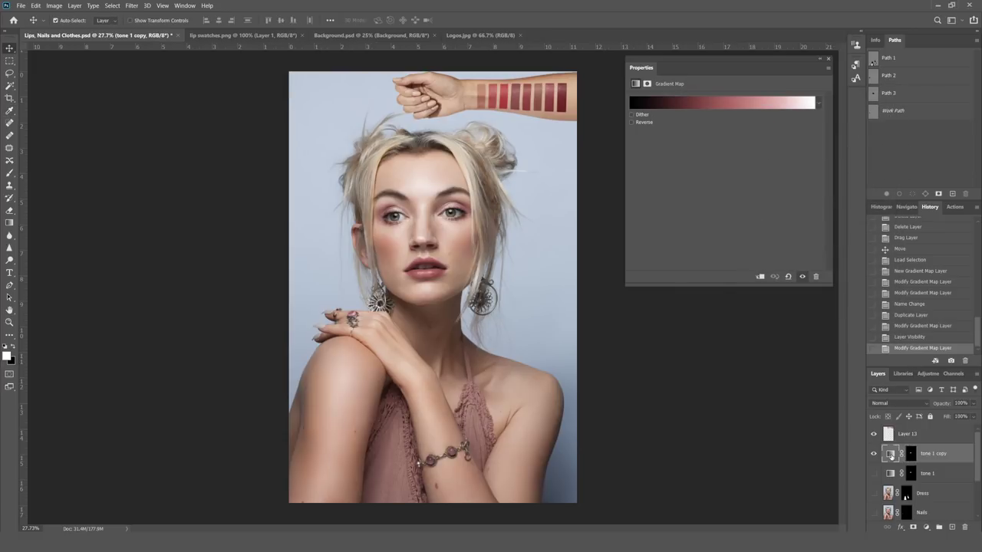
left_click(718, 104)
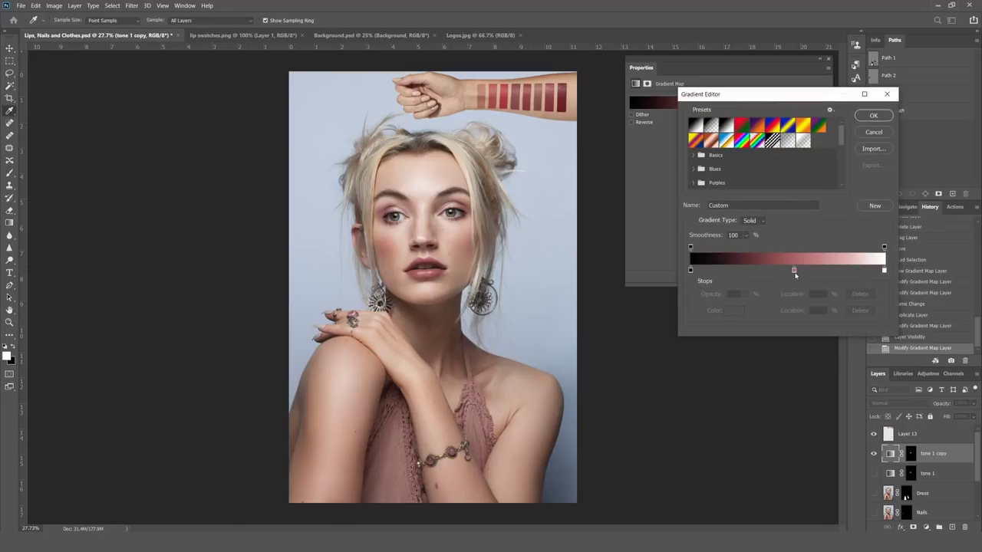
double_click(794, 272)
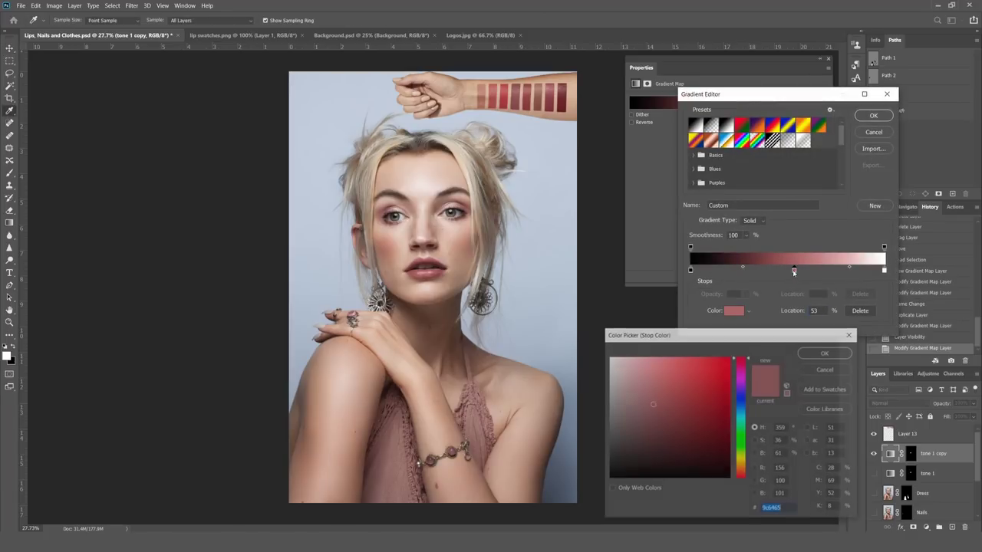
left_click(567, 92)
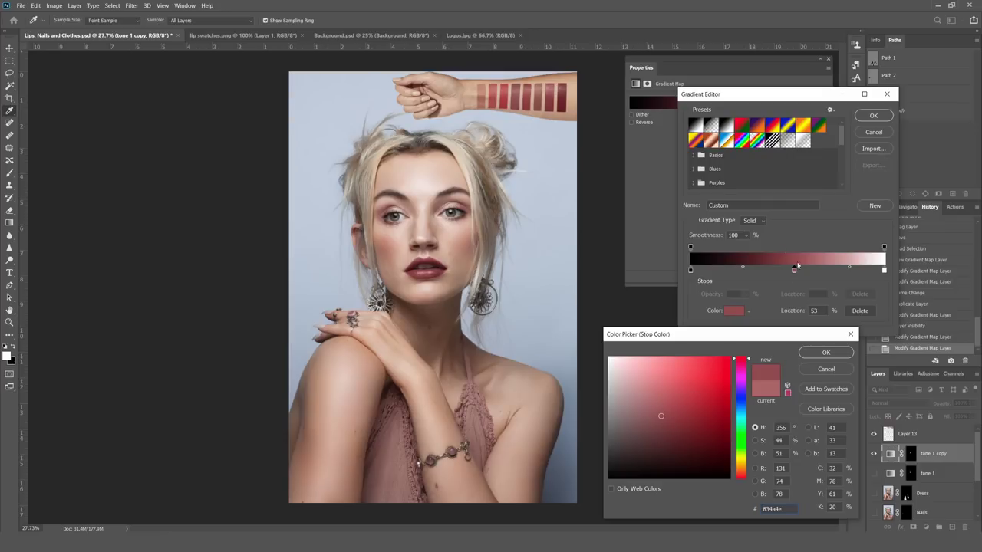
left_click(817, 353)
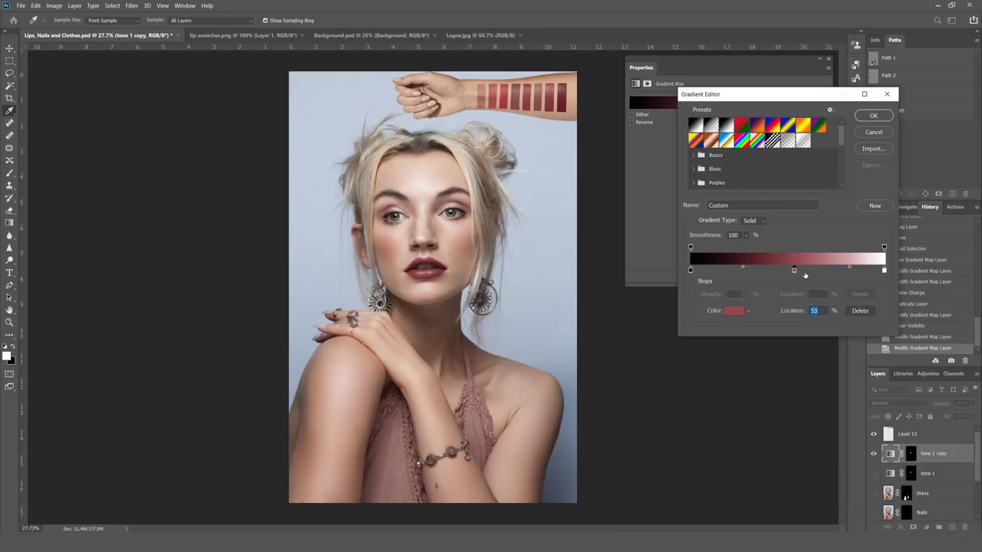
left_click_drag(793, 270, 807, 271)
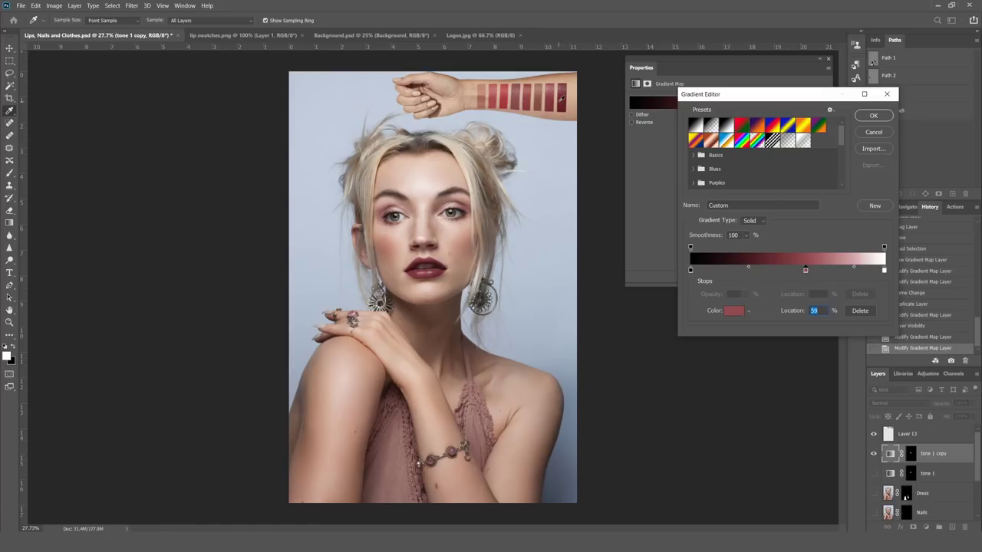
left_click(867, 116)
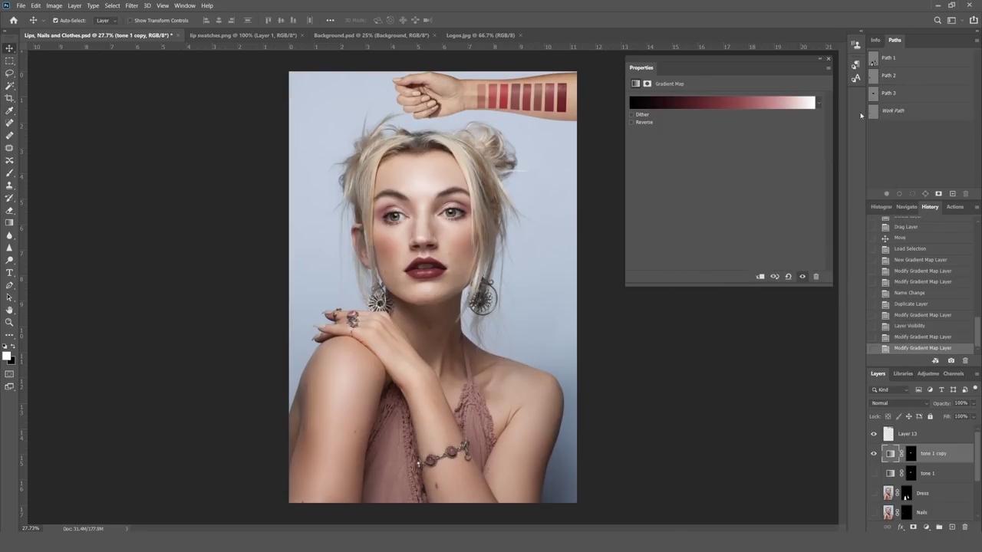
Rename the tone 1 copy layer to tone 2.
double_click(932, 455)
type("Bri")
key("Return")
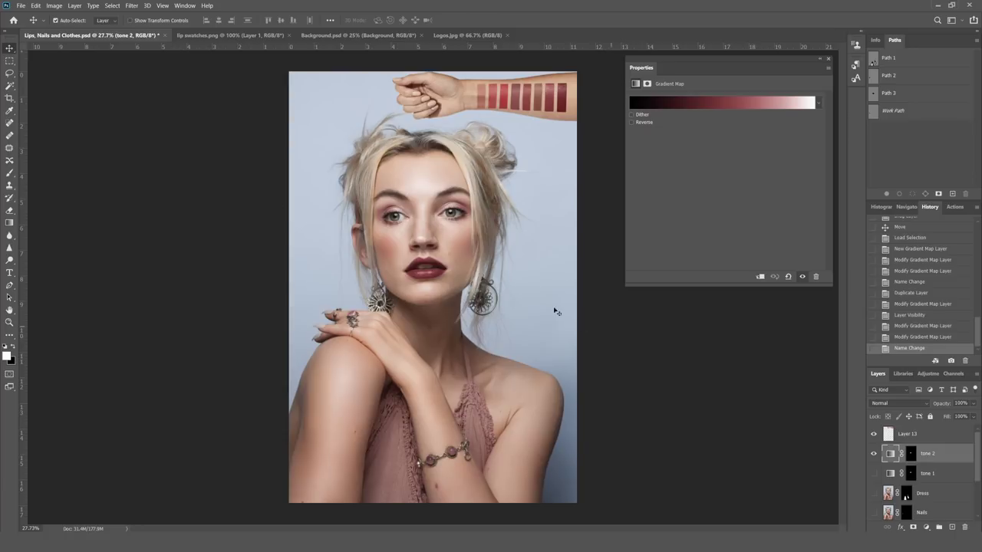
Hide the tone 2 layer and show tone 1, toggling tone 1 to compare the lip colors.
left_click(873, 453)
left_click(873, 473)
left_click(873, 473)
left_click(873, 473)
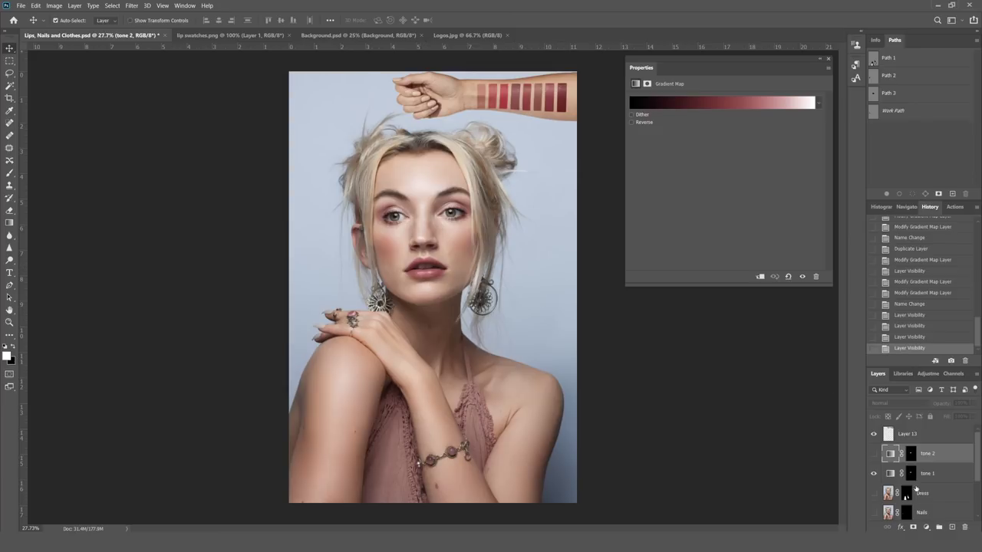
Load the Nails layer mask as a selection, add a Gradient Map adjustment layer directly above tone 2 and target its adjustment thumbnail.
scroll(937, 466, "down", 1)
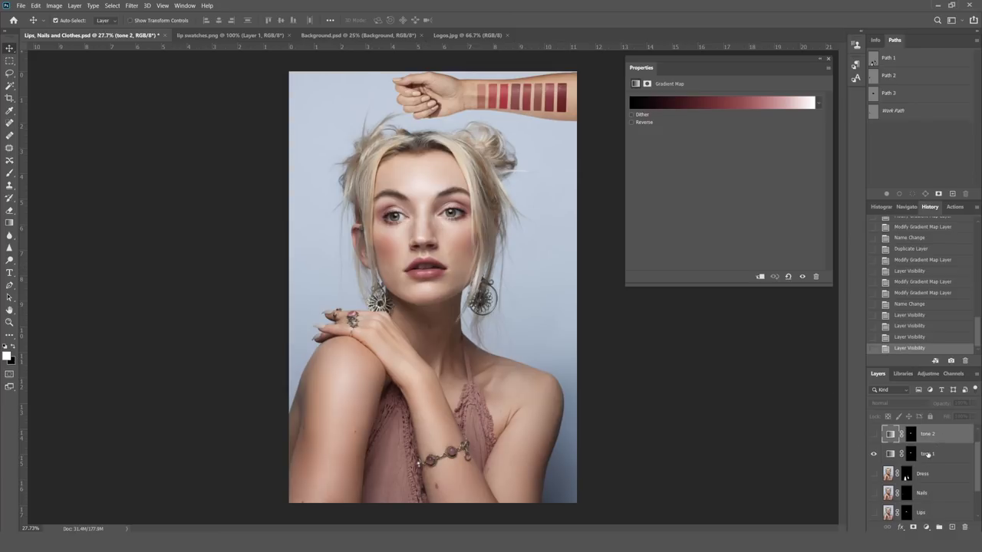
left_click(906, 495)
right_click(905, 495)
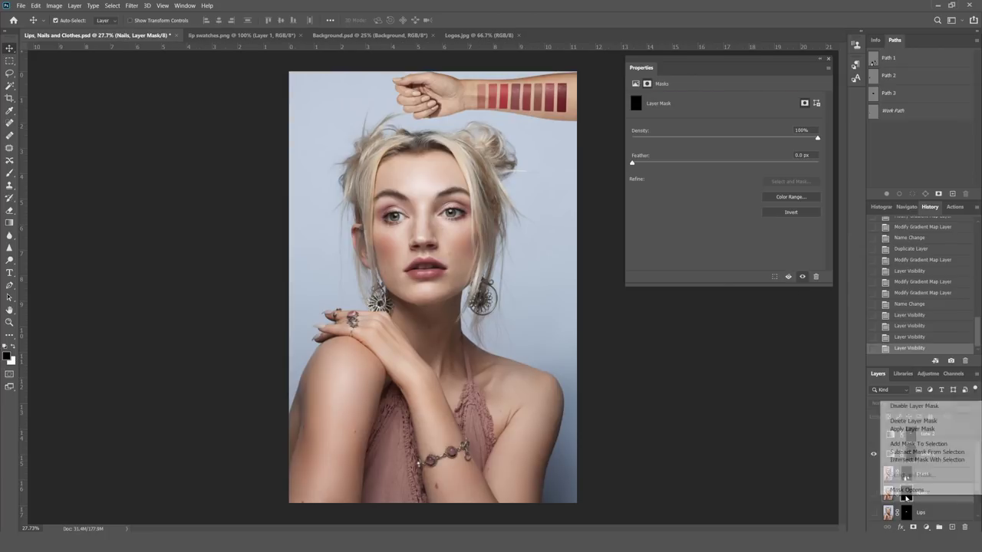
left_click(918, 443)
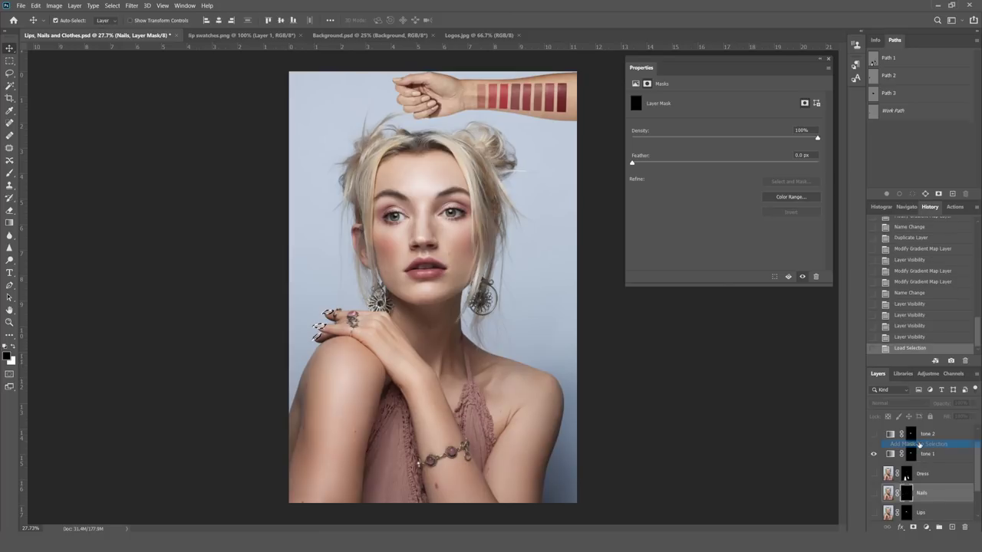
scroll(934, 477, "up", 1)
left_click(928, 454)
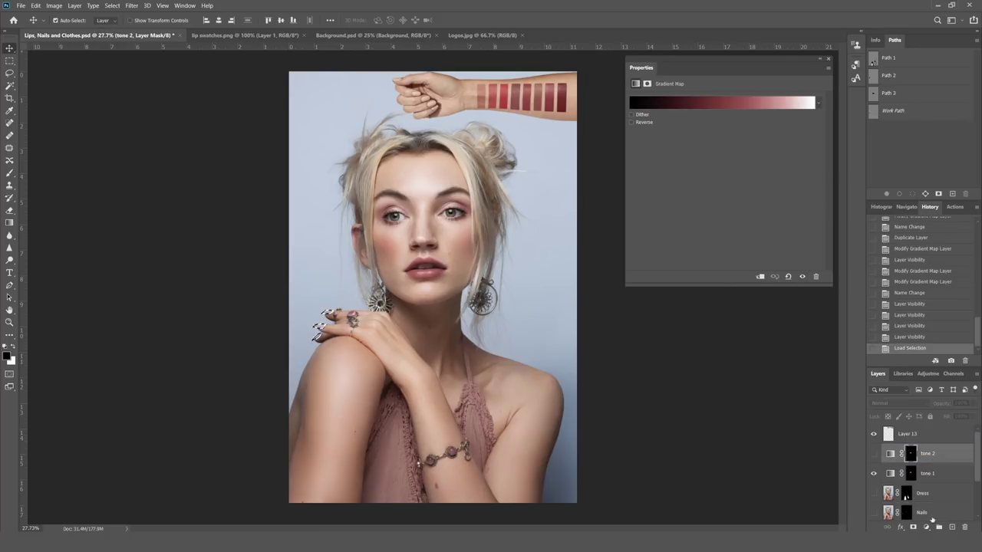
left_click(925, 527)
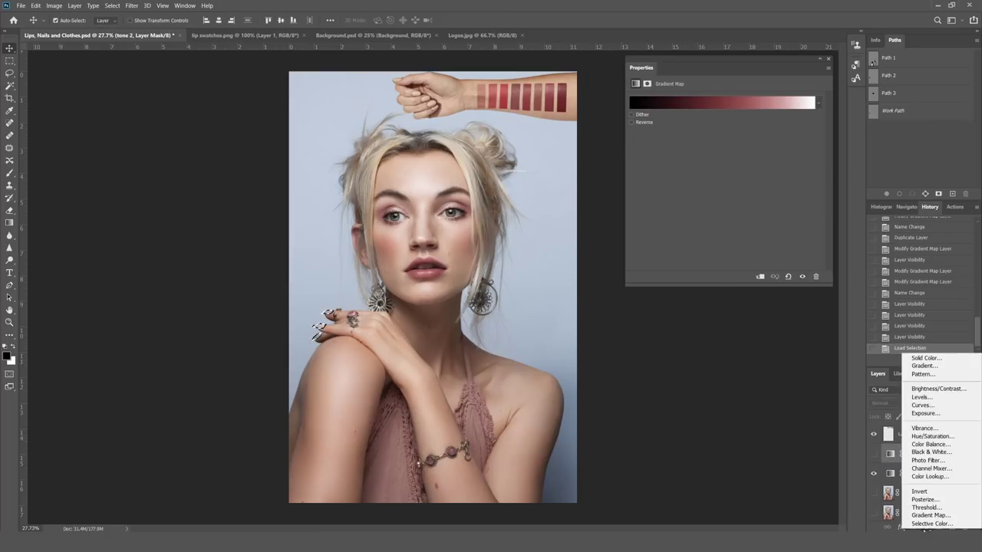
left_click(930, 515)
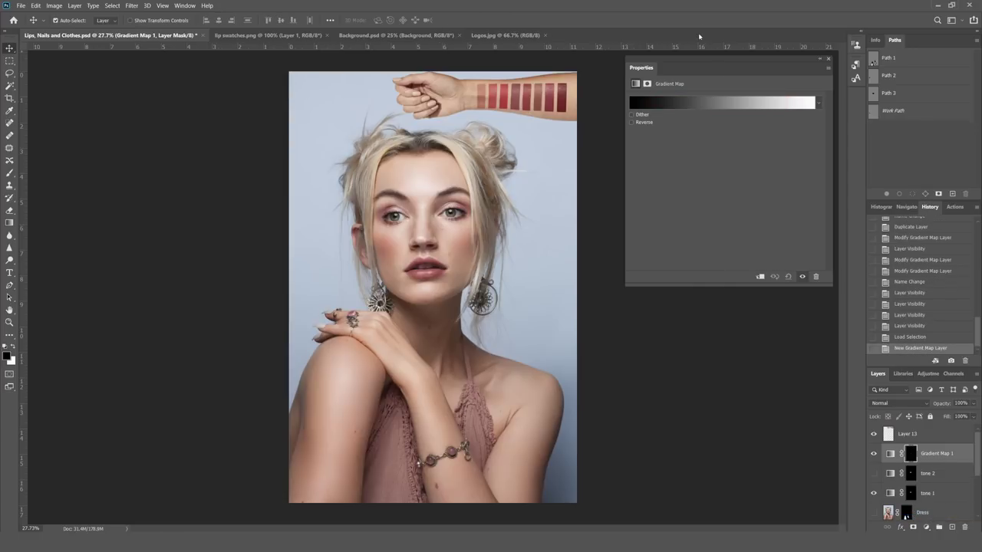
left_click(890, 454)
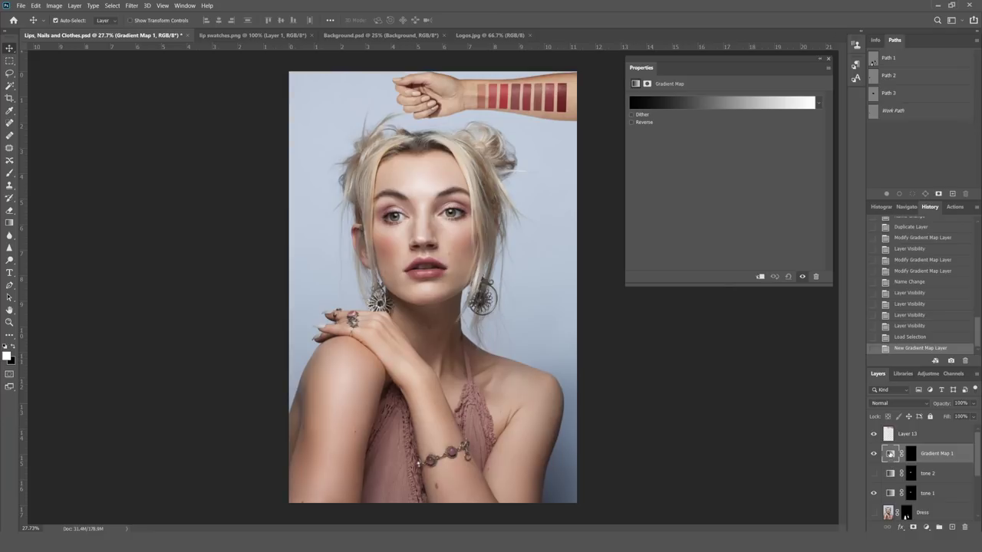
Add a middle stop at 44% to the nails' gradient map and color it #983a42, sampled from a red swatch on the arm.
left_click(718, 101)
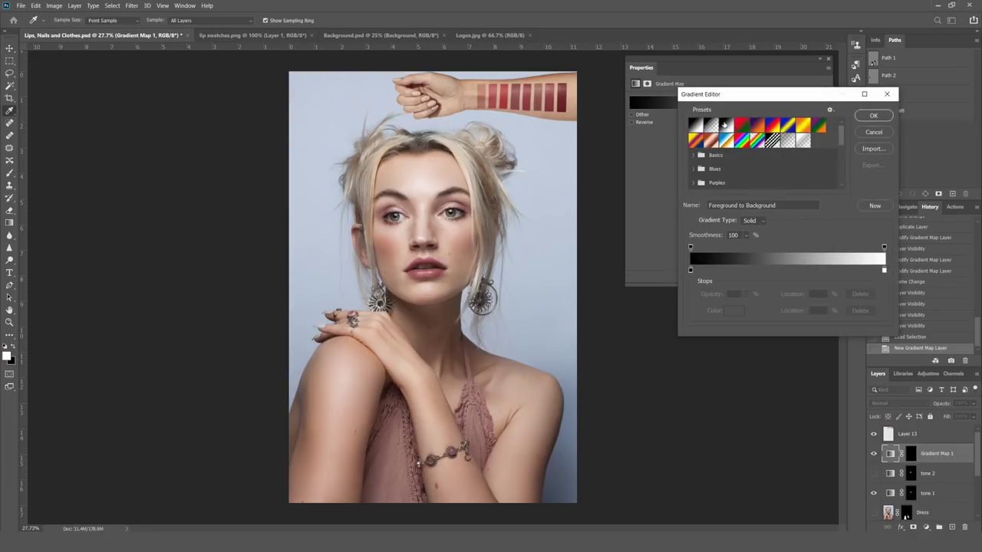
double_click(777, 270)
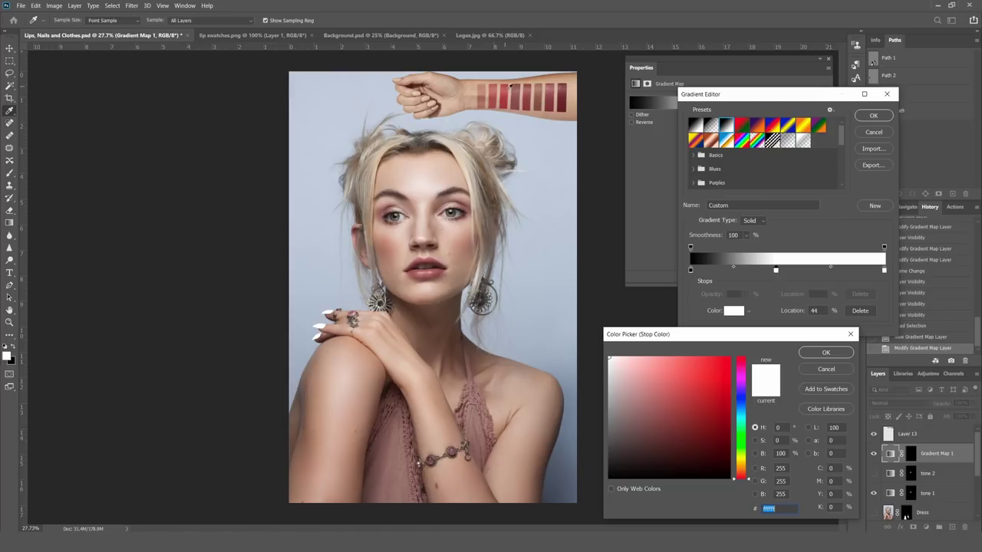
left_click(507, 95)
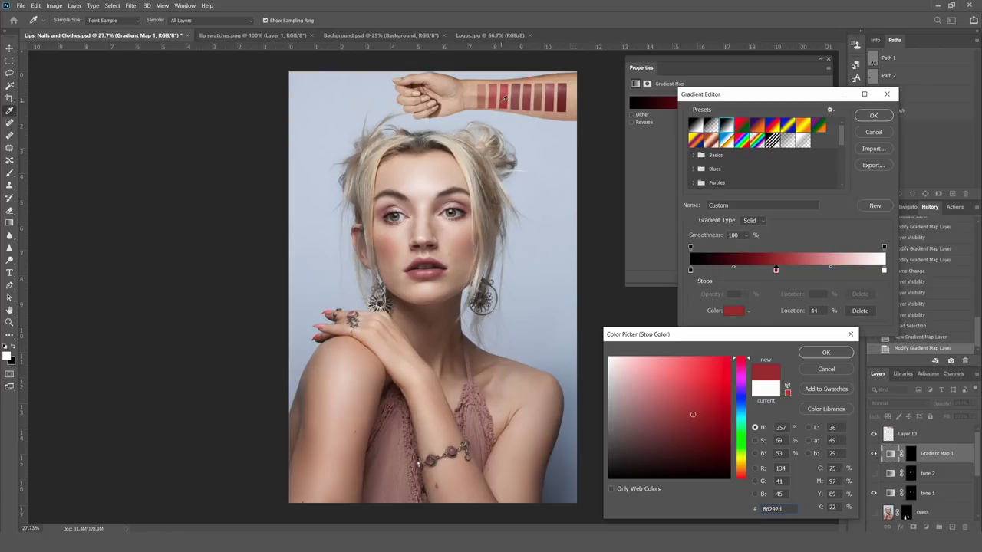
left_click(505, 97)
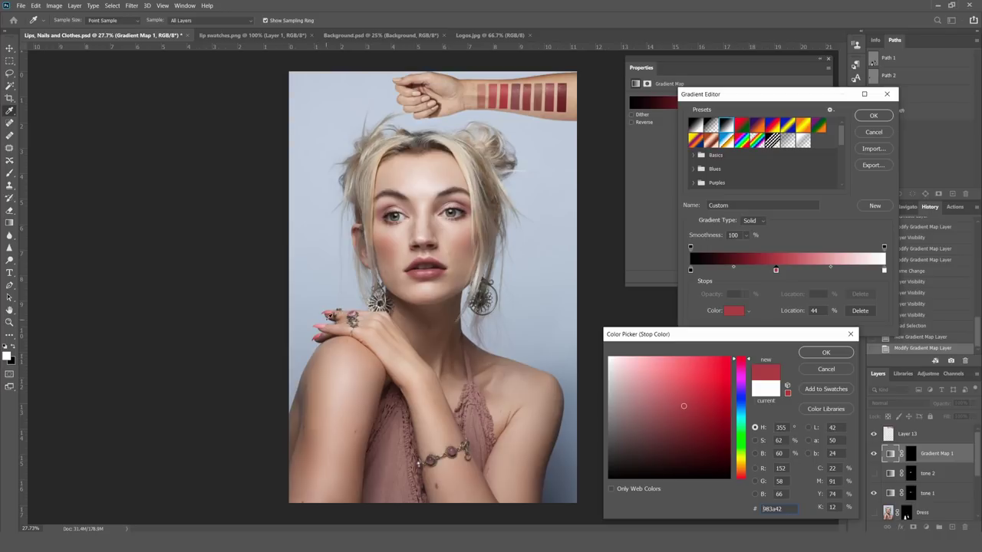
left_click(825, 352)
Move the nail gradient's middle stop to 65%, darken its color slightly and apply the gradient.
left_click_drag(775, 269, 820, 271)
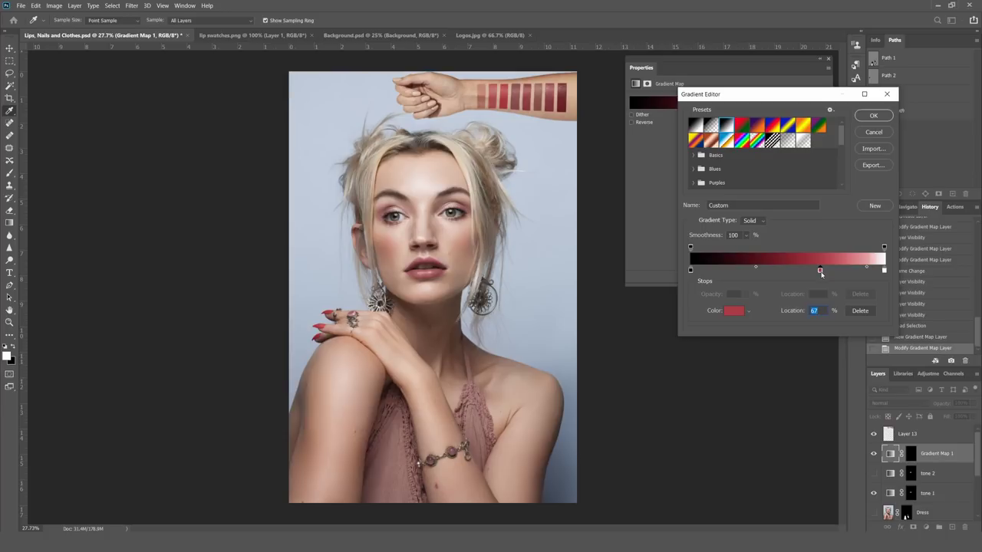
left_click_drag(821, 273, 817, 276)
double_click(816, 269)
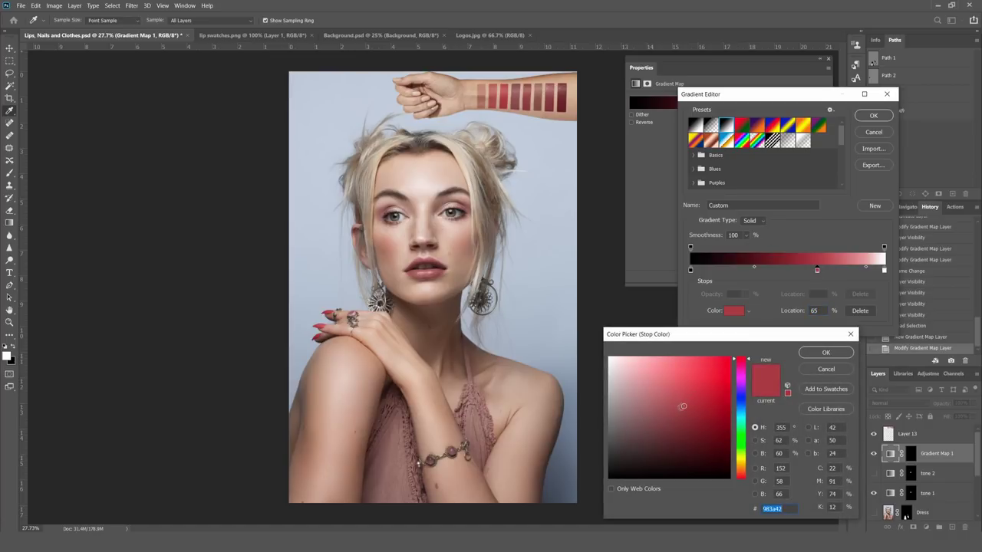
left_click(677, 411)
left_click(826, 352)
left_click(873, 116)
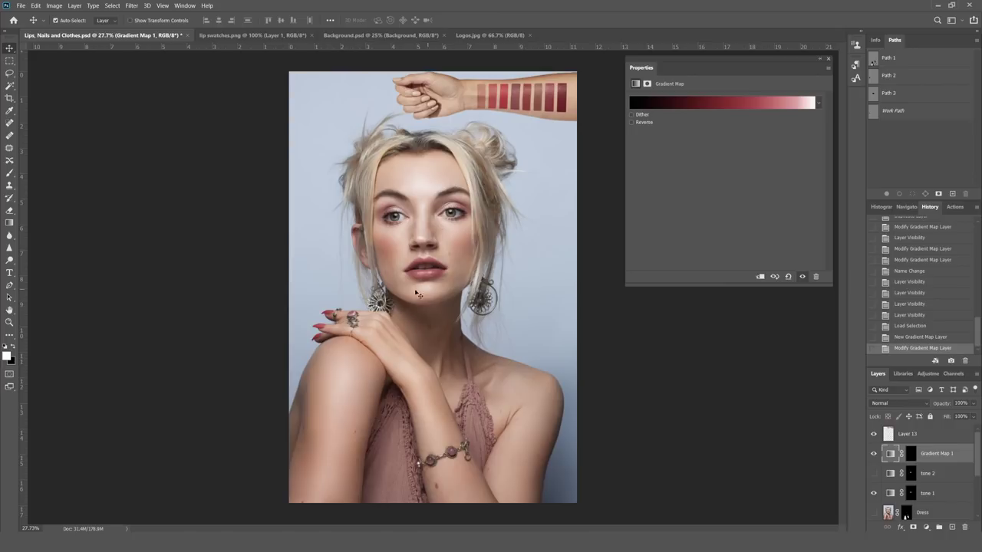
Load the Dress layer mask as a selection.
scroll(921, 520, "down", 3)
scroll(910, 460, "up", 1)
left_click(905, 474)
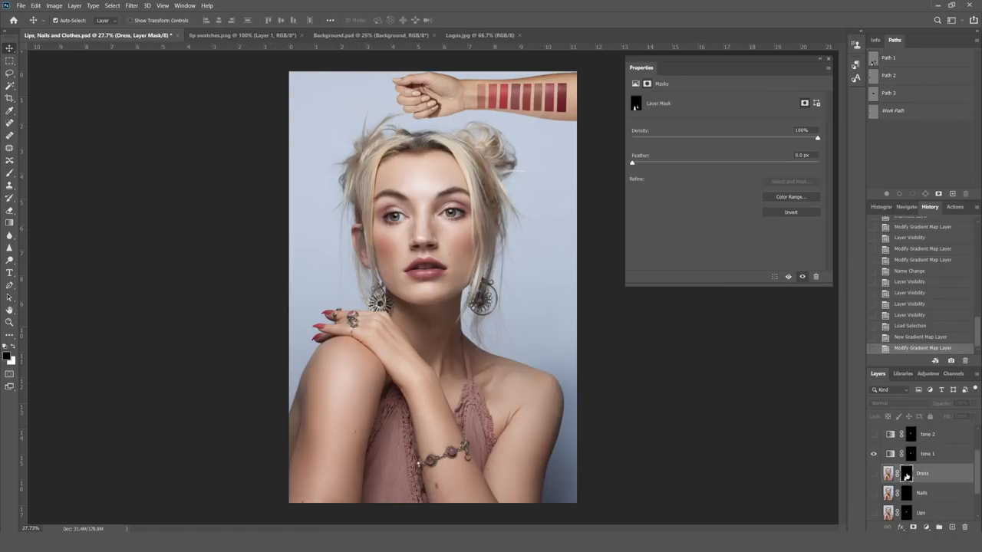
right_click(906, 474)
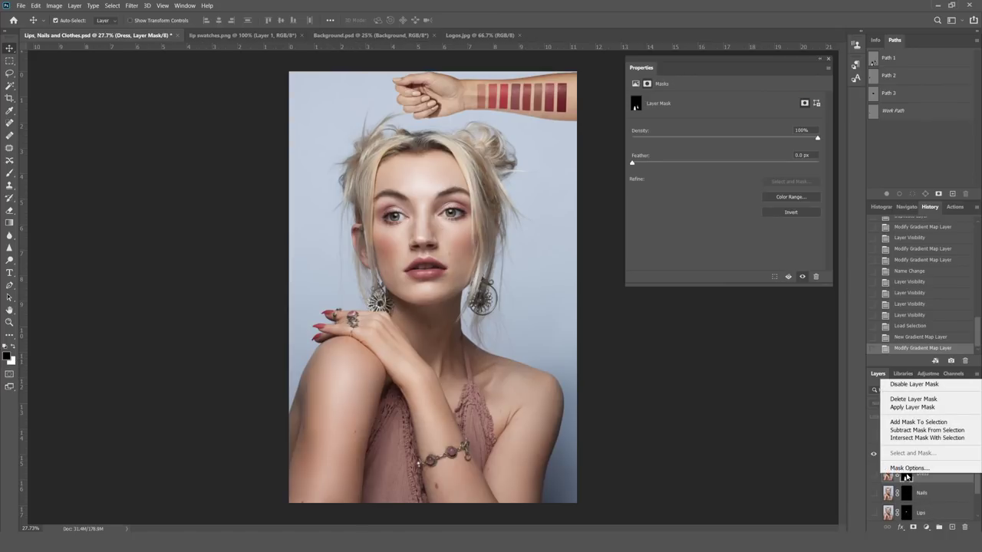
left_click(905, 422)
Add a Gradient Map adjustment layer above Gradient Map 1, target its adjustment thumbnail and toggle its visibility to compare the dress.
scroll(943, 454, "up", 2)
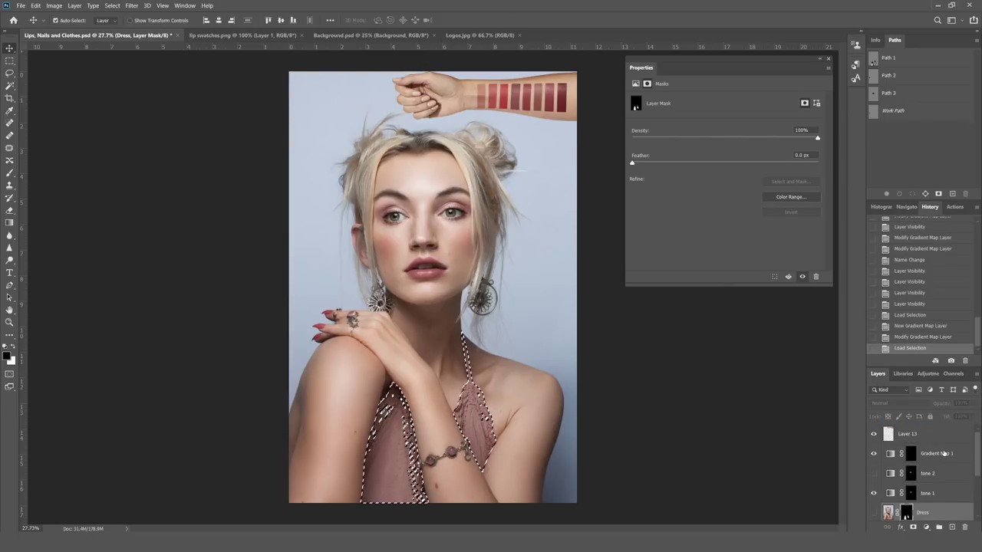
left_click(943, 453)
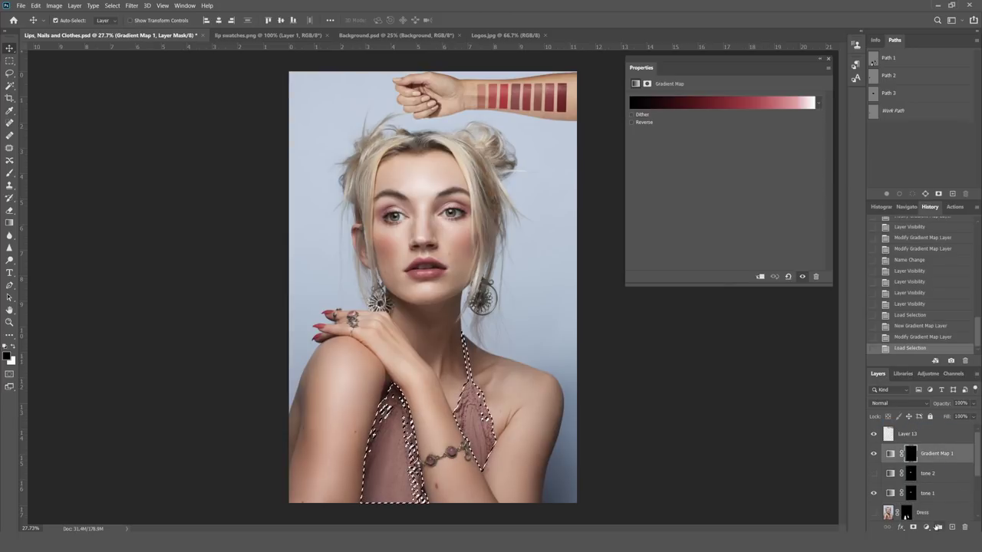
left_click(927, 527)
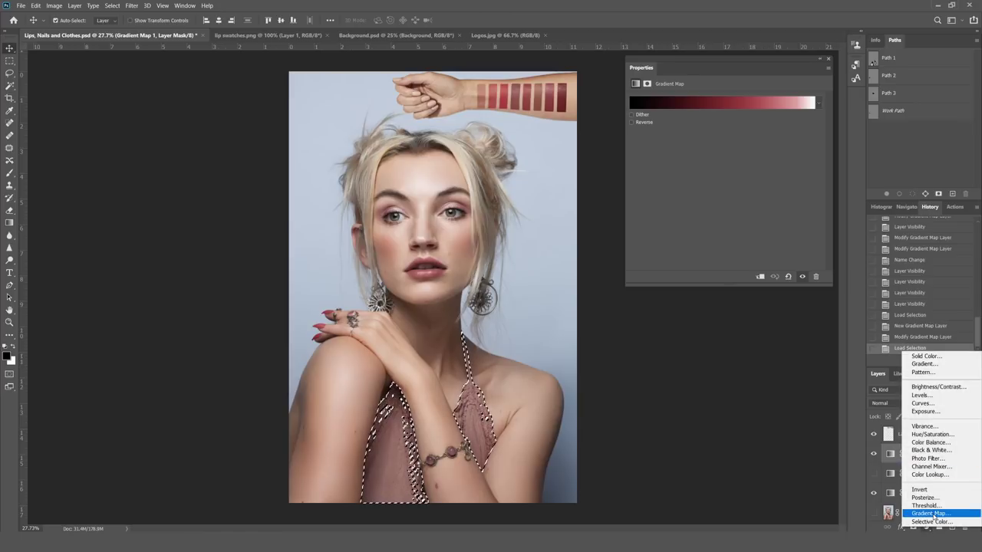
left_click(933, 513)
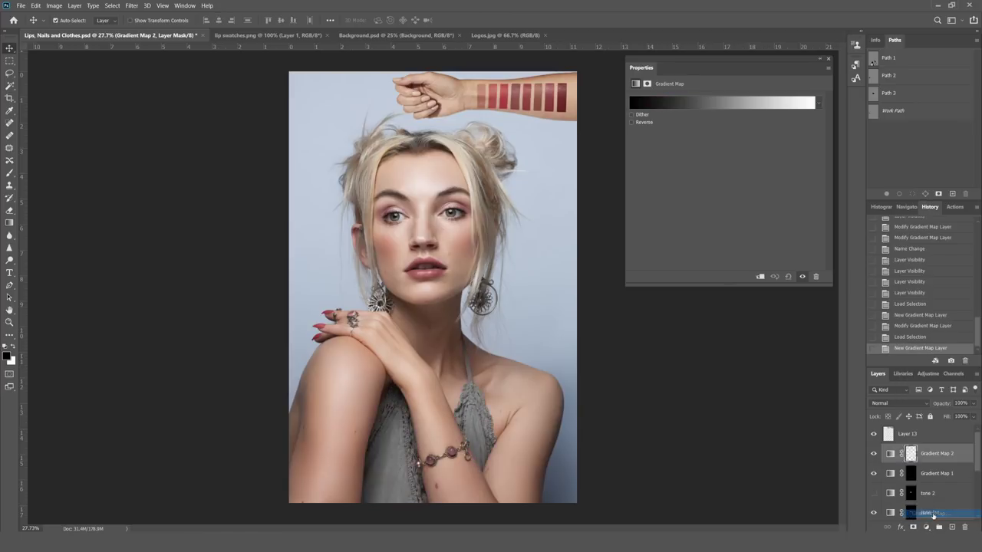
left_click(890, 455)
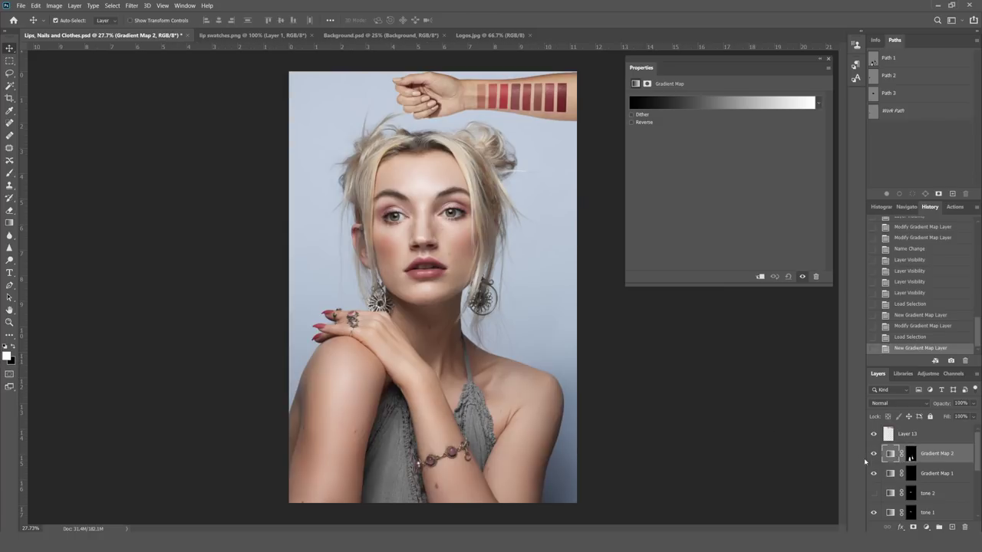
left_click(874, 454)
left_click(873, 454)
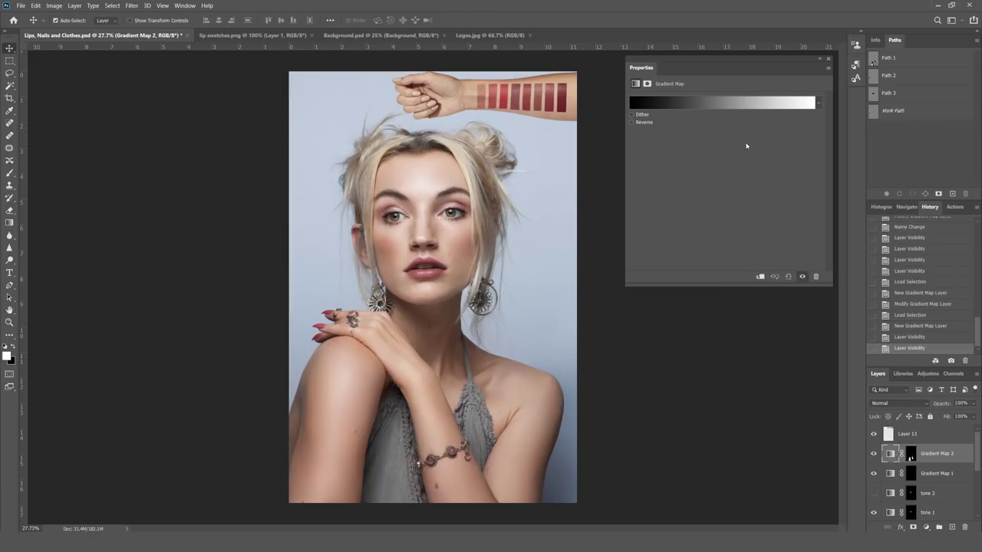
Add a middle stop at 51% to the dress gradient, sample the arm's last, darkest swatch, darken the color slightly and apply it.
left_click(728, 108)
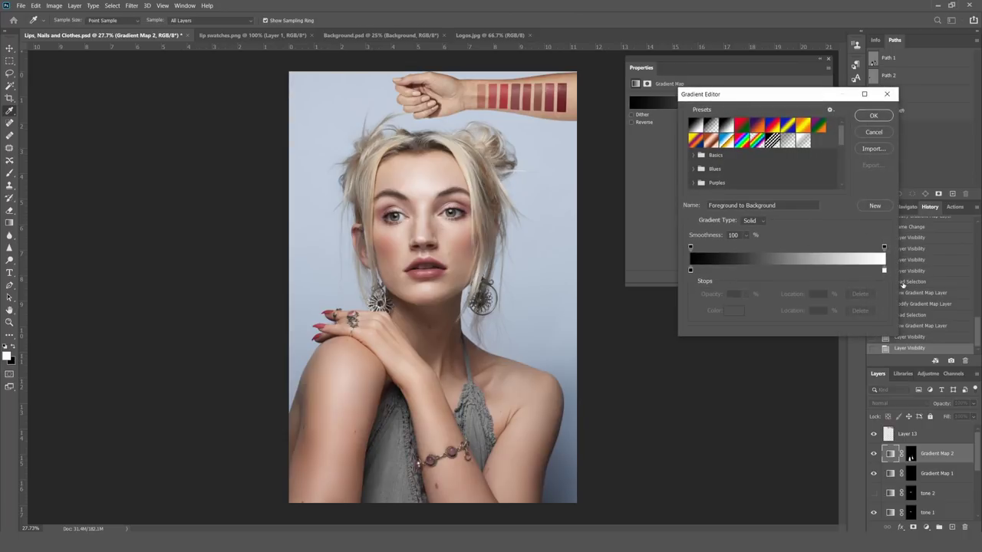
left_click(790, 270)
double_click(790, 271)
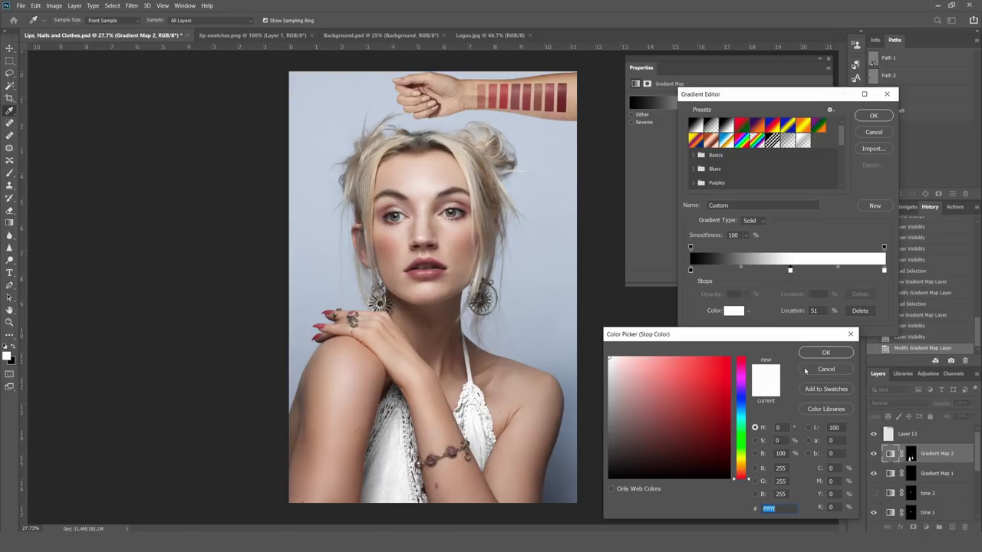
left_click(563, 100)
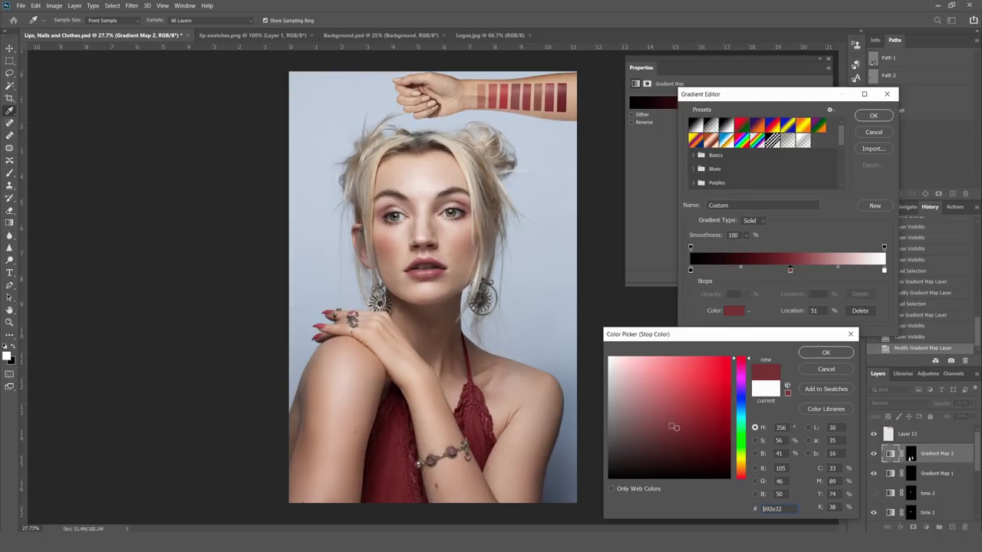
mouse_move(681, 425)
left_mouse_down()
mouse_move(655, 432)
mouse_move(662, 436)
left_mouse_up()
left_click(813, 353)
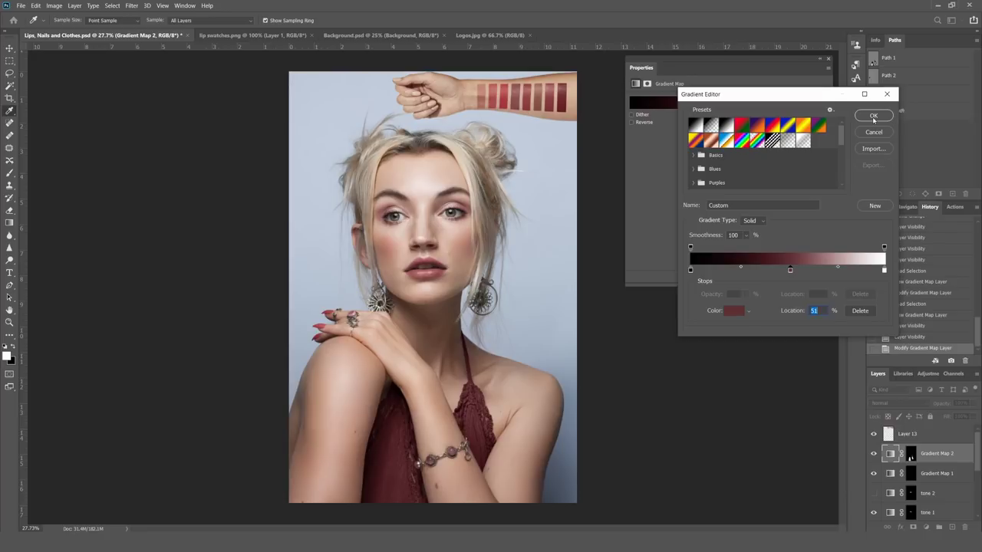
left_click(873, 117)
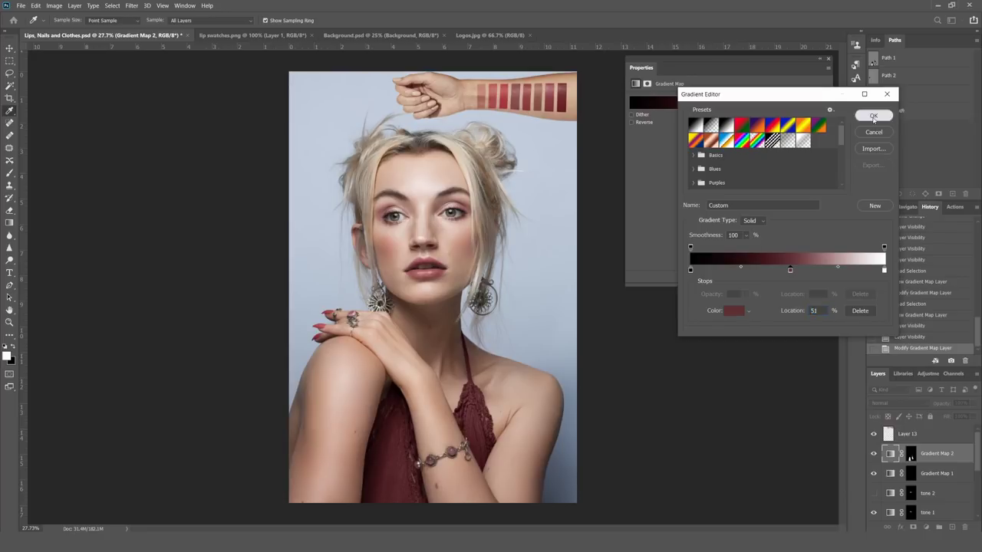
Hide the swatch arm on Layer 13, and toggle Gradient Map 2 and Gradient Map 1 to compare the dress and nail colors.
left_click(873, 434)
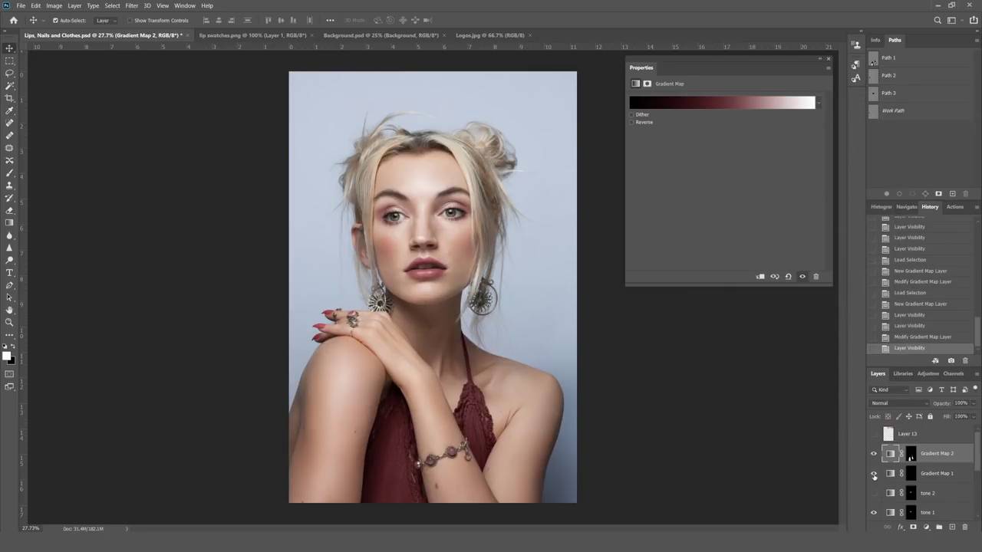
scroll(875, 480, "down", 1)
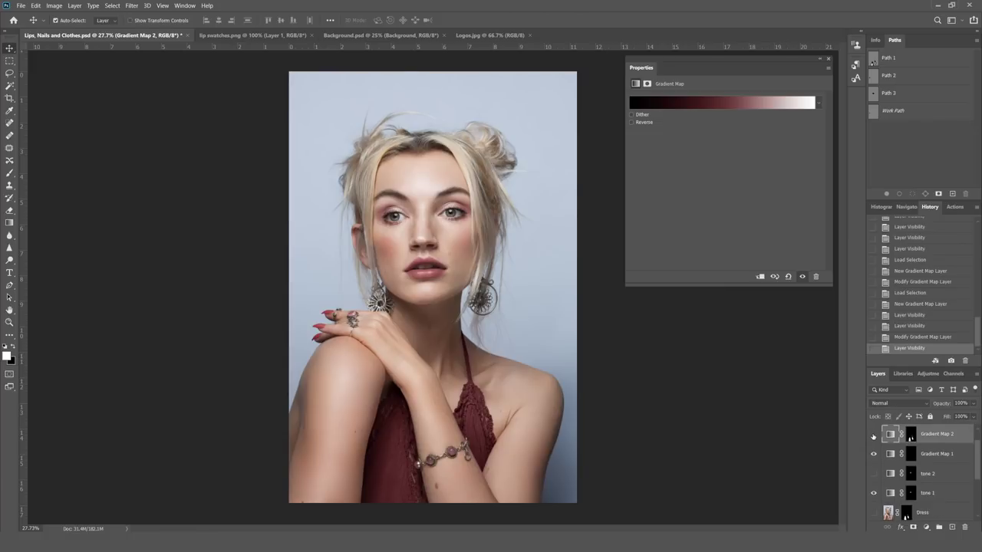
left_click(873, 435)
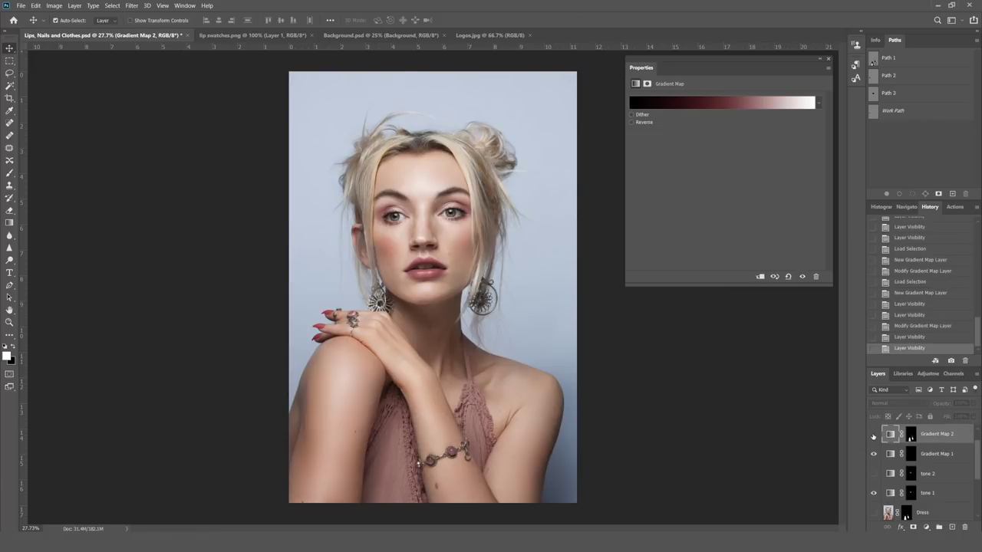
left_click(873, 435)
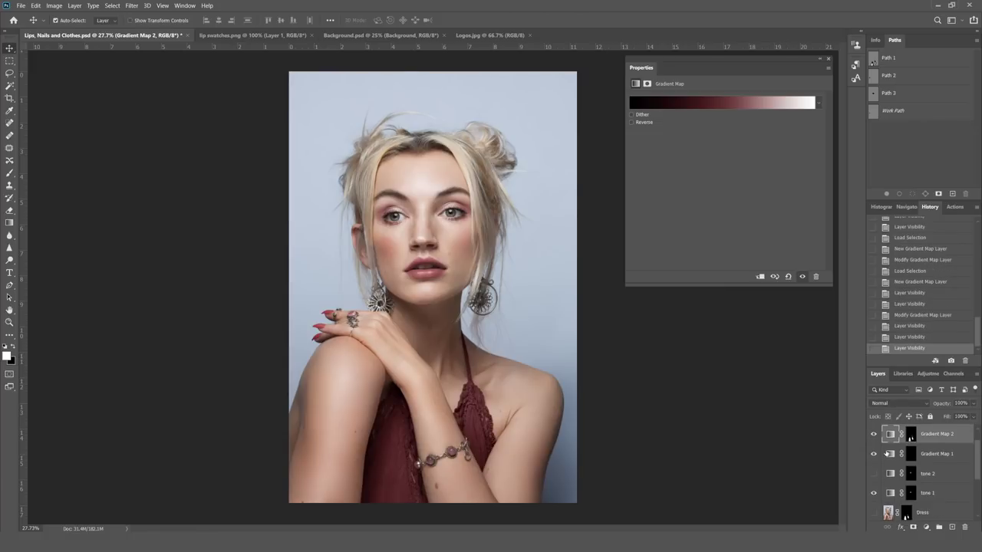
left_click(873, 456)
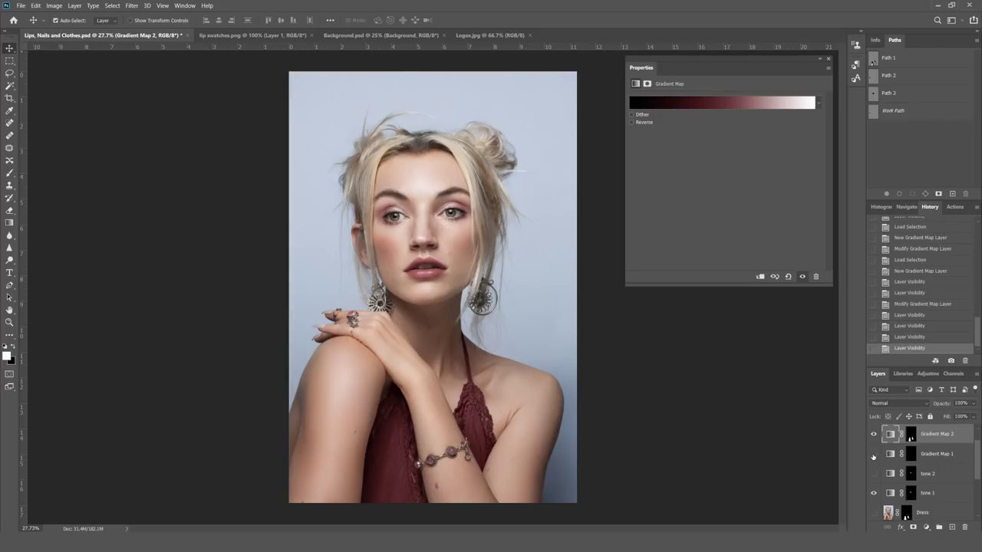
left_click(873, 455)
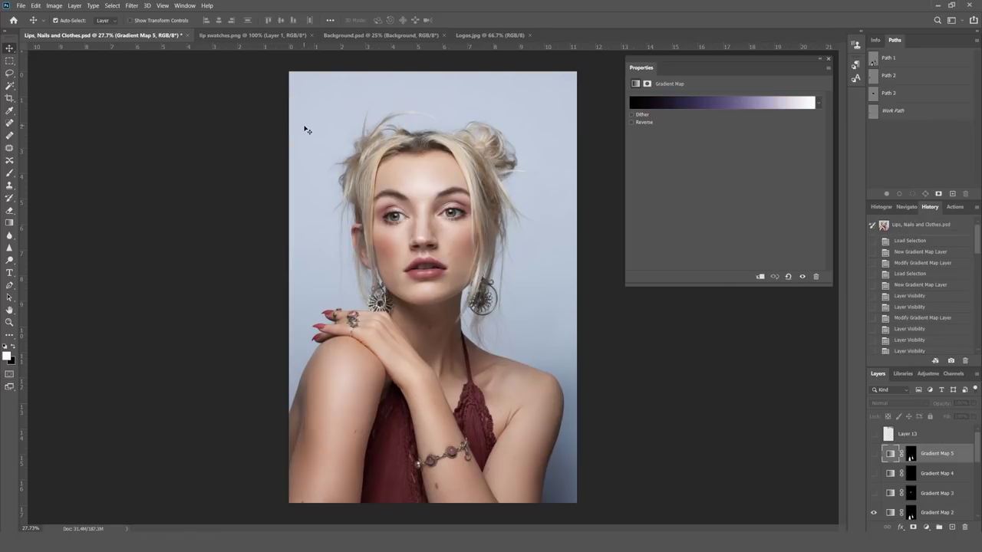
Switch to Background.psd and toggle the bottom Background layer to examine the masked backdrop on its own.
left_click(375, 35)
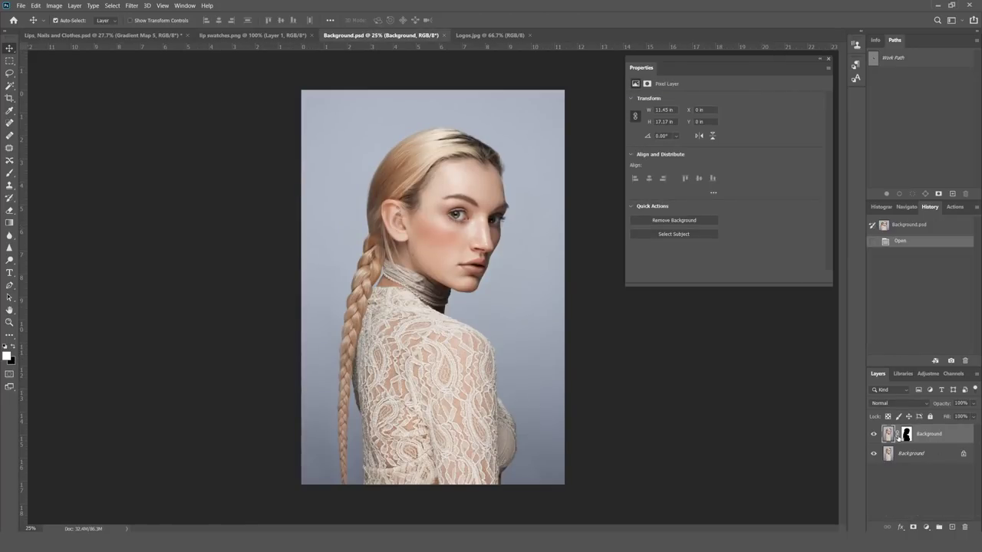
left_click(905, 437)
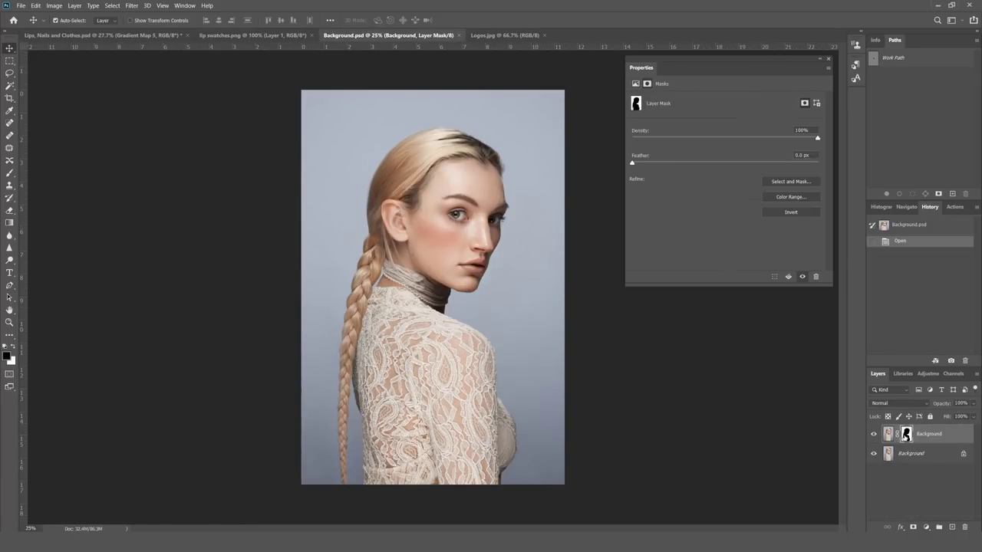
left_click(874, 454)
left_click(874, 454)
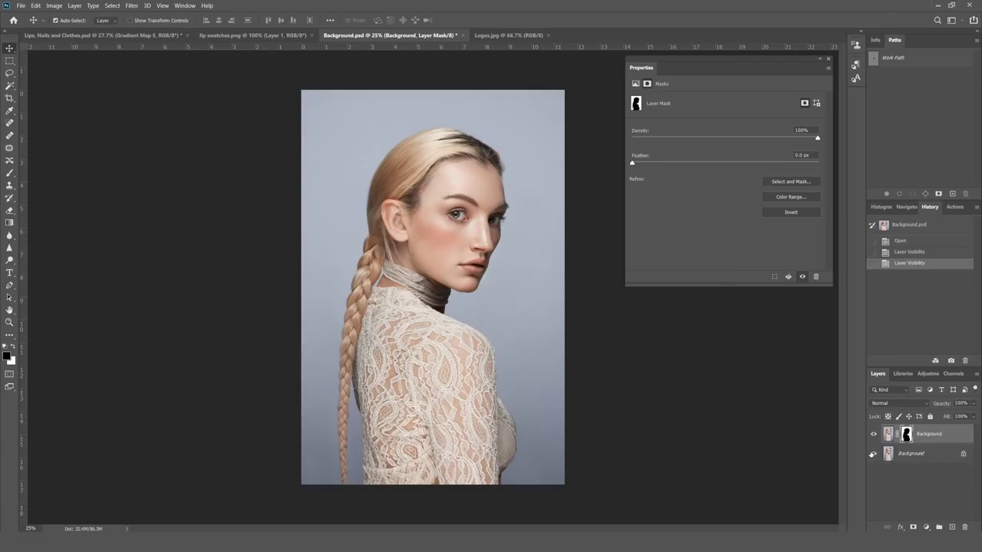
left_click(872, 454)
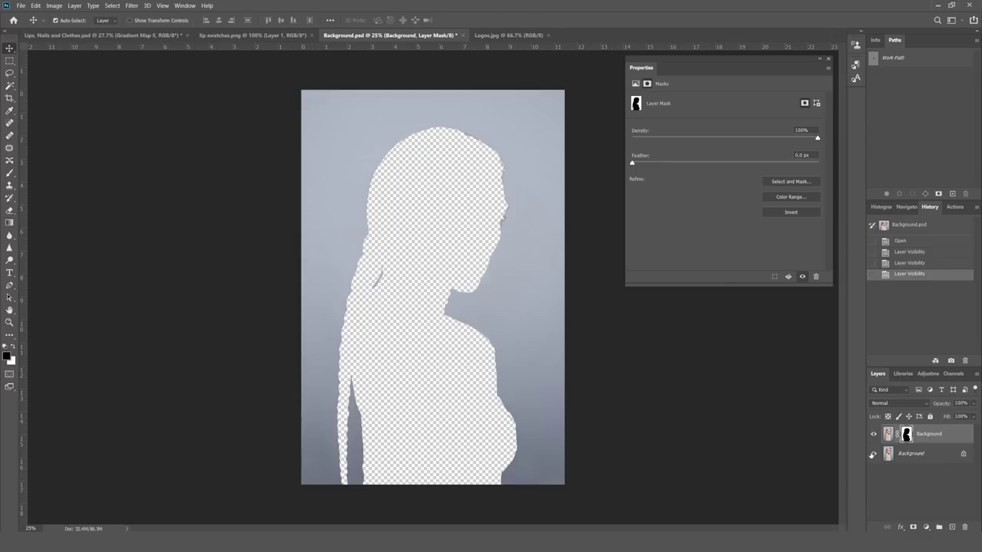
left_click(872, 454)
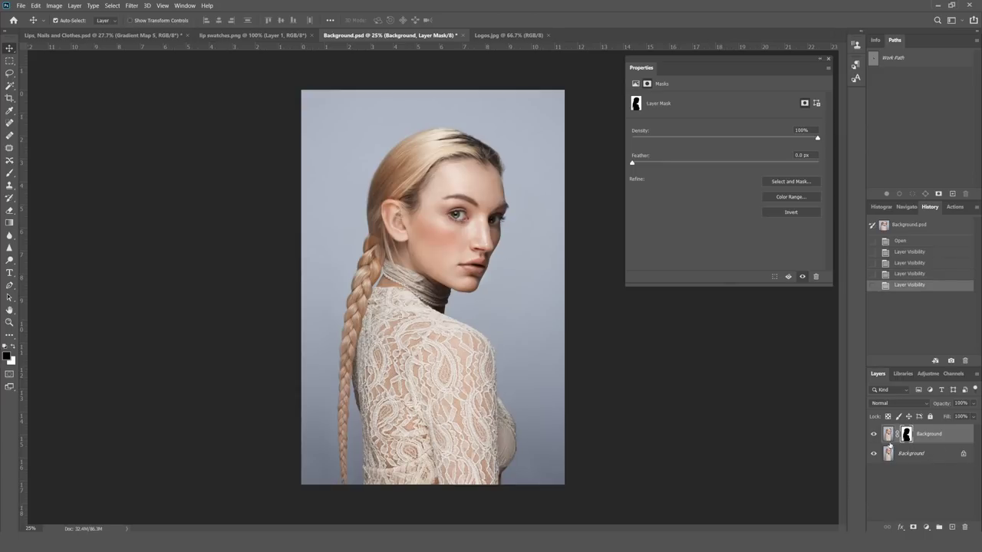
Copy the Glossier logo image from Logos.jpg into Background.psd, above the masked Background layer.
left_click(888, 435)
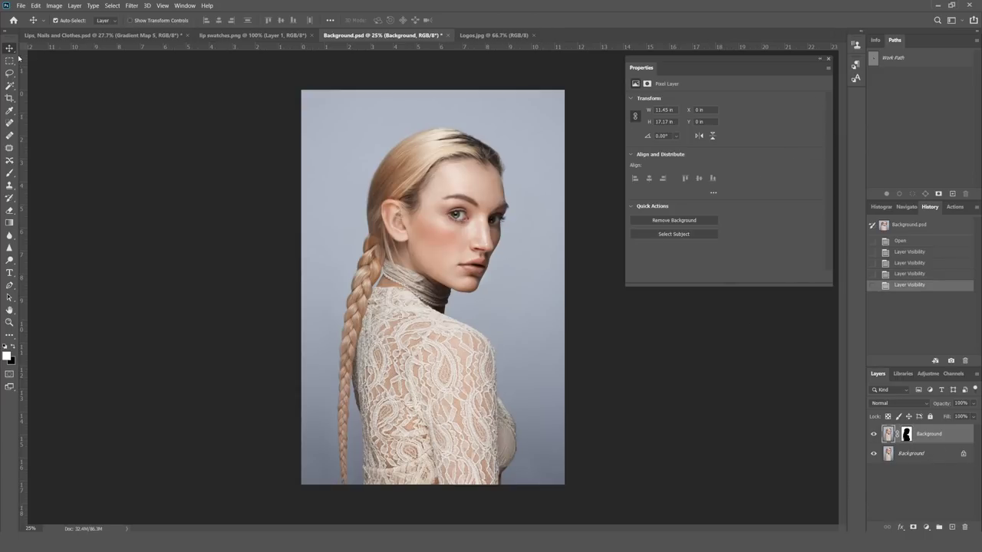
left_click(495, 35)
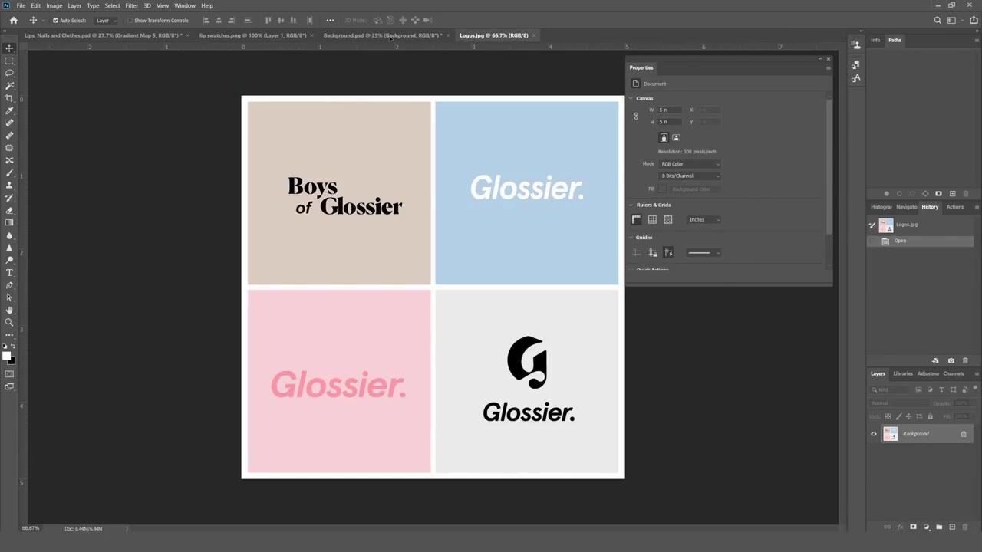
left_click(389, 36)
left_click_drag(362, 129, 364, 130)
left_click(538, 219)
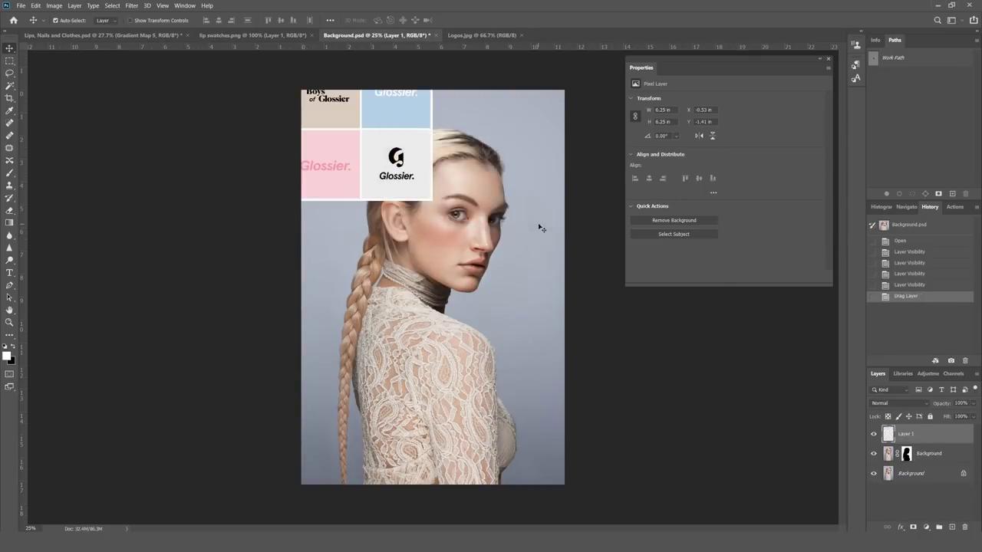
Scale the Glossier logo image to about 48% and place it in the photo's upper-left corner, clear of the model's hair.
key("ctrl+t")
left_click_drag(432, 201, 376, 143)
left_click_drag(363, 108, 382, 146)
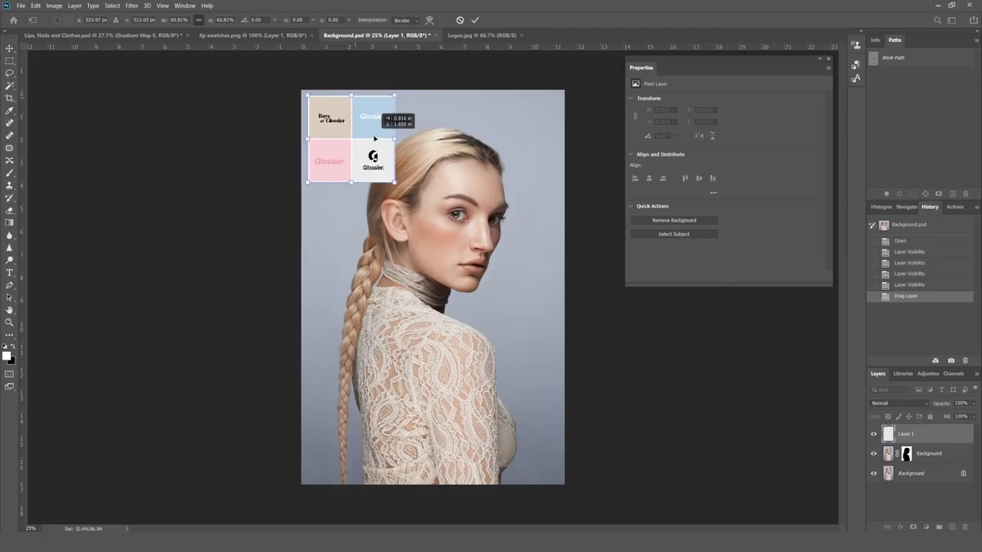
left_click_drag(396, 181, 376, 163)
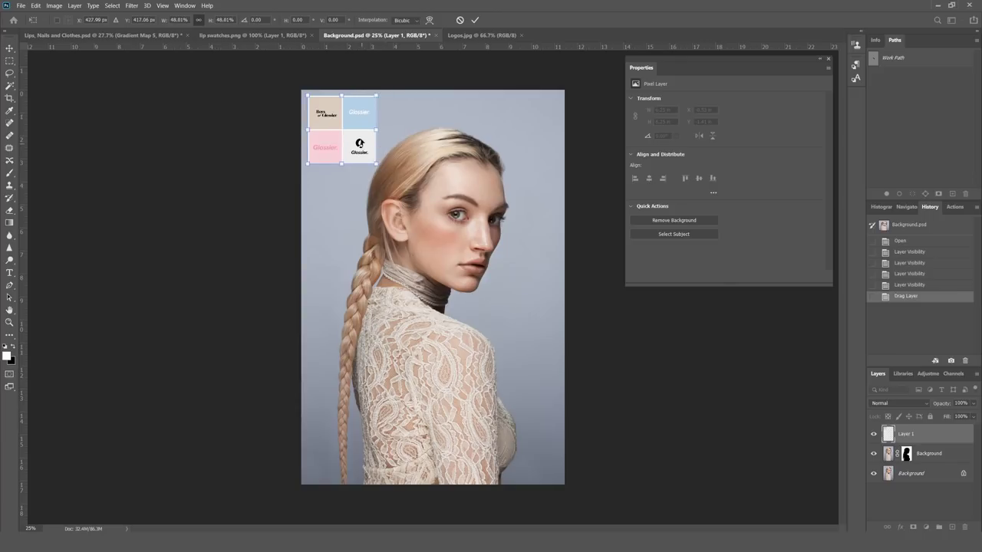
left_click_drag(363, 128, 364, 134)
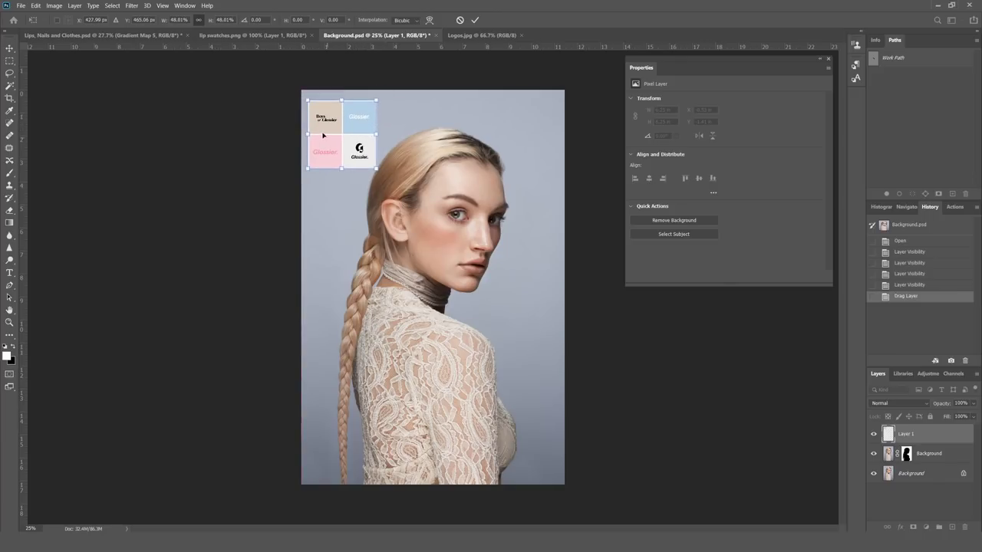
left_click(474, 20)
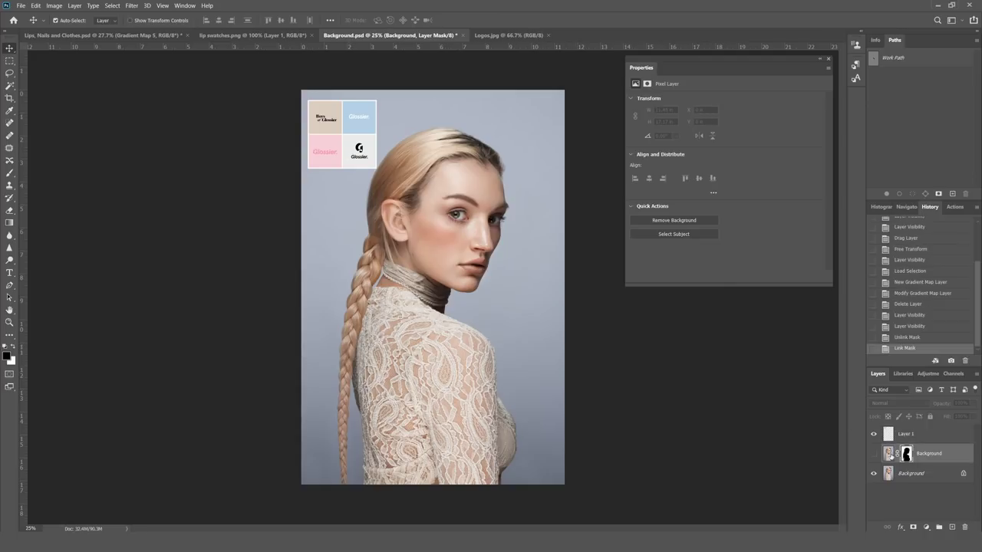
Load the masked Background layer's mask as a selection and add a Gradient Map adjustment layer from it.
left_click(888, 454)
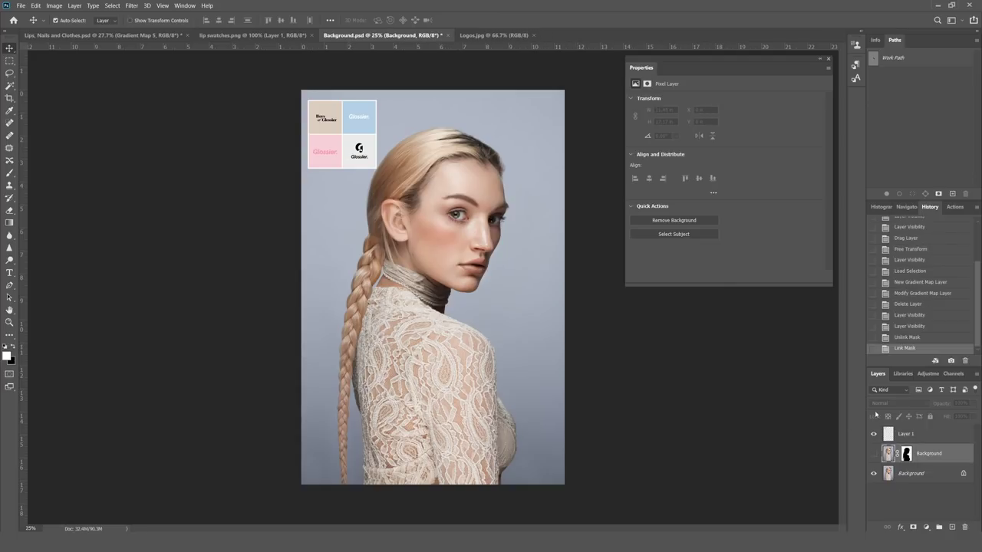
left_click(907, 454)
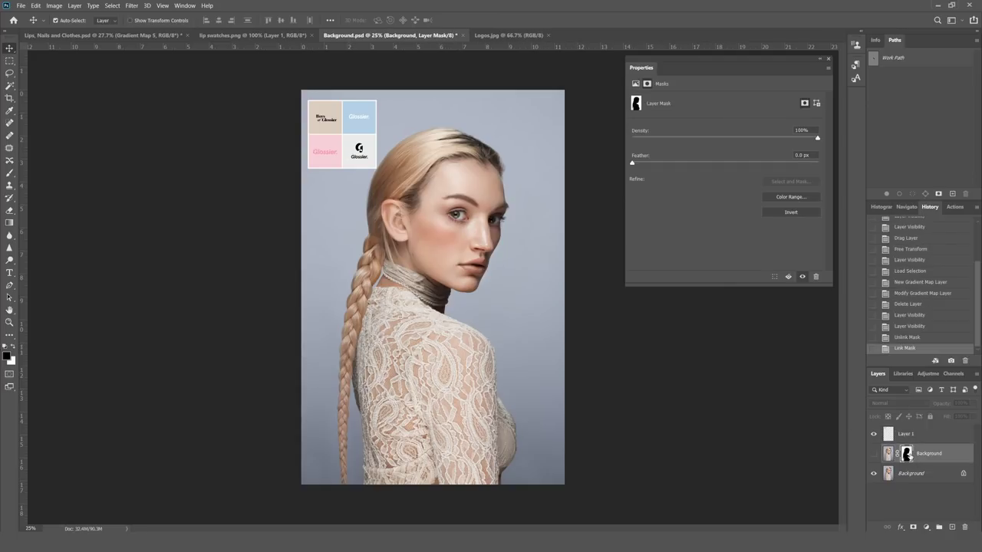
right_click(906, 456)
left_click(918, 402)
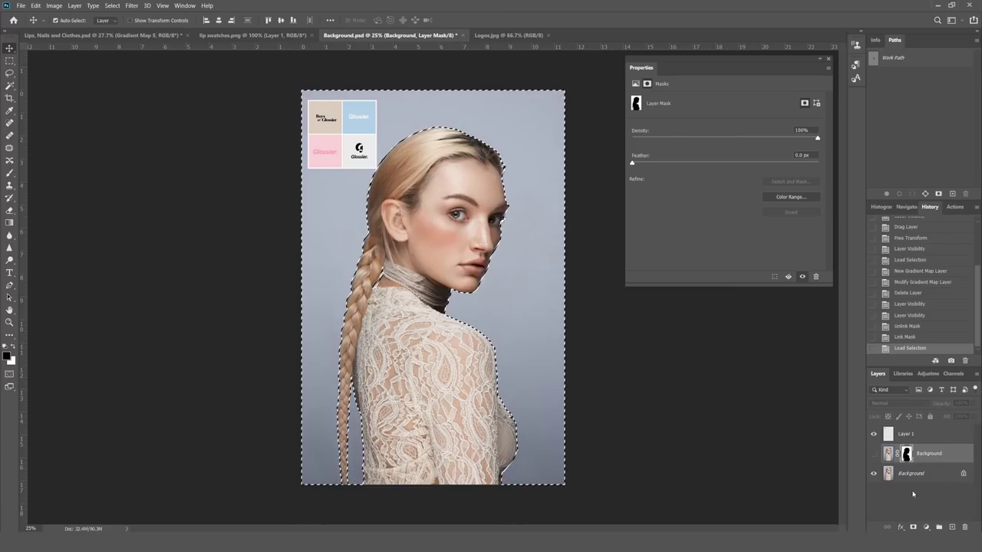
left_click(925, 527)
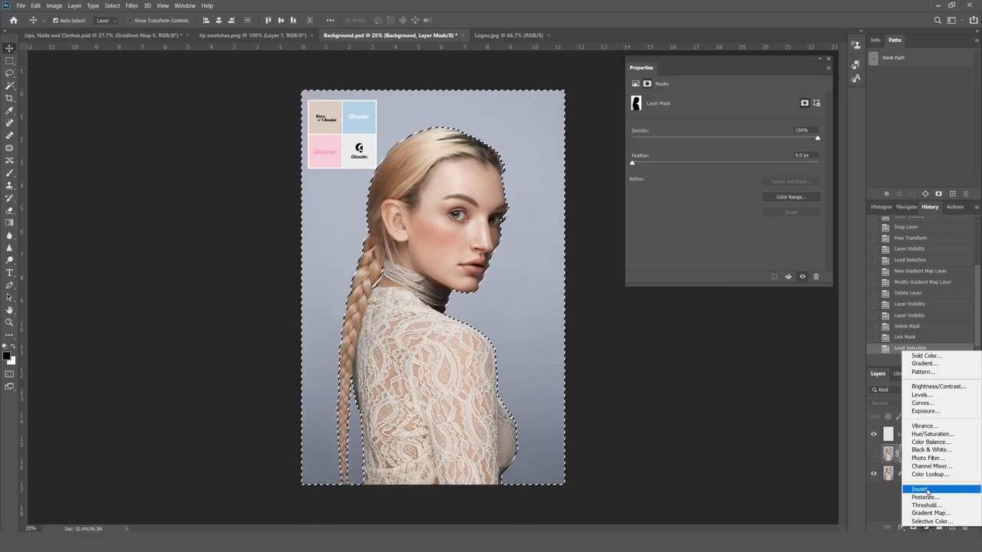
left_click(930, 513)
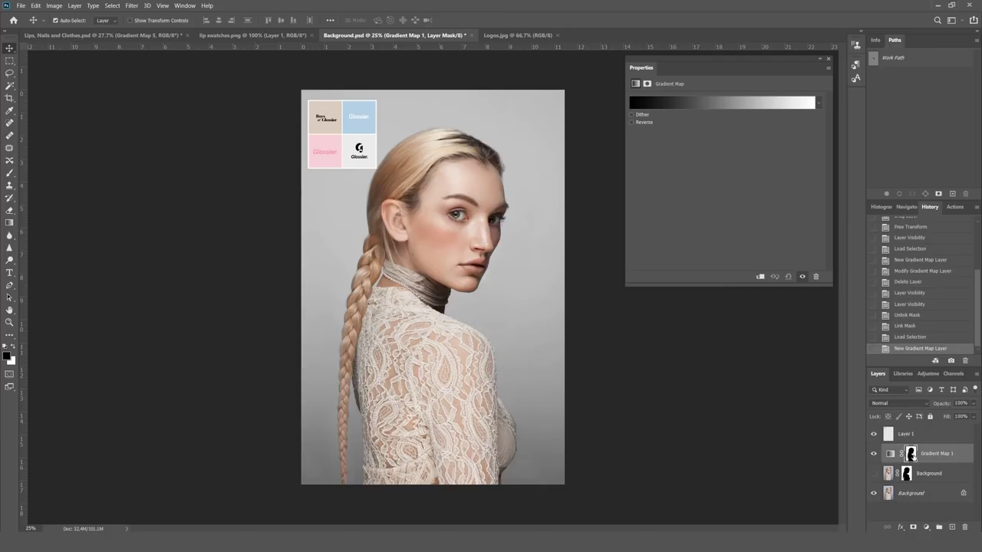
Add a middle stop to the backdrop's gradient, color it with the logo image's beige (d7ccc0), and move it to 79%.
left_click(890, 455)
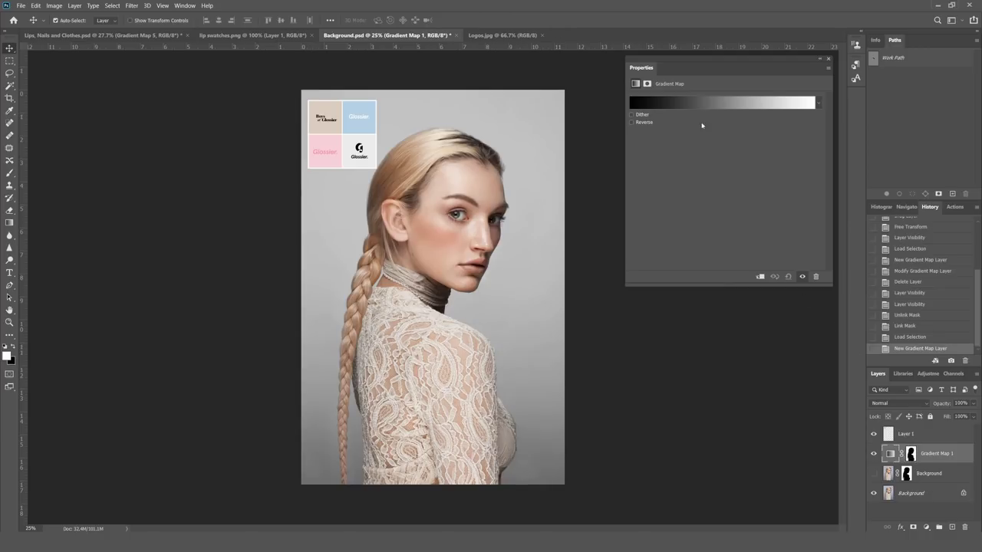
left_click(719, 107)
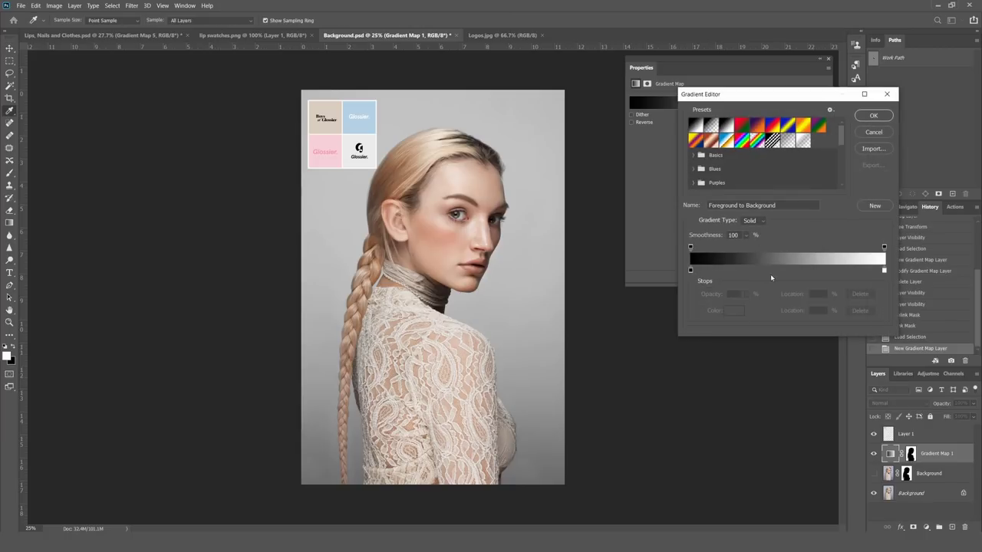
double_click(782, 270)
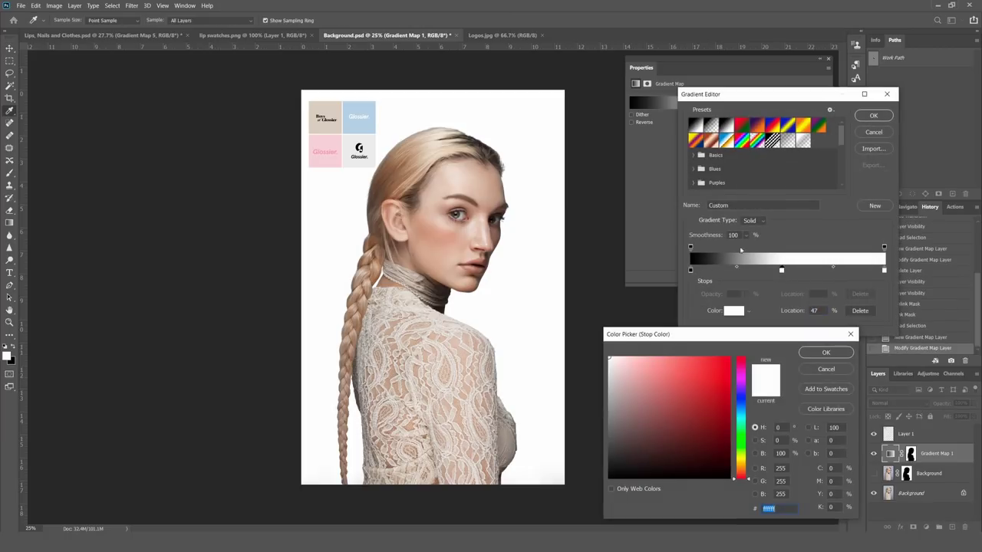
left_click(334, 103)
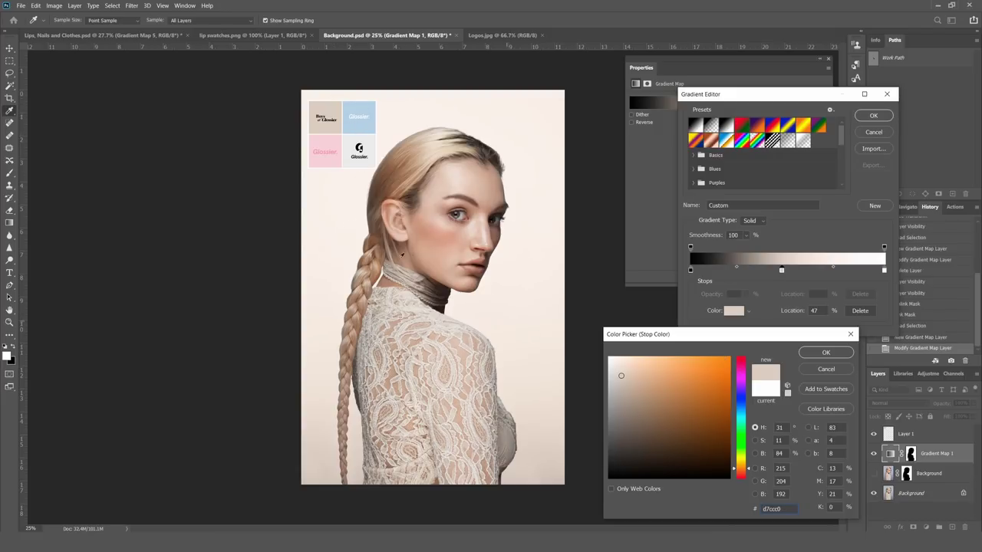
left_click(826, 353)
left_click_drag(781, 270, 846, 274)
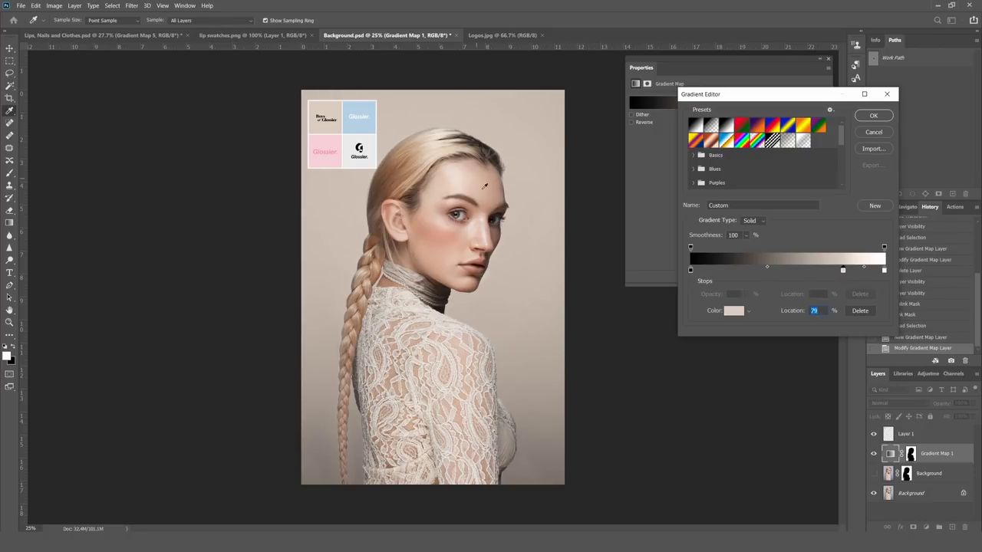
Make the beige stop's color slightly darker and less saturated, and apply the gradient to Gradient Map 1.
double_click(843, 270)
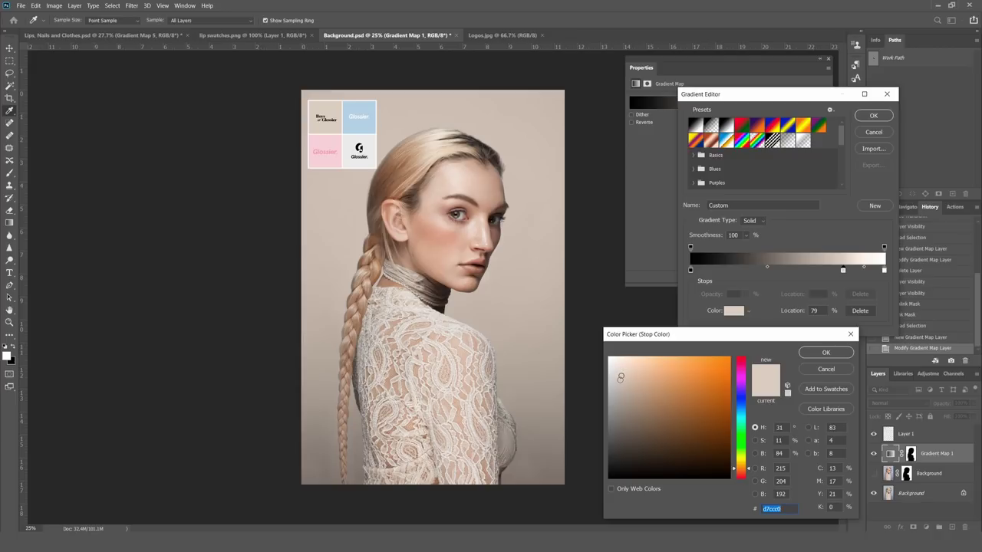
left_click(317, 96)
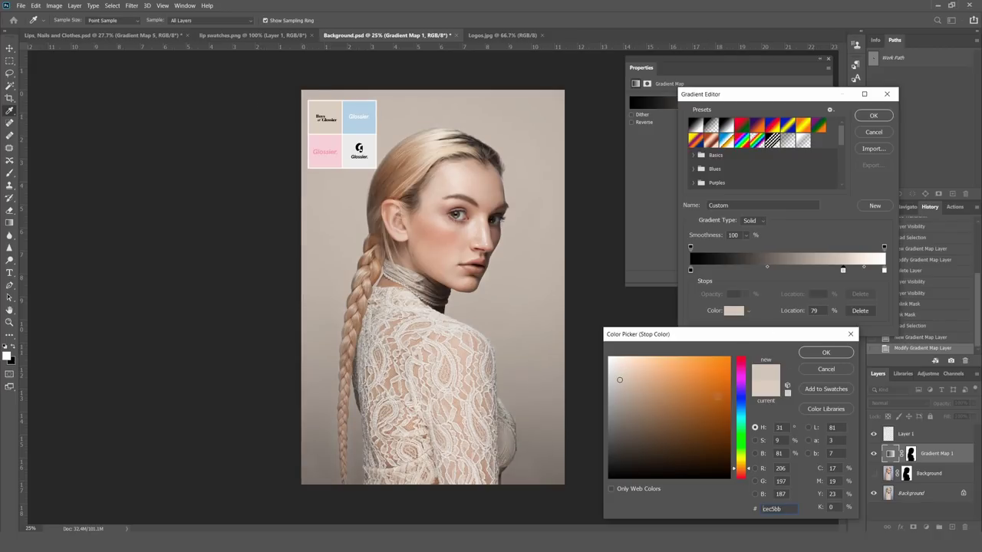
left_click_drag(618, 381, 616, 384)
left_click(825, 352)
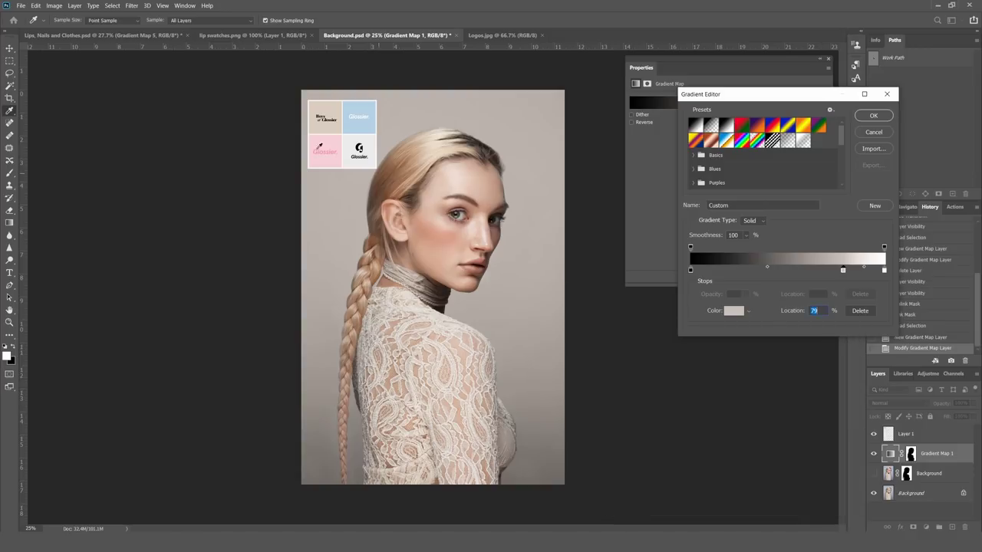
left_click(873, 116)
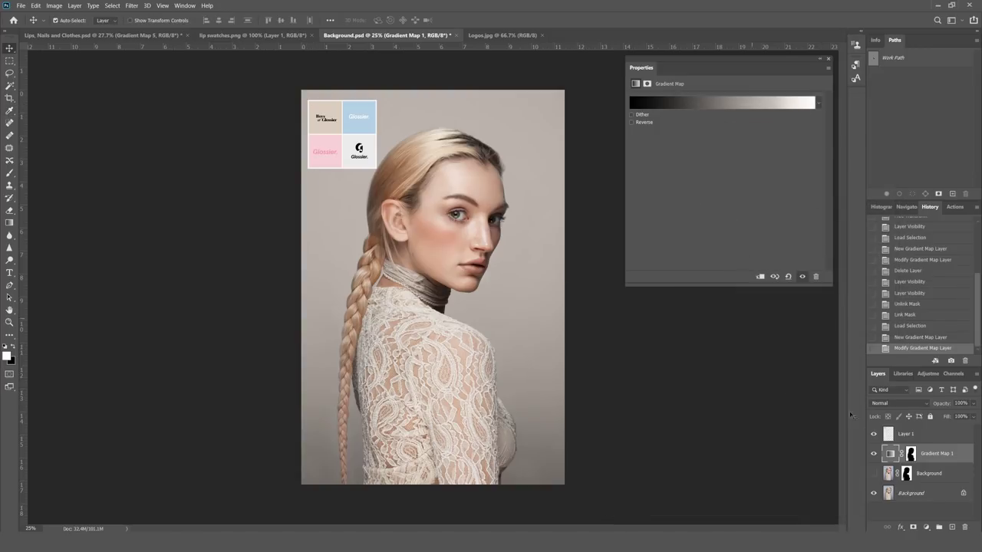
Hide Gradient Map 1, reload the masked Background layer's mask as a selection, and add a second Gradient Map layer above it.
left_click(873, 455)
left_click(906, 474)
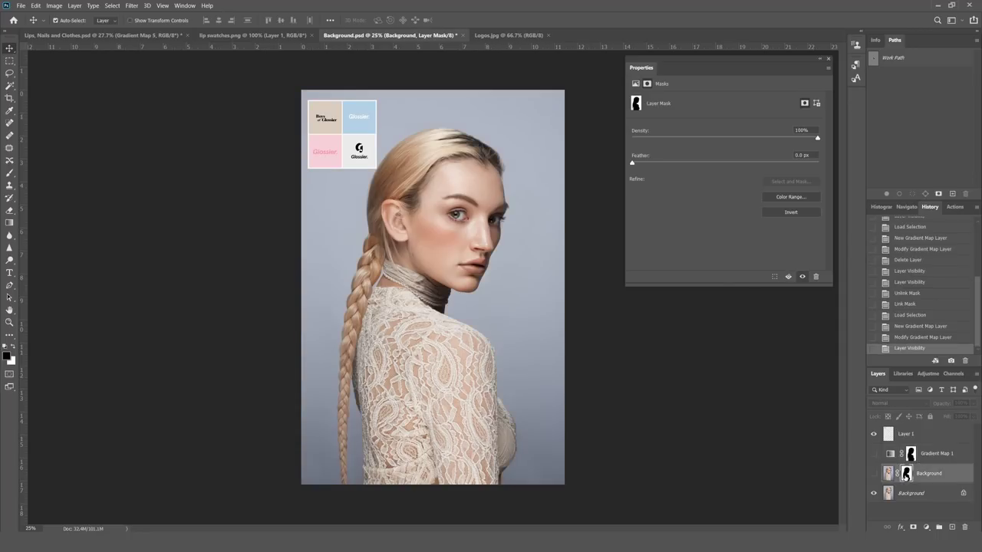
right_click(905, 477)
left_click(917, 424)
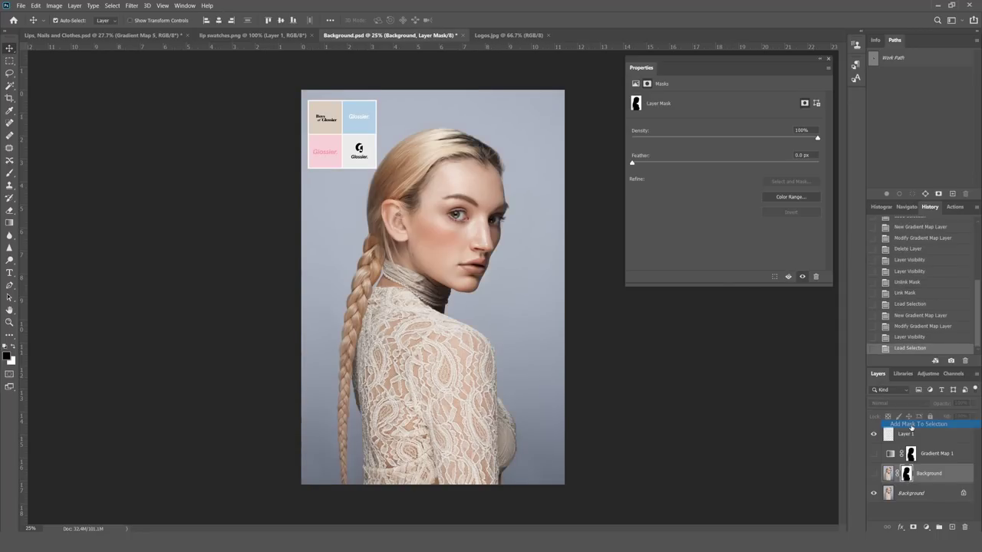
left_click(942, 454)
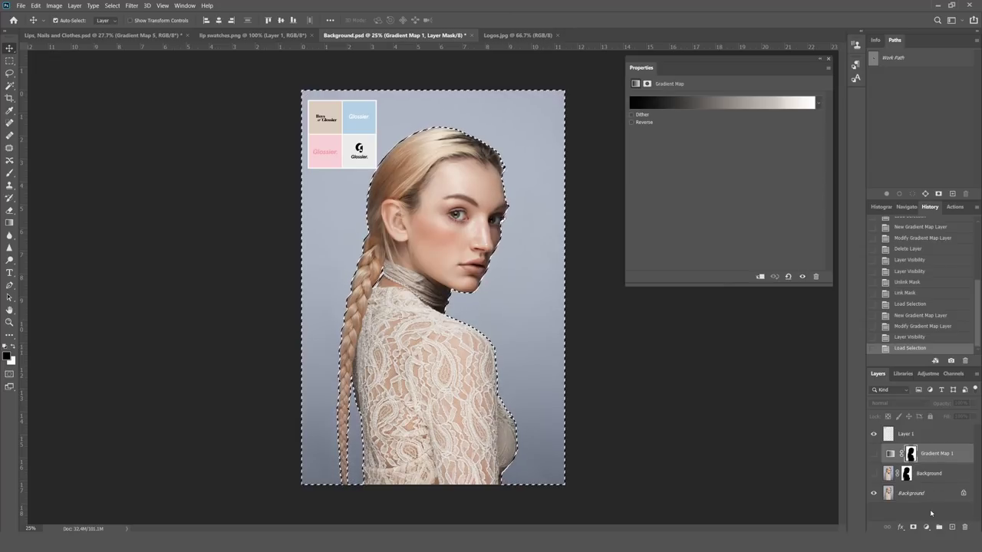
left_click(926, 527)
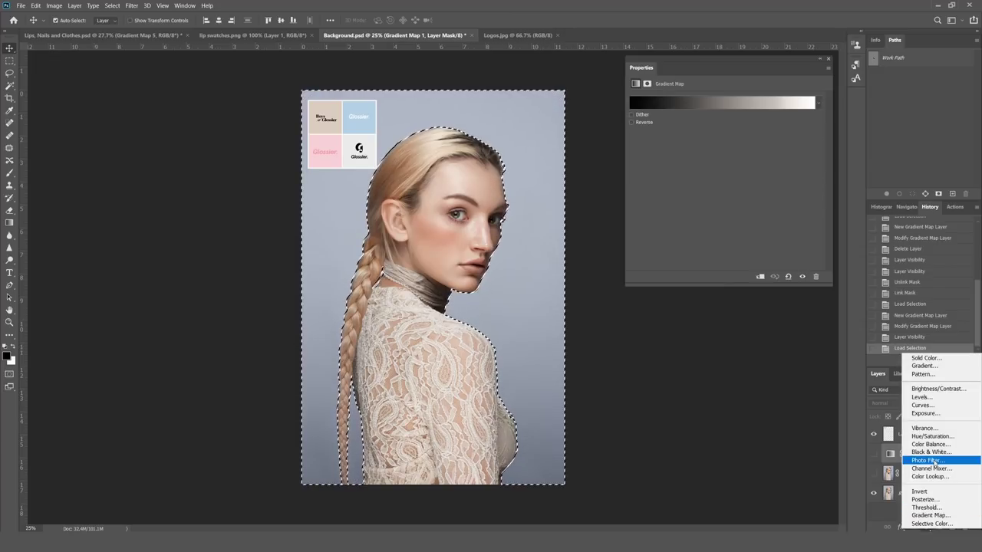
left_click(931, 515)
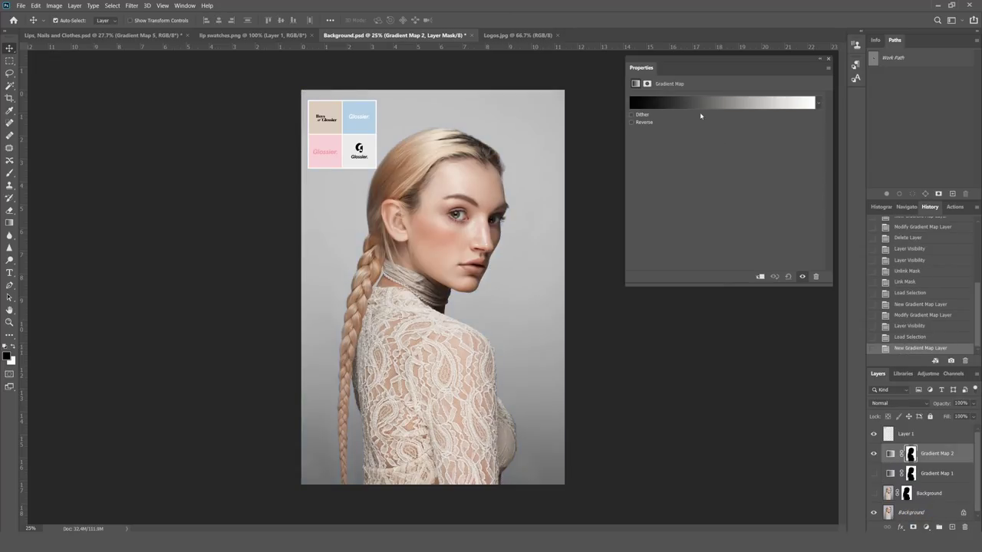
Add a middle stop at 48% to Gradient Map 2 and color it with the logo image's light blue (bbd1e6).
left_click(889, 455)
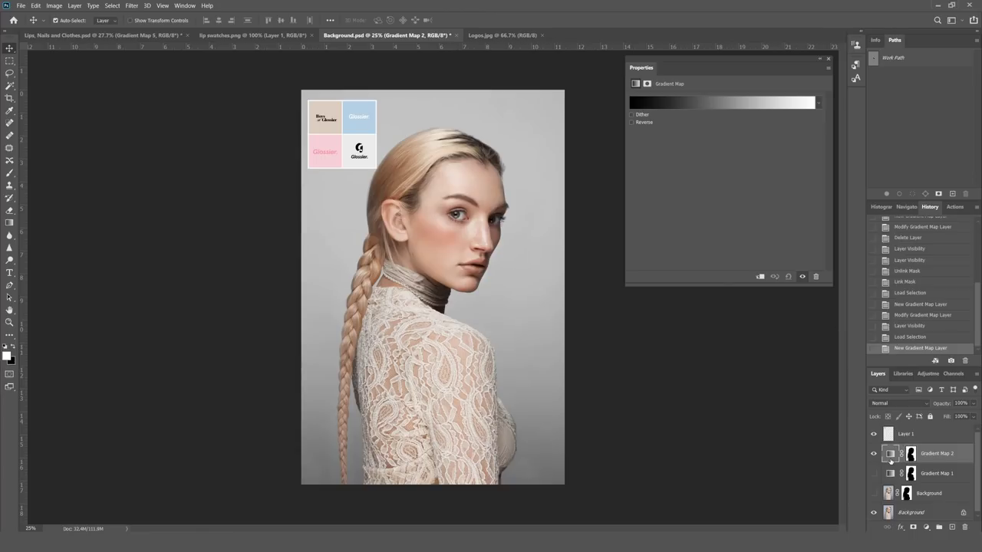
left_click(713, 111)
left_click(782, 270)
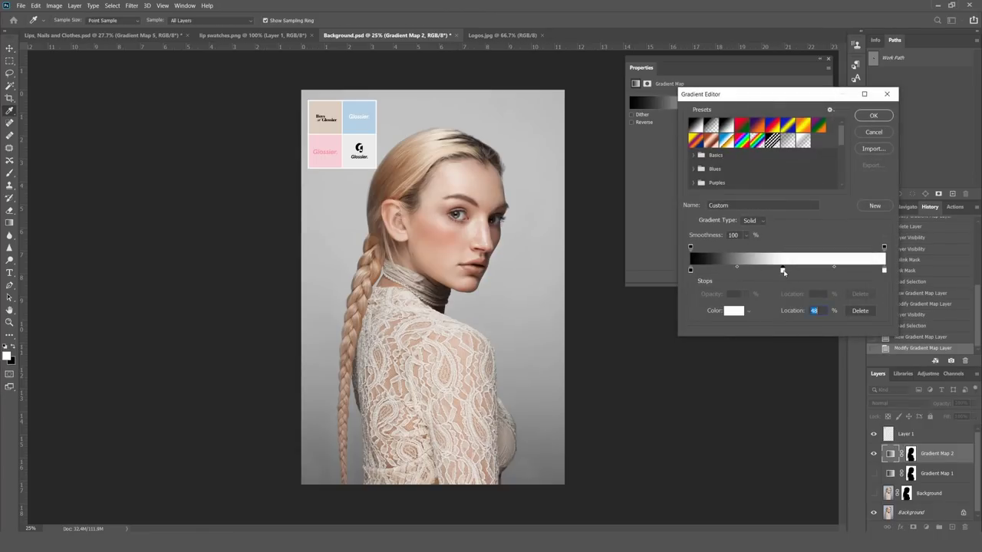
double_click(783, 270)
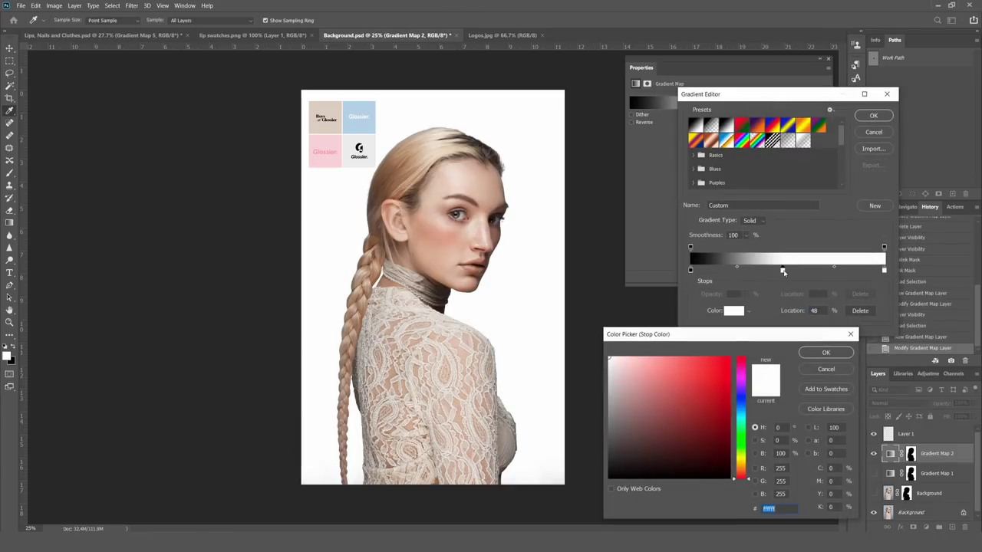
left_click(360, 118)
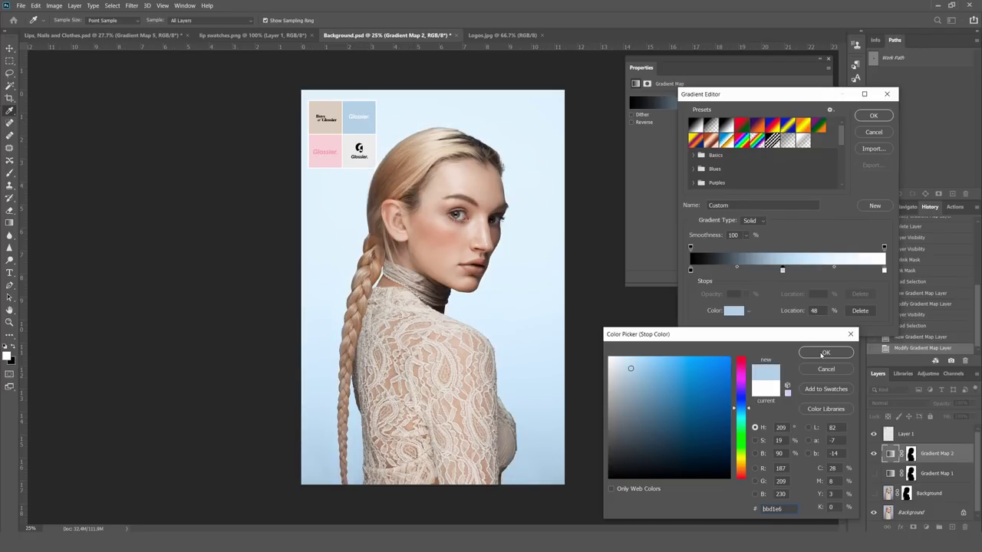
left_click(824, 353)
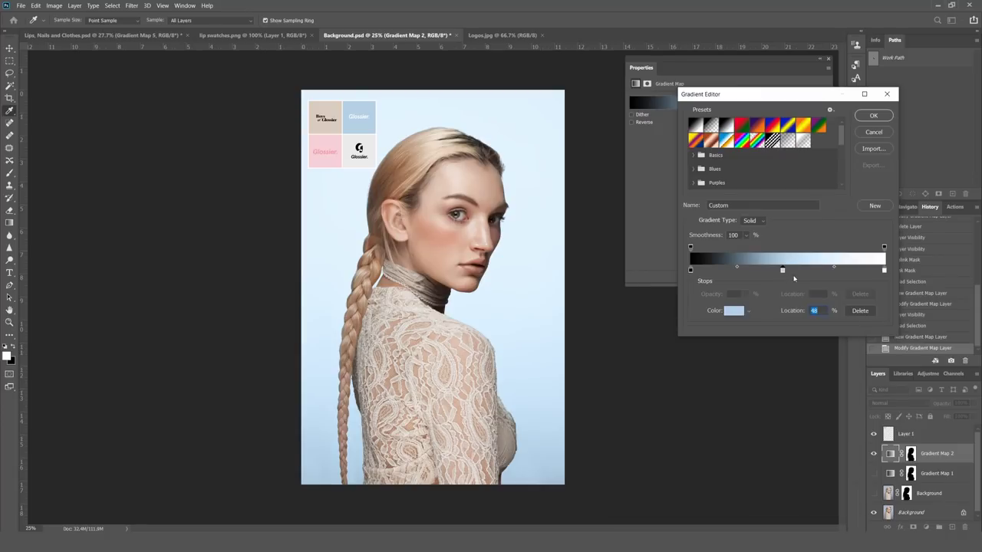
Move the light blue stop to 77%, reduce its color's saturation slightly, and apply the gradient.
left_click_drag(782, 271, 833, 274)
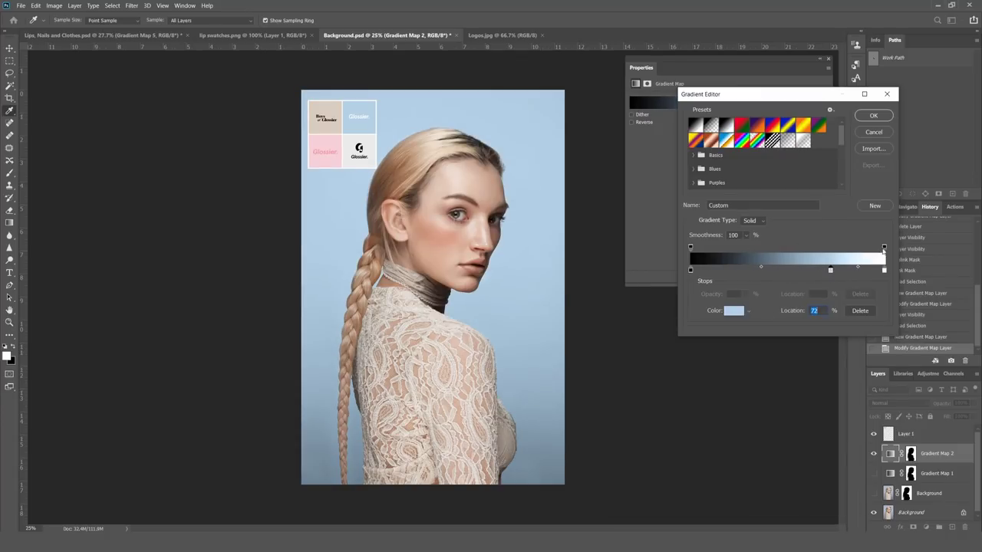
mouse_move(831, 271)
left_mouse_down()
mouse_move(865, 270)
mouse_move(840, 271)
left_mouse_up()
left_click(862, 268)
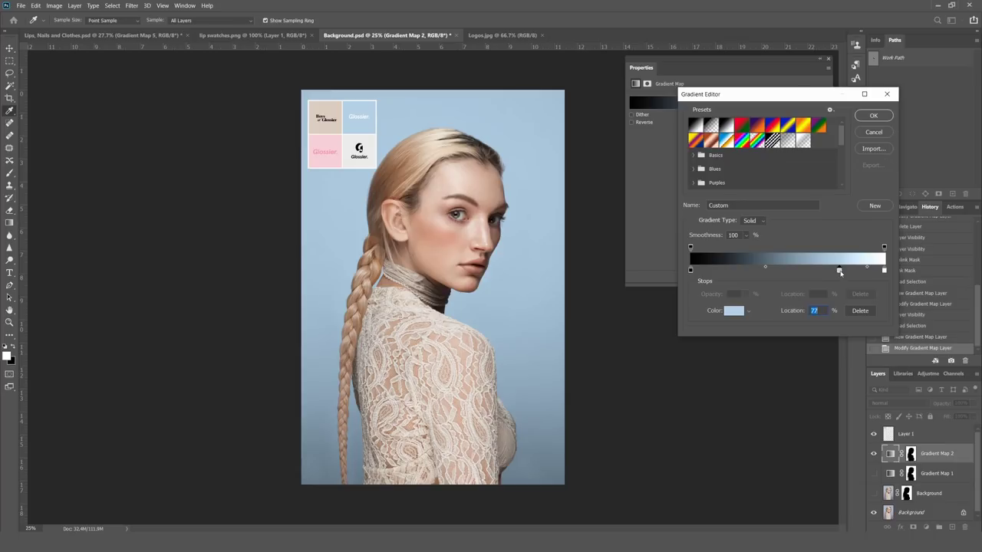
double_click(840, 270)
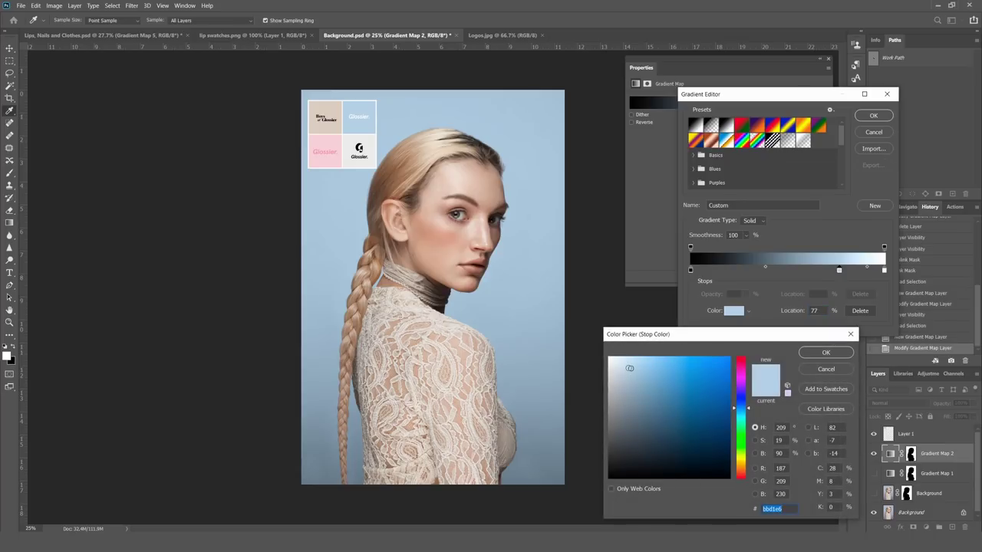
left_click(628, 368)
left_click(843, 353)
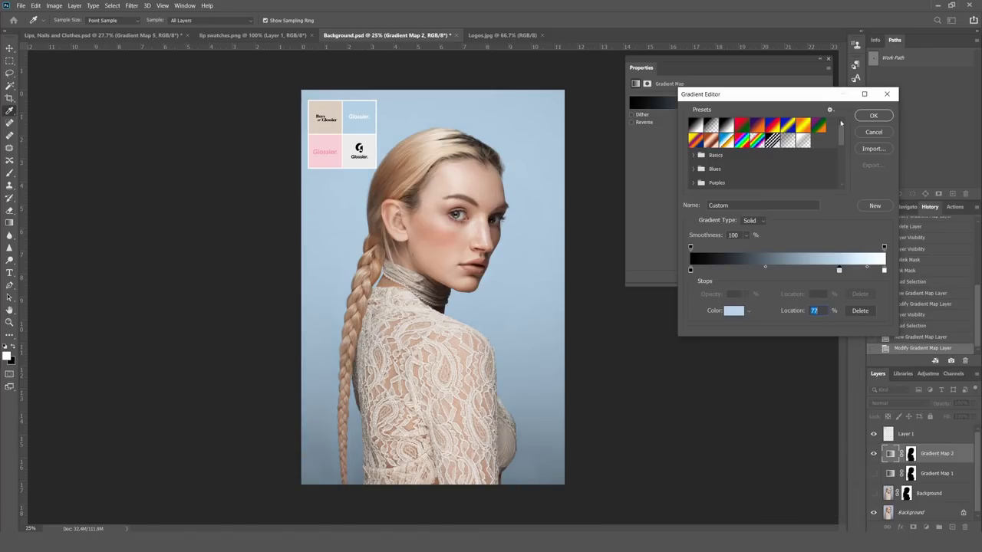
left_click(873, 116)
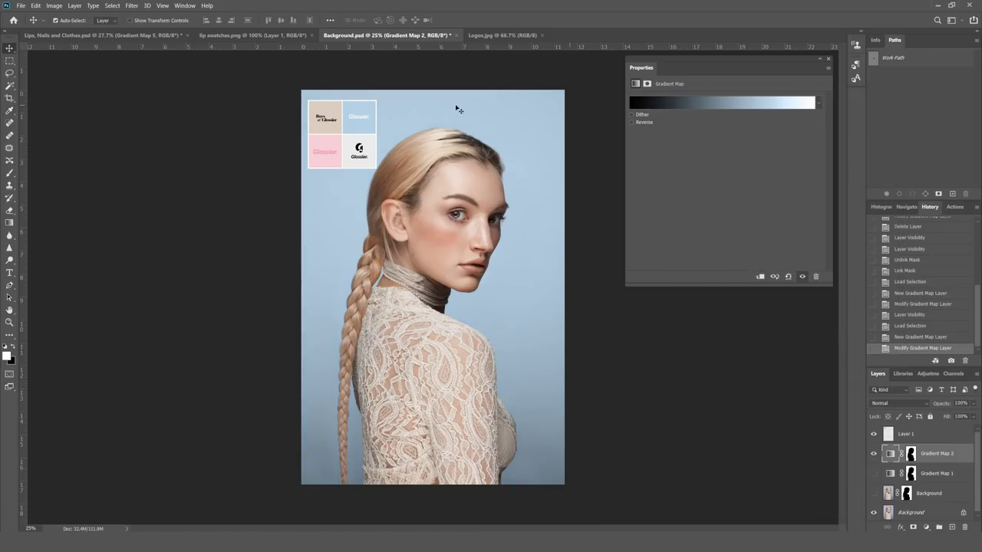
Hide Gradient Map 2 and load the masked Background layer's mask as a selection again.
left_click(873, 453)
left_click(907, 493)
right_click(906, 493)
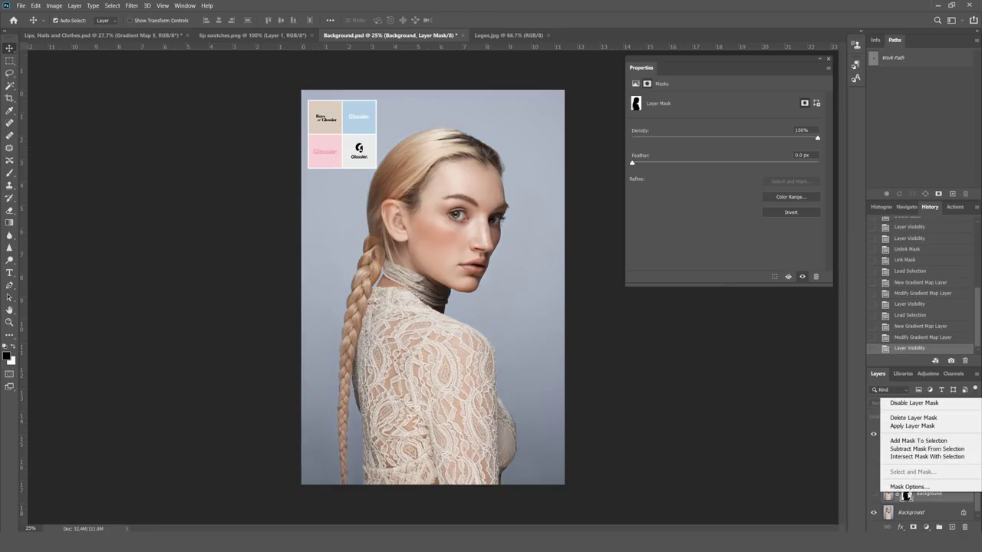
left_click(918, 441)
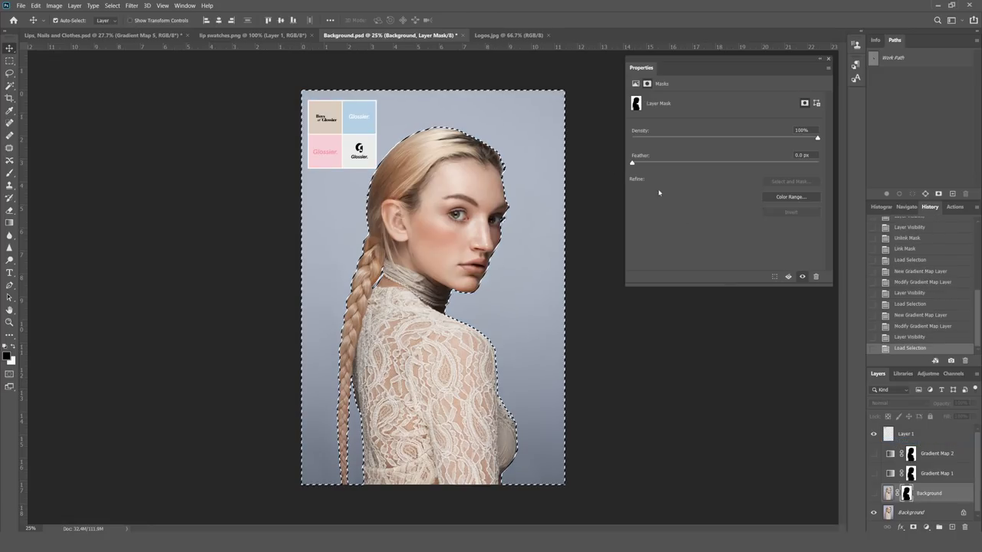
Add a third Gradient Map layer above Gradient Map 2, masked by the loaded background selection.
left_click(963, 454)
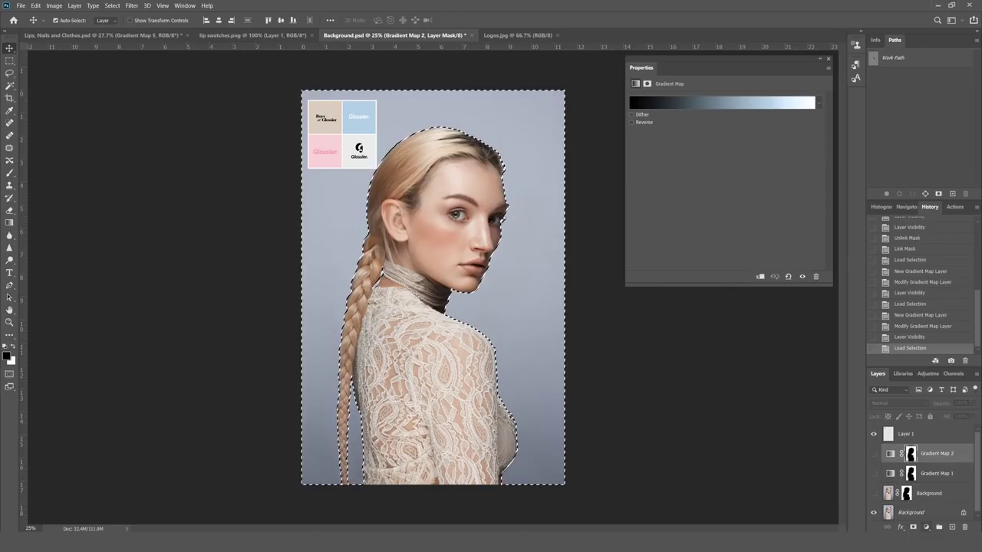
left_click(926, 527)
left_click(932, 517)
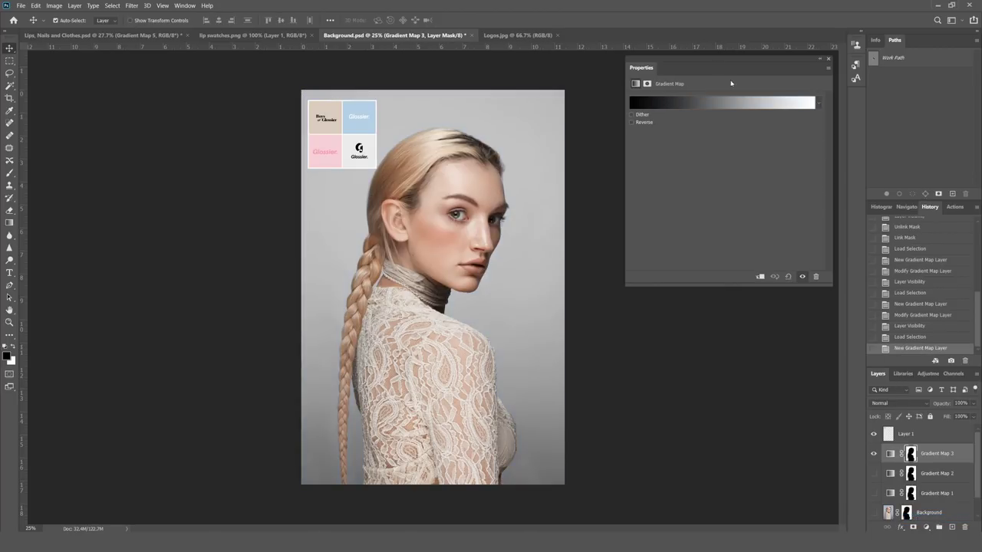
left_click(890, 454)
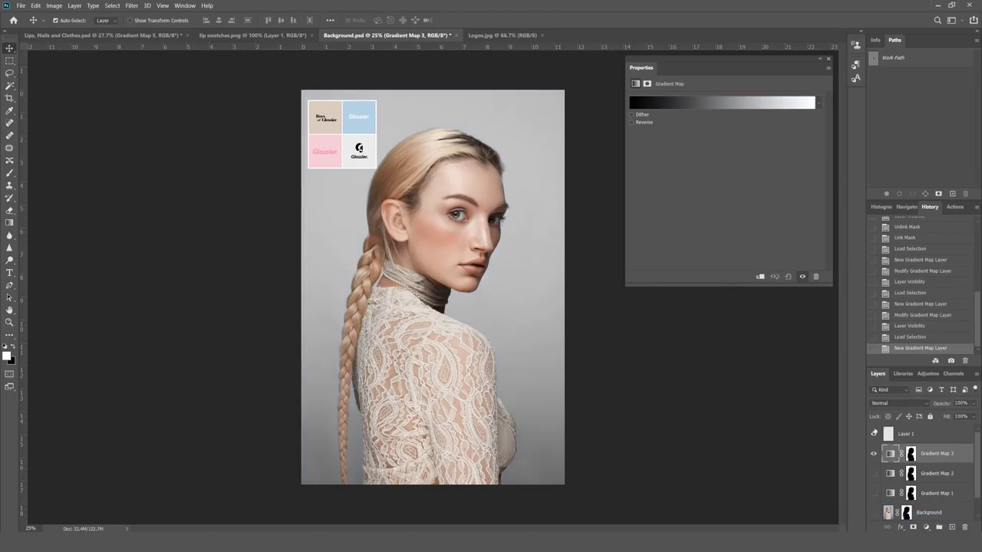
Add a middle stop at 50% to Gradient Map 3 and color it with the logo image's pink (eed0d7).
left_click(709, 106)
left_click(789, 270)
double_click(787, 270)
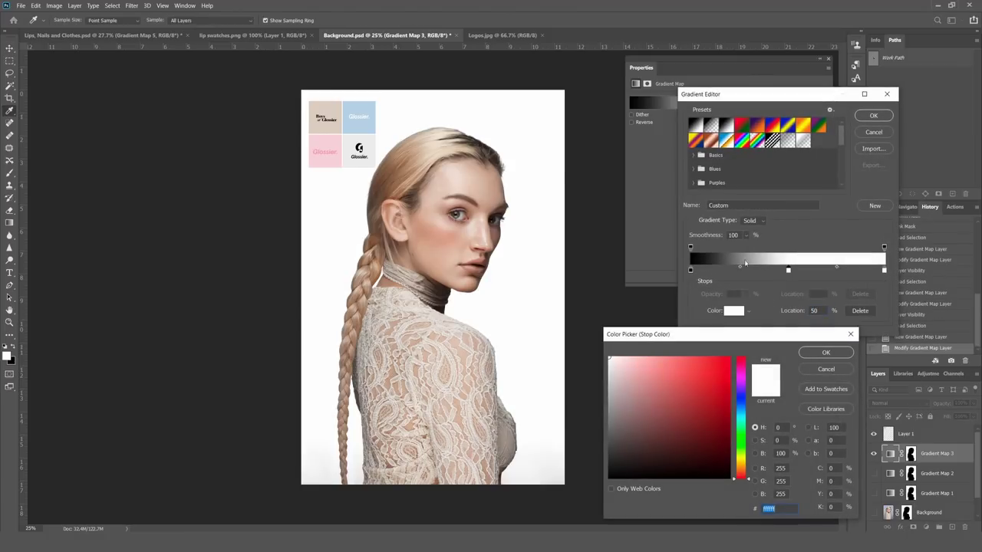
left_click(334, 141)
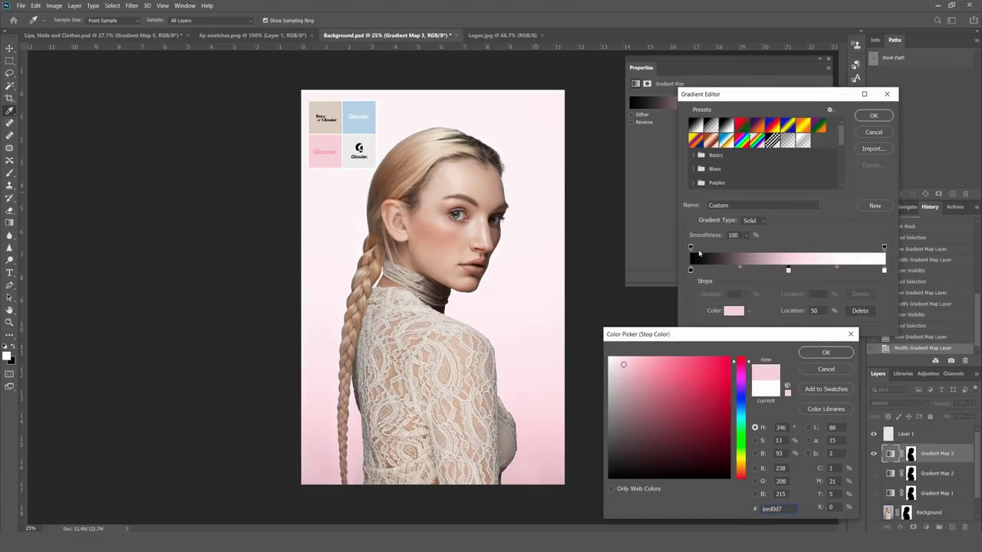
left_click(826, 353)
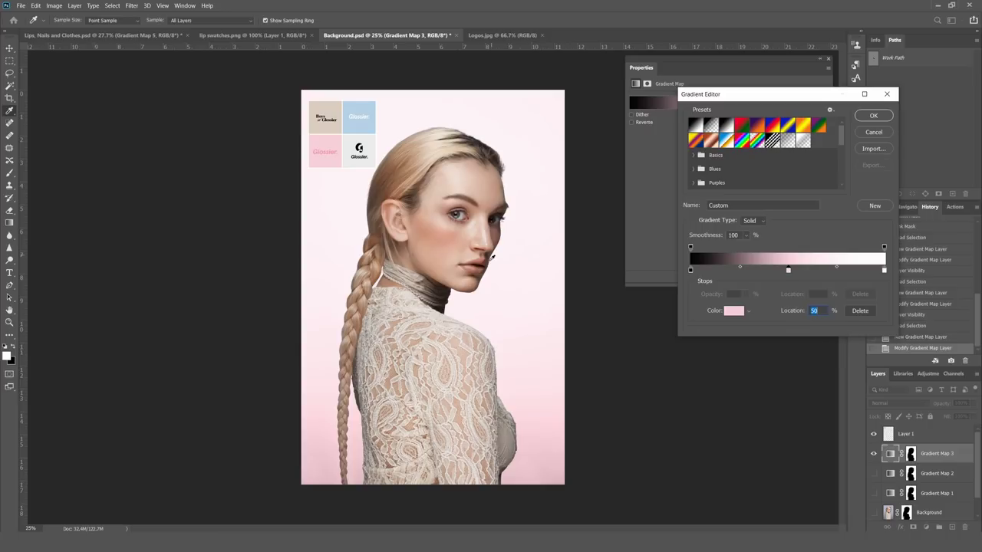
Move the pink stop to about 85% so the background matches the logo's pink, and apply the gradient.
left_click_drag(788, 271, 857, 272)
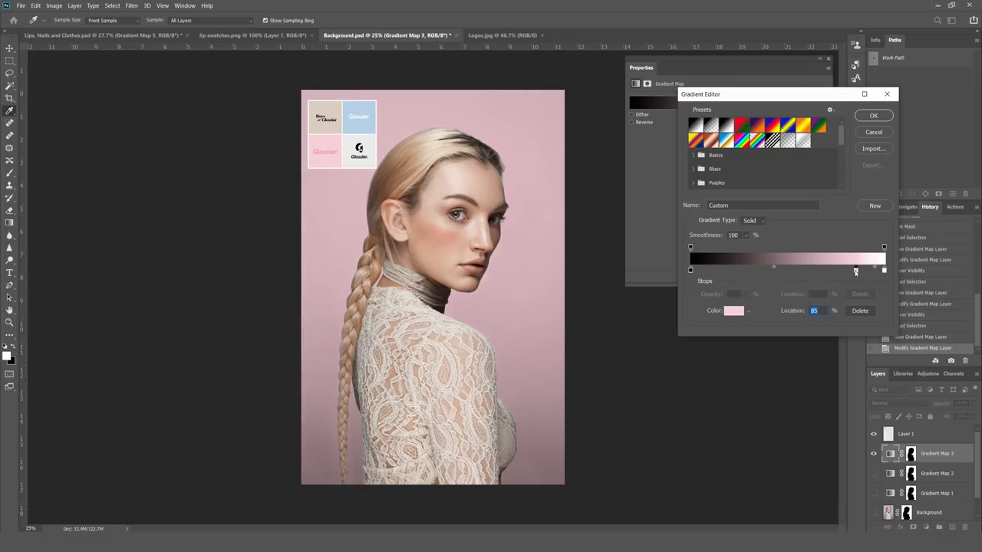
left_click_drag(857, 273, 858, 273)
left_click(871, 116)
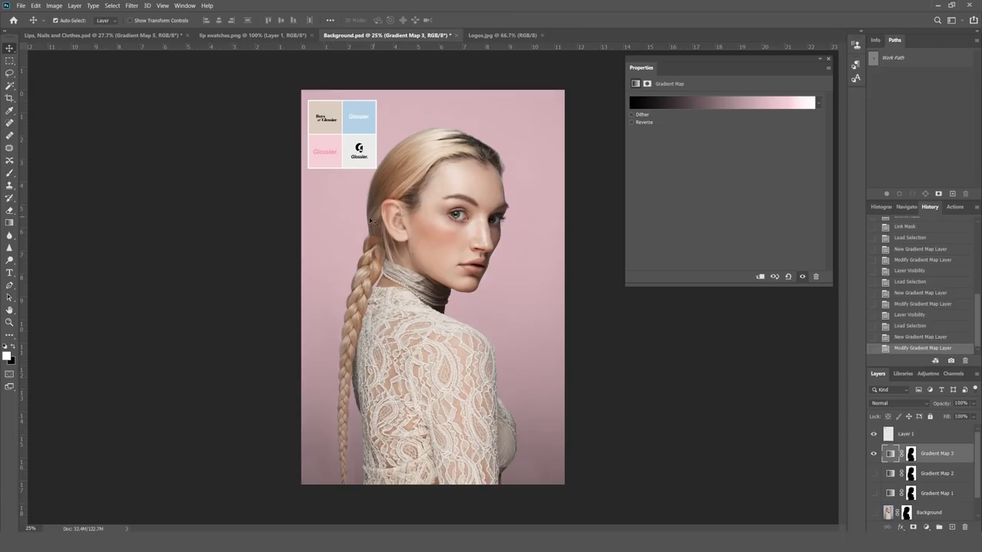
Hide the logo image layer and compare the Gradient Map 3, 2 and 1 background colors one at a time.
left_click(874, 434)
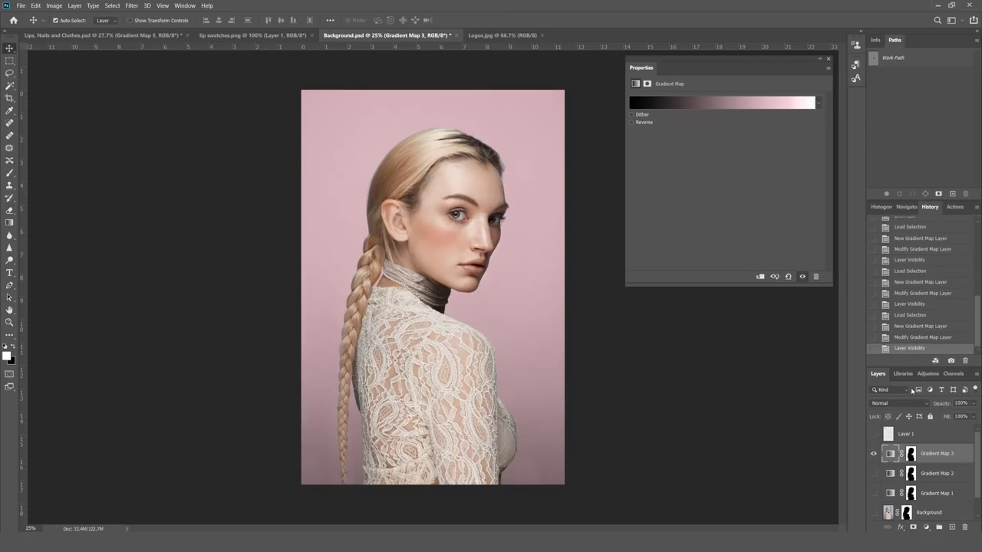
left_click(874, 453)
left_click(874, 473)
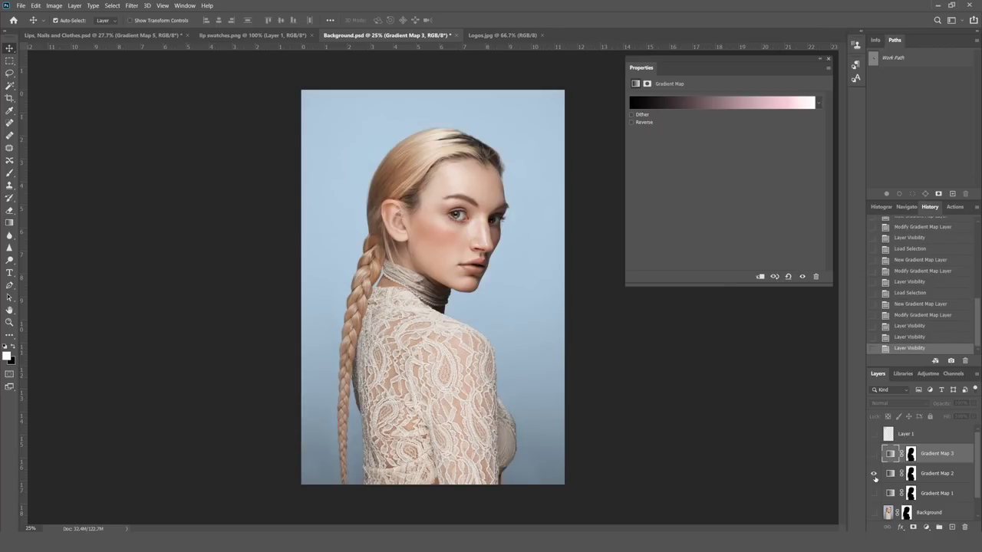
left_click(873, 473)
left_click(874, 493)
left_click(874, 493)
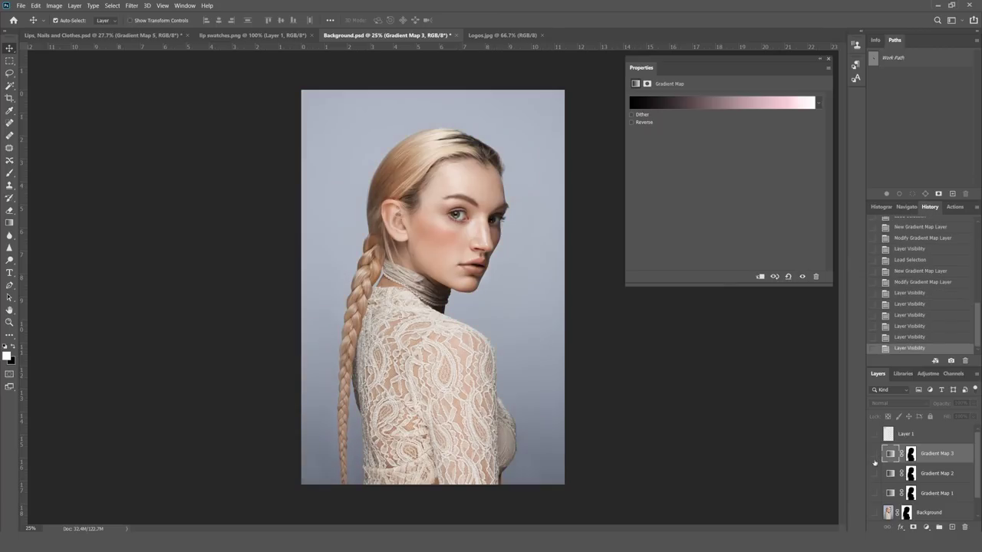
Show the logo image layer again, and turn all three Gradient Map layers on and back off to compare with the original background.
left_click(873, 435)
left_click(873, 453)
left_click(874, 473)
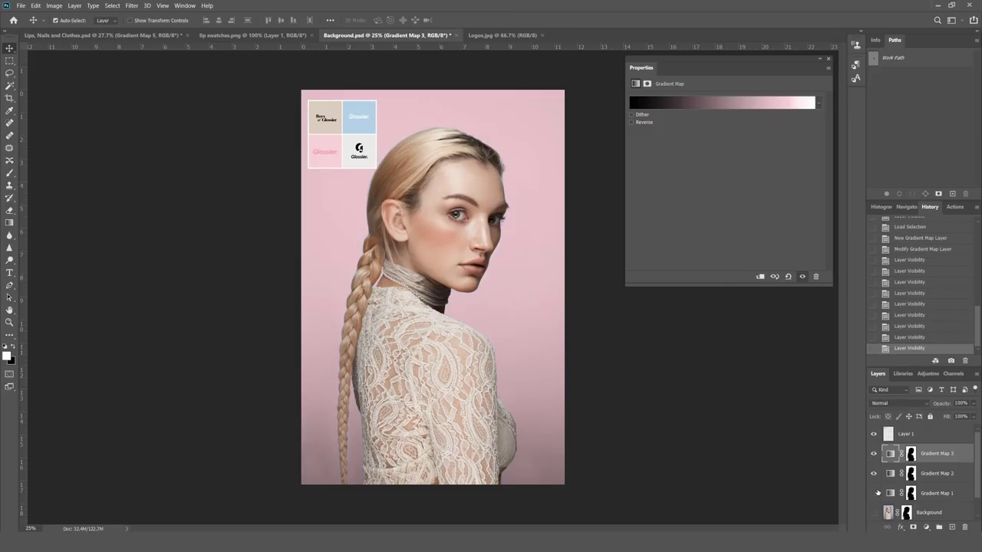
left_click(874, 493)
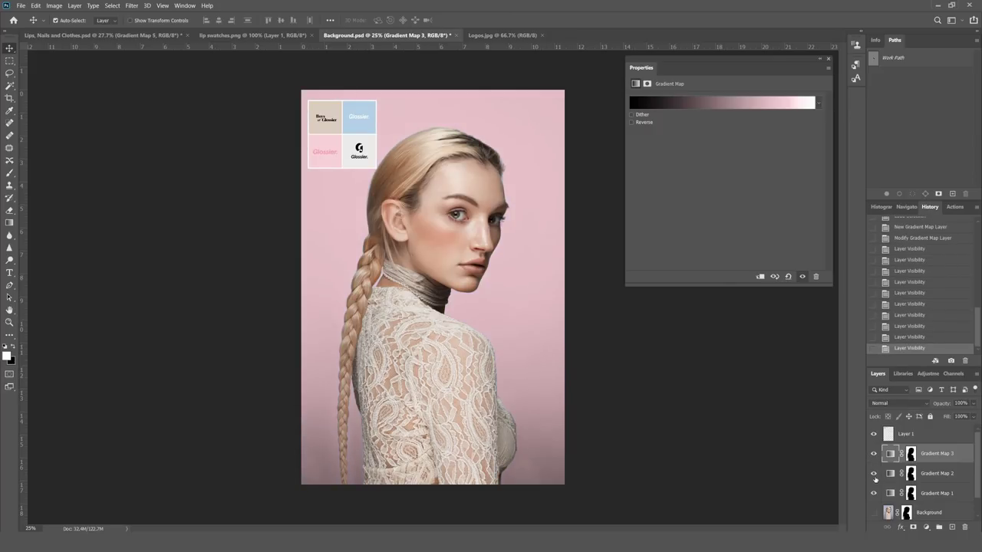
left_click(875, 493)
left_click(873, 473)
left_click(873, 453)
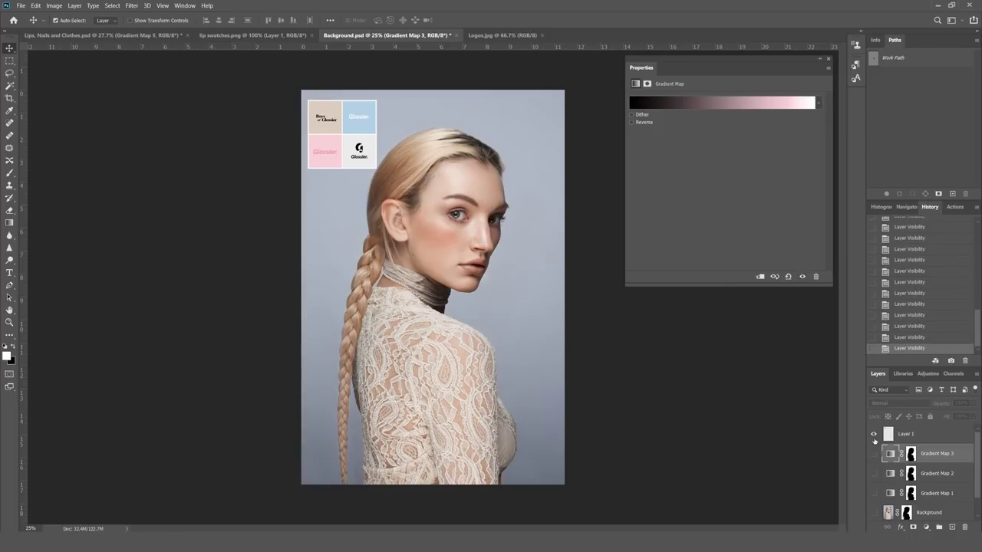